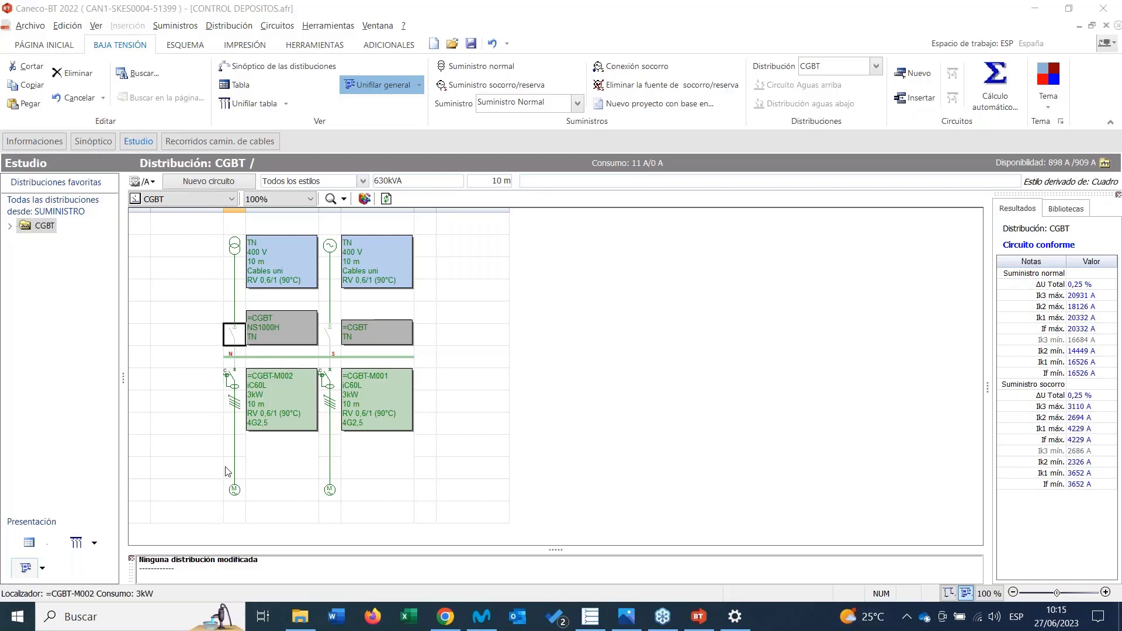
Open the data sheet of motor circuit CGBT-M002 and review its protection types, keeping Int. Aut. Modular C.
{"action": "left_click", "coordinate": [236, 446]}
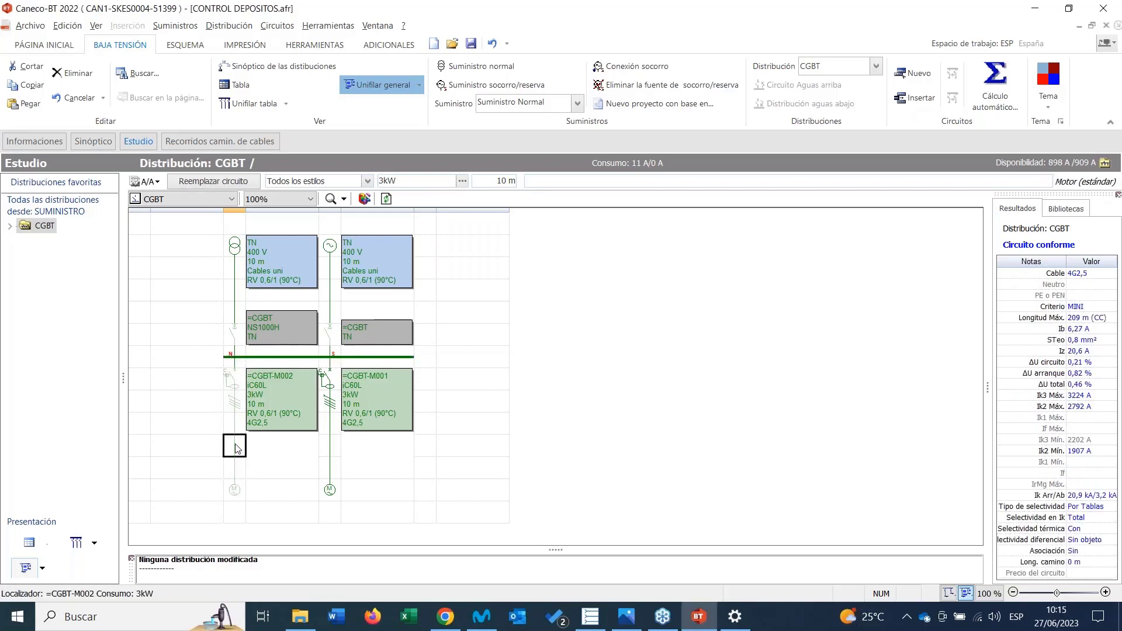
{"action": "key", "text": "Return"}
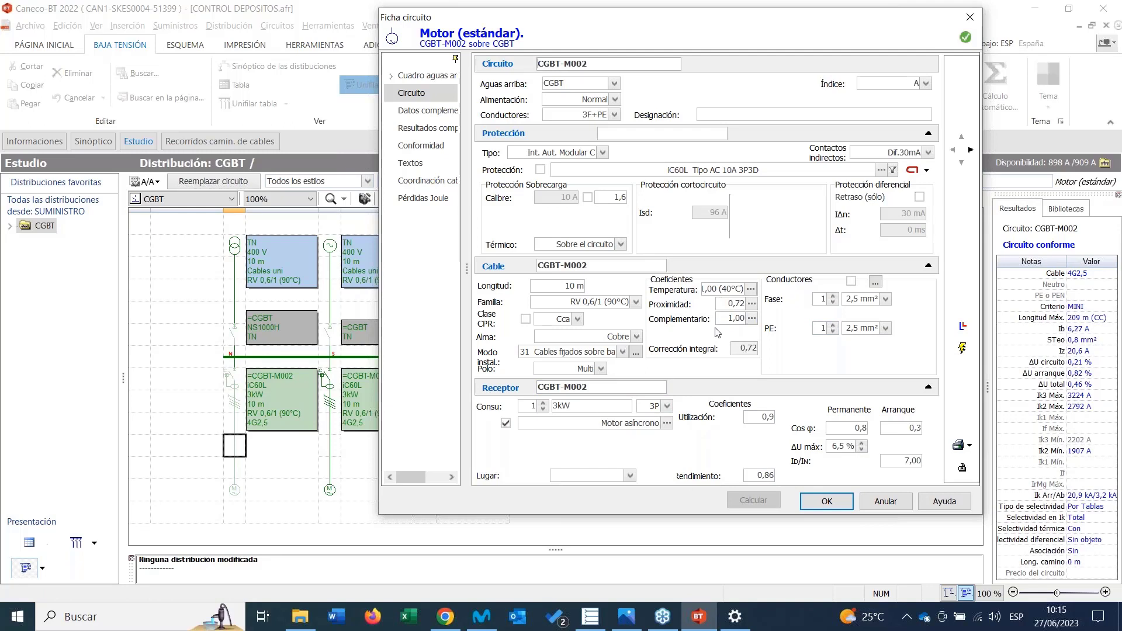
{"action": "left_click", "coordinate": [603, 153]}
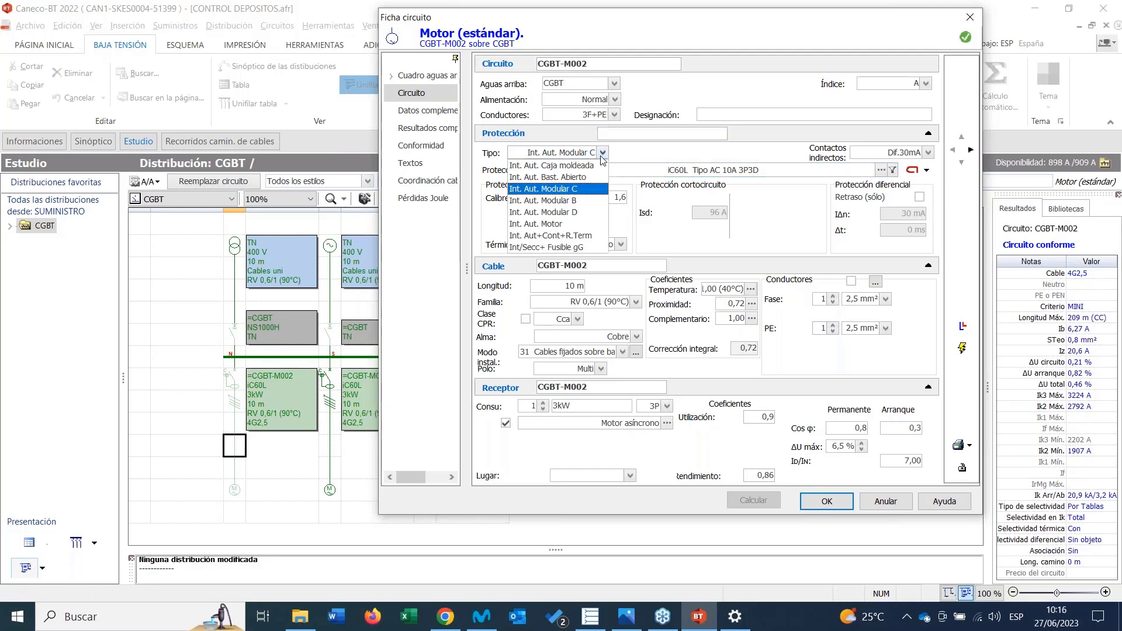
{"action": "left_click", "coordinate": [587, 189]}
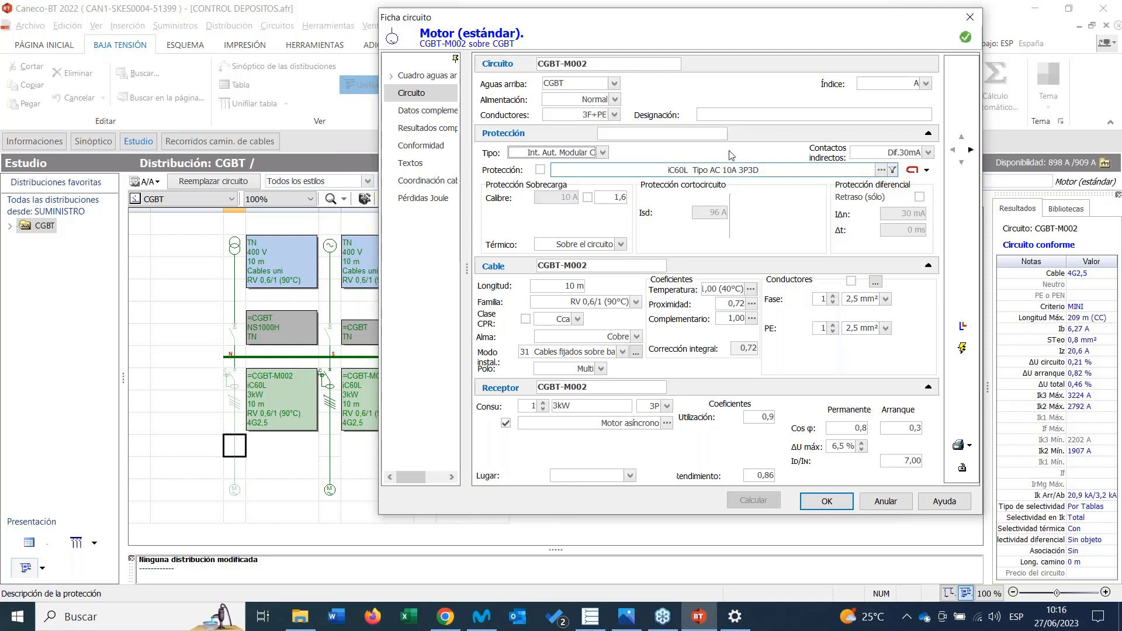
Examine the Schneider circuit breaker catalogue for CGBT-M002's protection, and close the catalogue and circuit sheet without changes.
{"action": "left_click", "coordinate": [880, 170]}
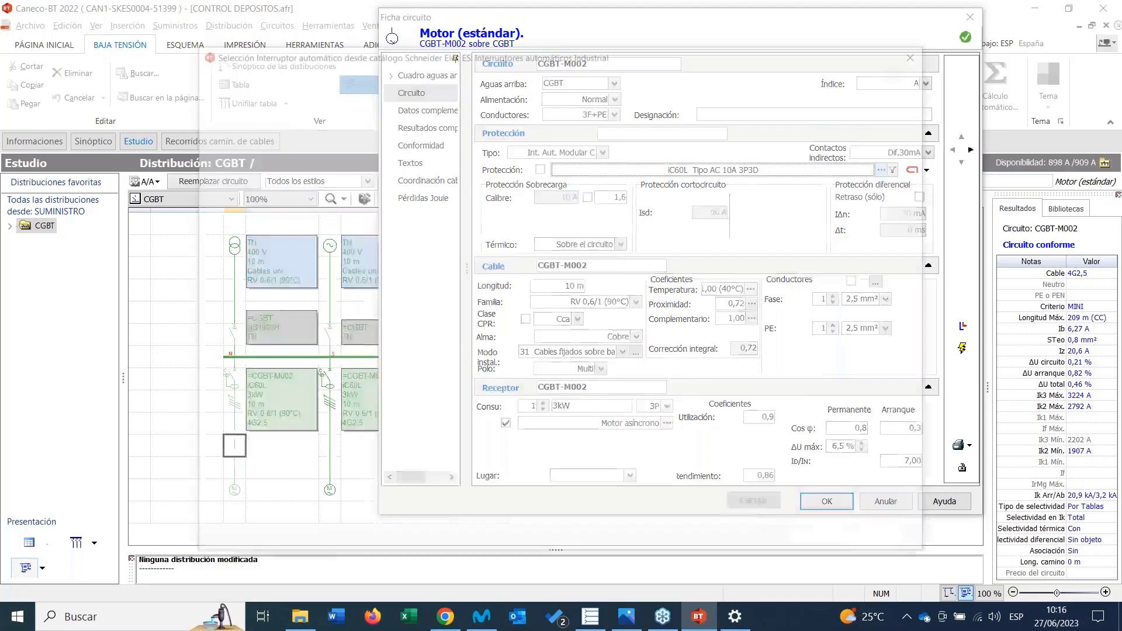
{"action": "left_click", "coordinate": [214, 71]}
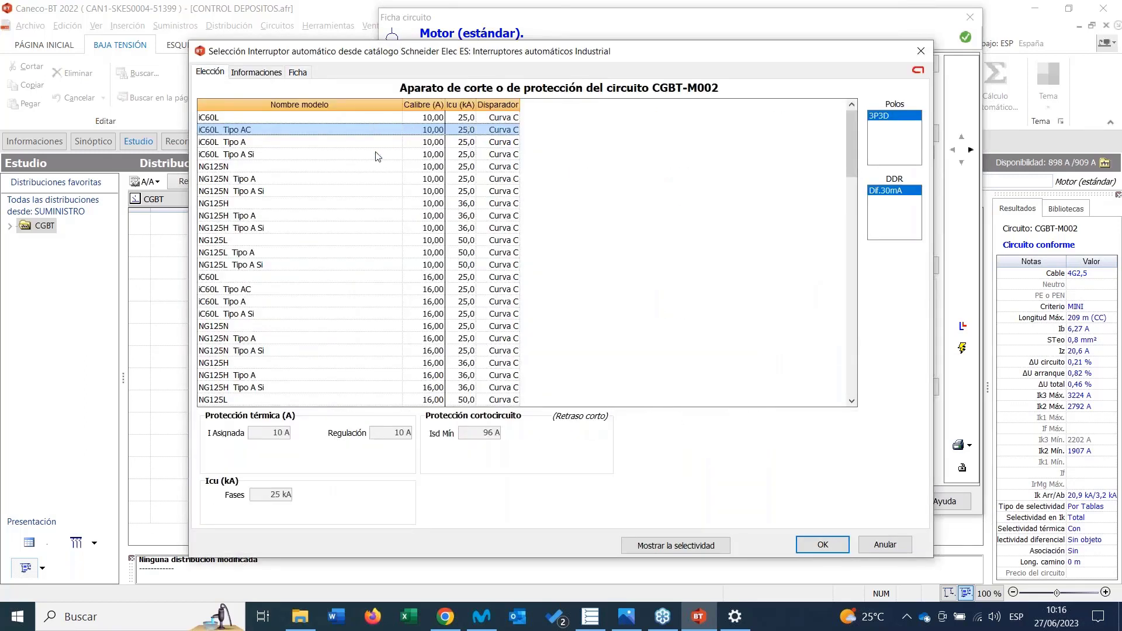
{"action": "scroll", "coordinate": [386, 233], "scroll_direction": "down", "scroll_amount": 1}
{"action": "scroll", "coordinate": [383, 243], "scroll_direction": "down", "scroll_amount": 13}
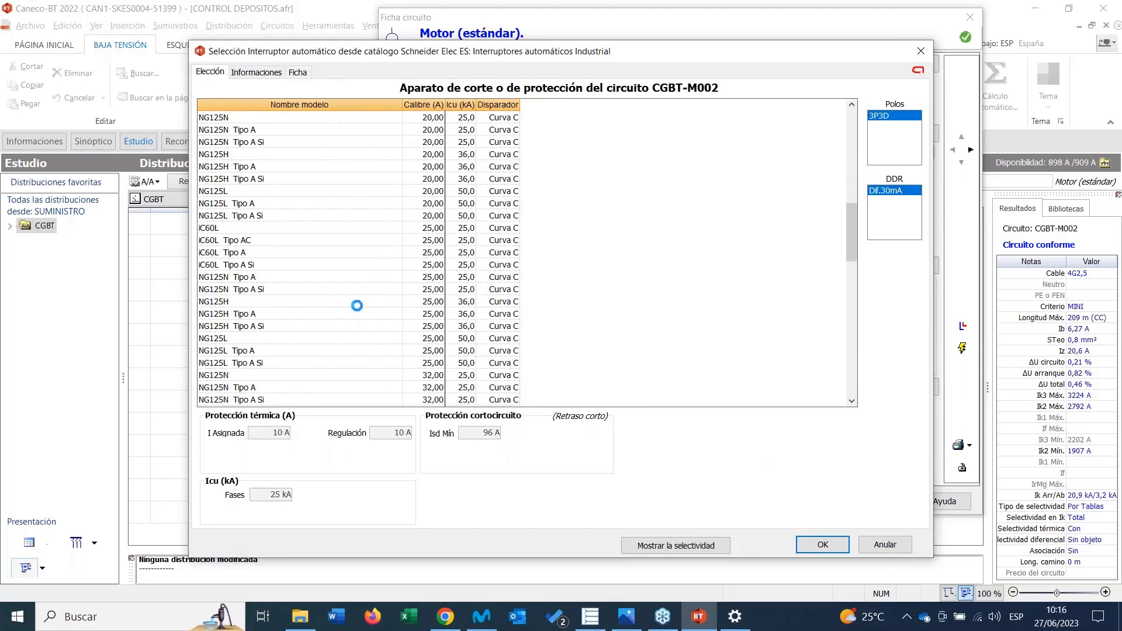
{"action": "scroll", "coordinate": [307, 372], "scroll_direction": "up", "scroll_amount": 14}
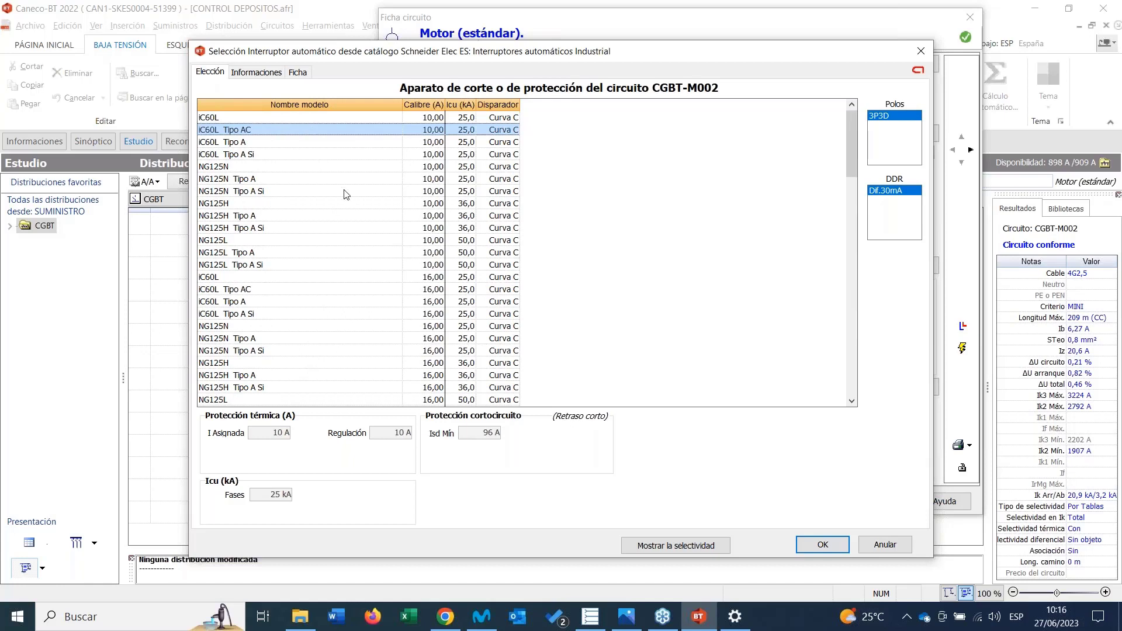
{"action": "left_click", "coordinate": [883, 545]}
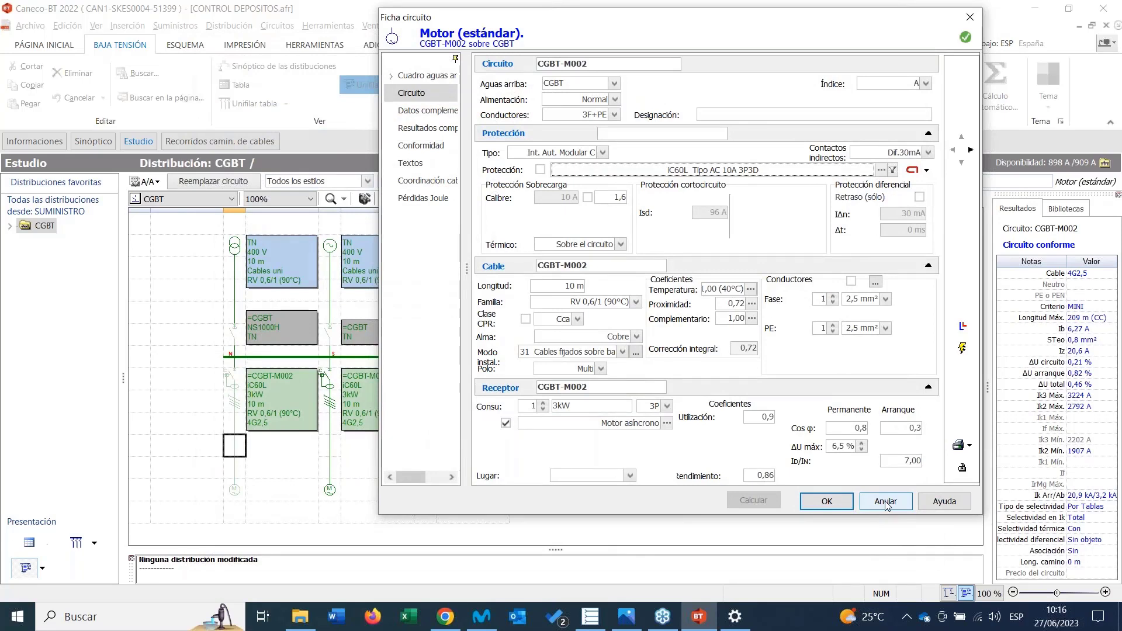
{"action": "left_click", "coordinate": [885, 503]}
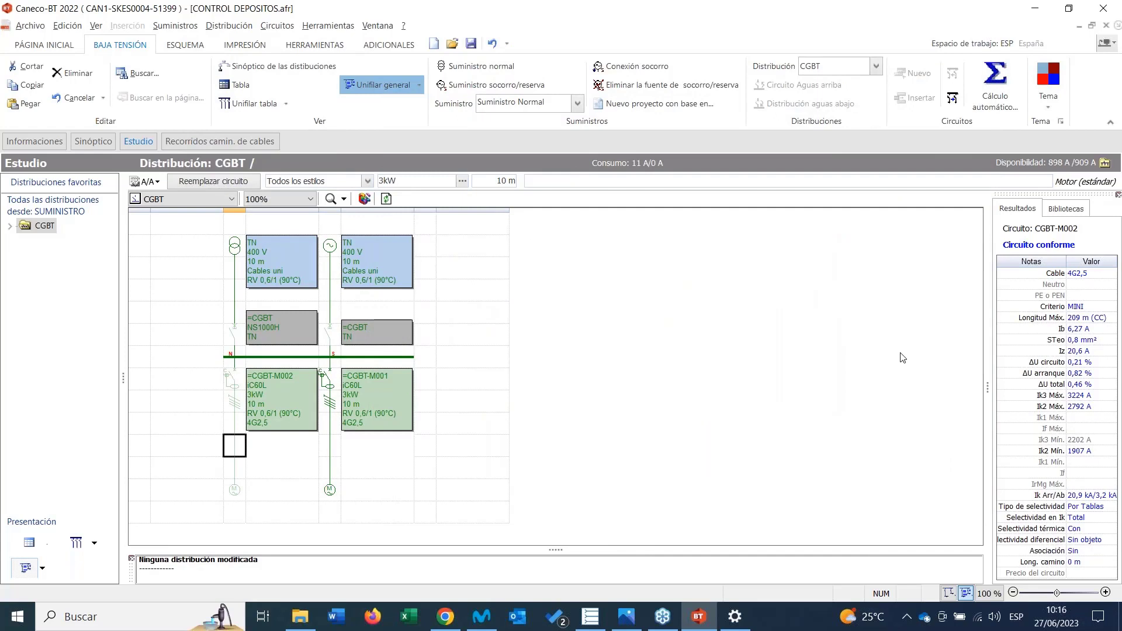
Open the project export for SEE Electrical (IGE+XAO), check the destination file, and close it without exporting.
{"action": "left_click", "coordinate": [32, 27]}
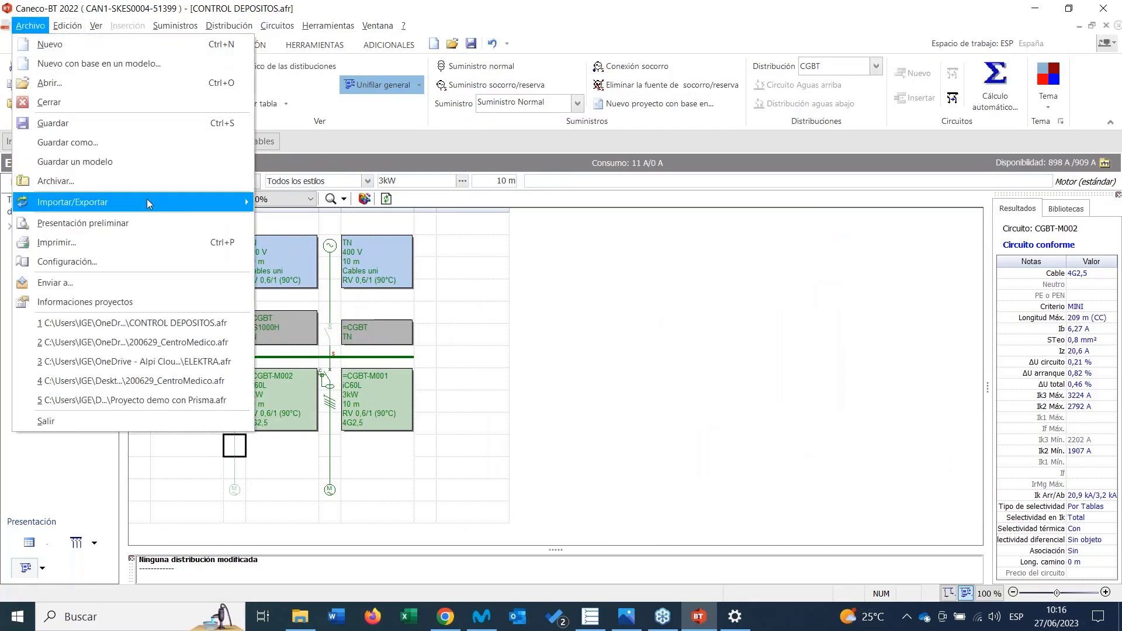
{"action": "mouse_move", "coordinate": [146, 199]}
{"action": "mouse_move", "coordinate": [355, 328]}
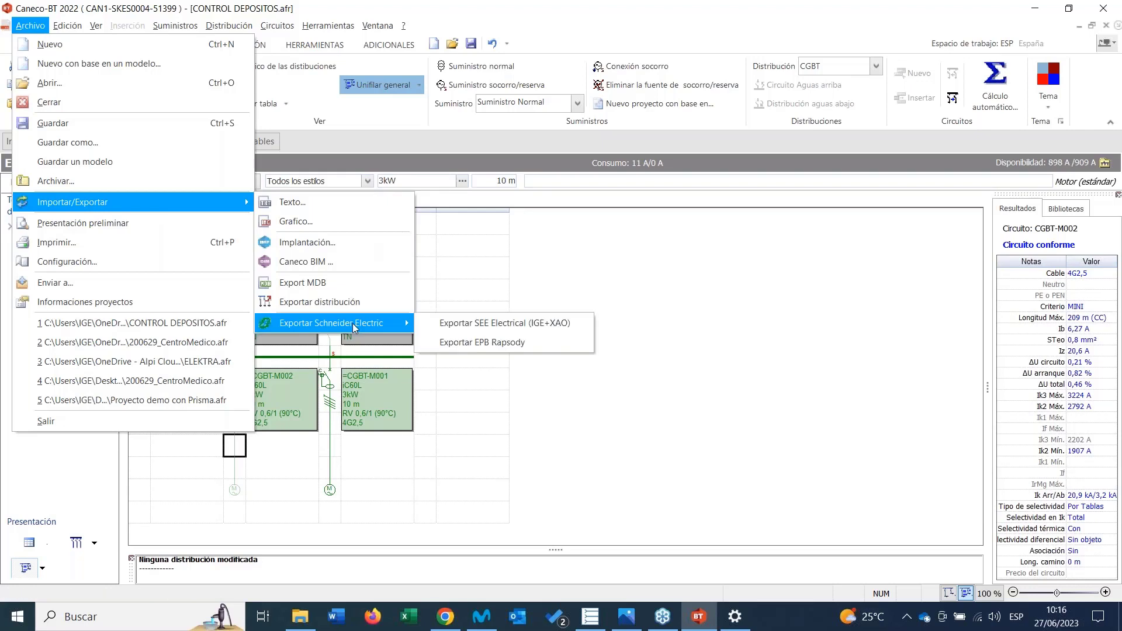
{"action": "left_click", "coordinate": [450, 323]}
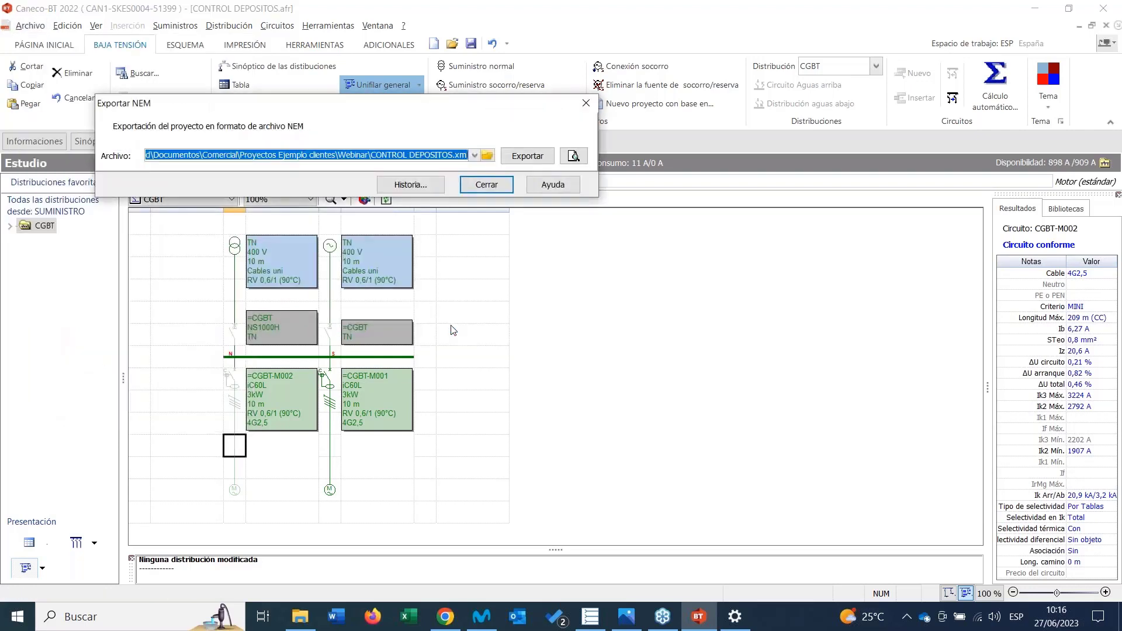
{"action": "left_click", "coordinate": [467, 158]}
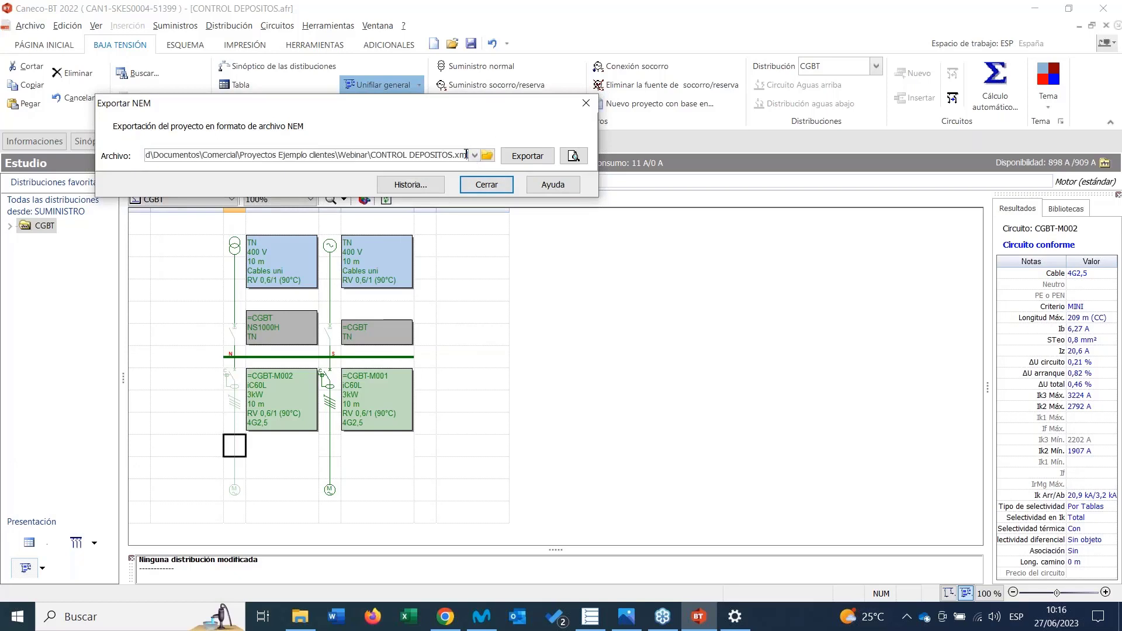
{"action": "left_click", "coordinate": [486, 185]}
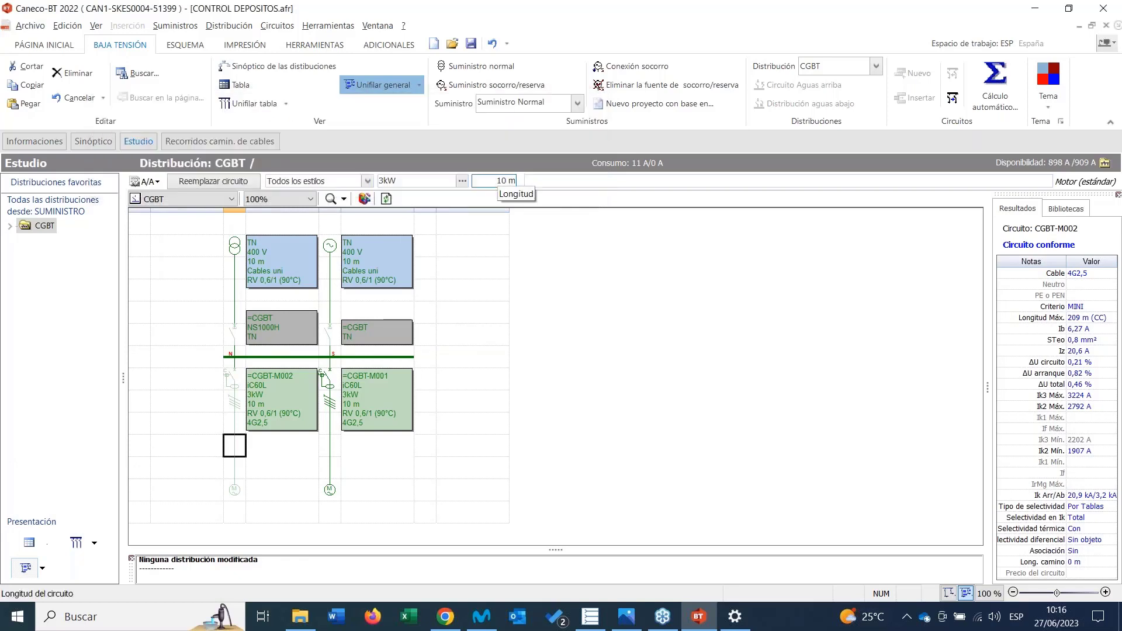
Switch to SEE Electrical and open the project cover page 0001 PORTADA.
{"action": "left_click", "coordinate": [1032, 10]}
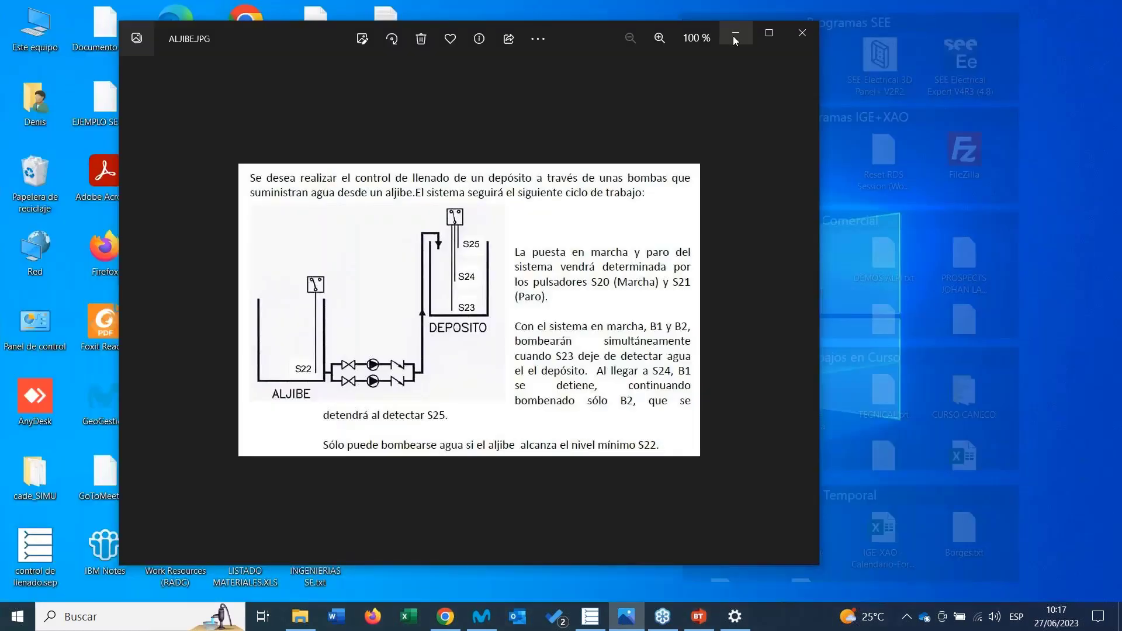
{"action": "left_click", "coordinate": [735, 39]}
{"action": "left_click", "coordinate": [591, 619]}
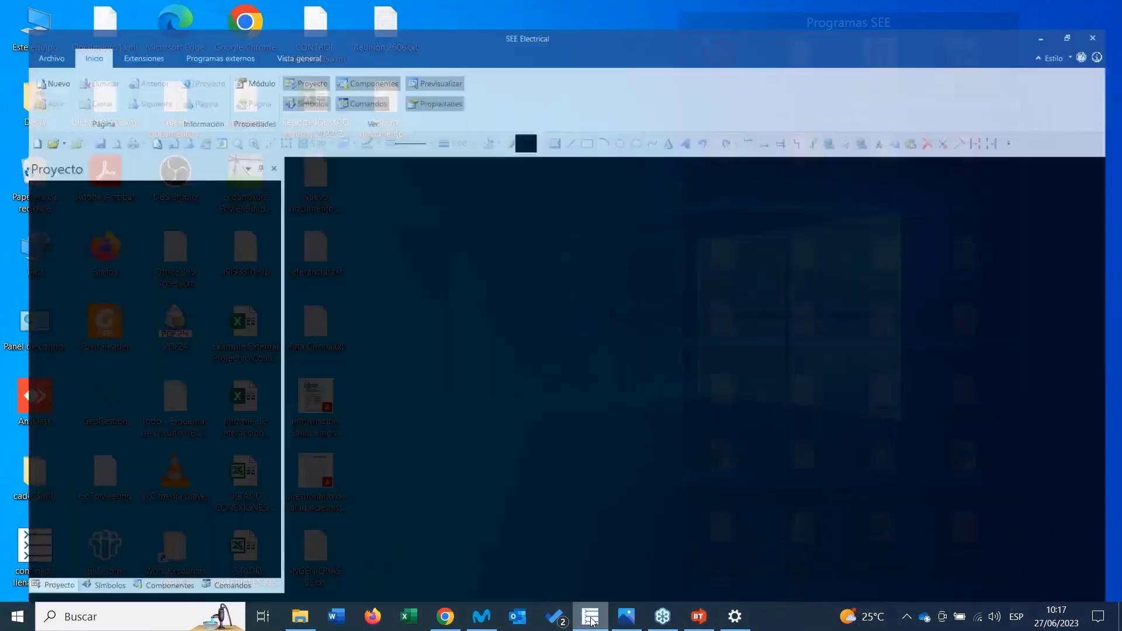
{"action": "double_click", "coordinate": [57, 174]}
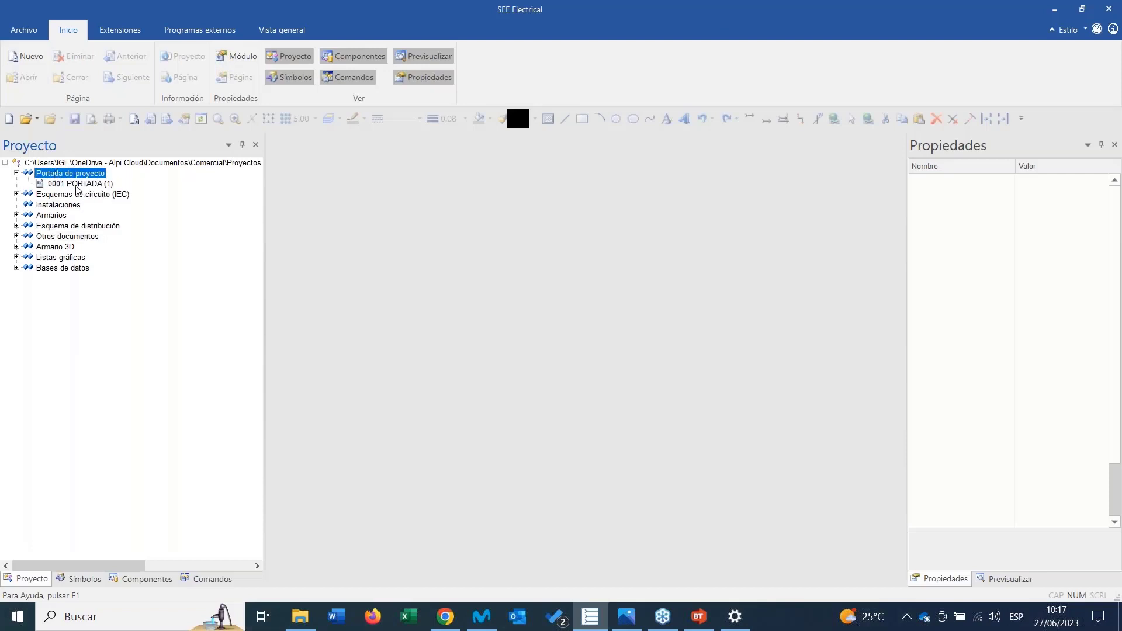
{"action": "double_click", "coordinate": [77, 185]}
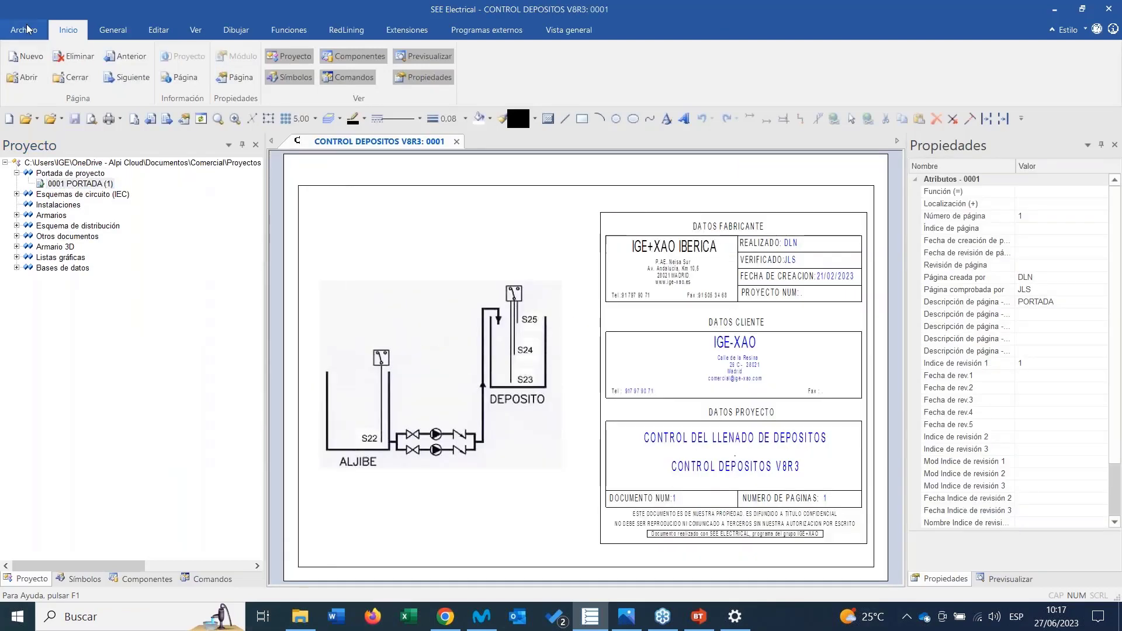
Check where SEE Electrical imports project files, and return to the cover page of CONTROL DEPOSITOS V8R3.
{"action": "left_click", "coordinate": [24, 30]}
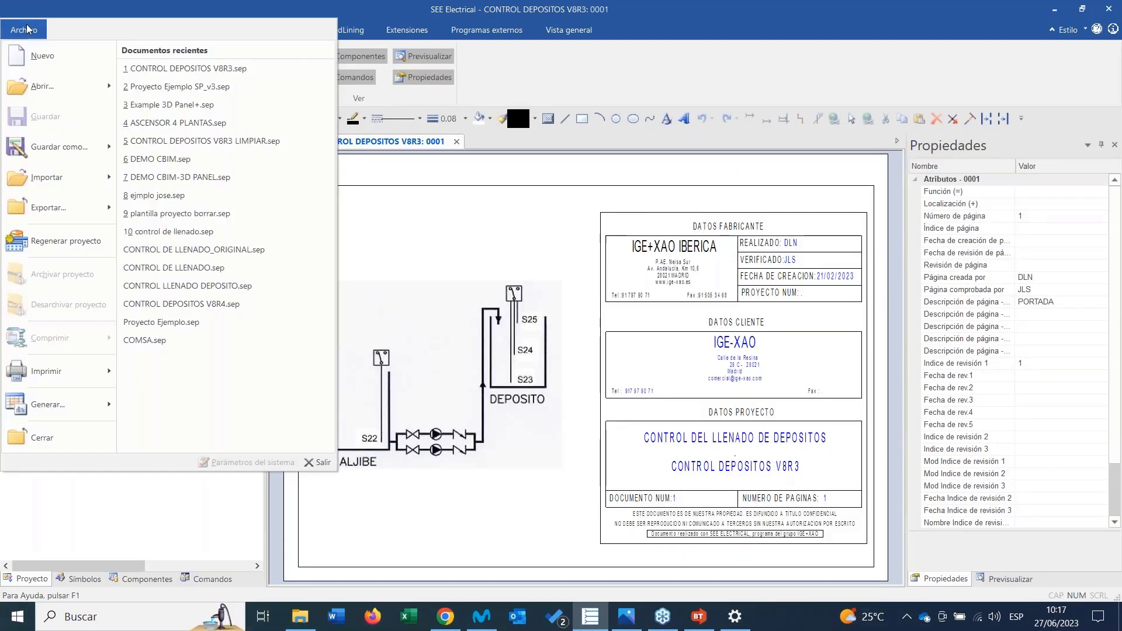
{"action": "mouse_move", "coordinate": [105, 184]}
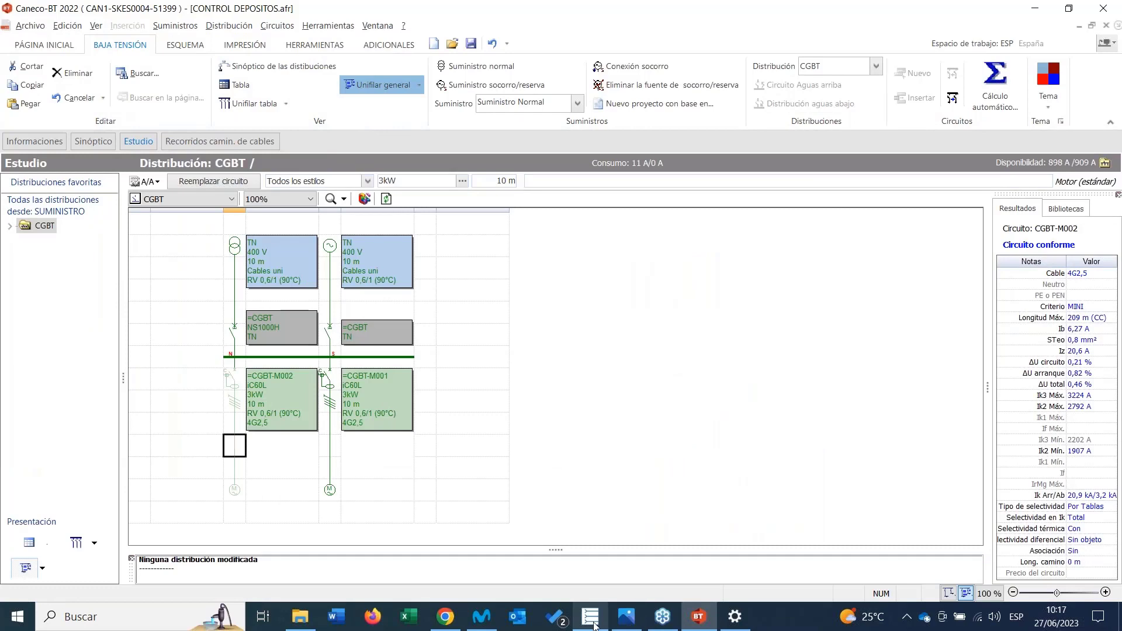
{"action": "left_click", "coordinate": [602, 550]}
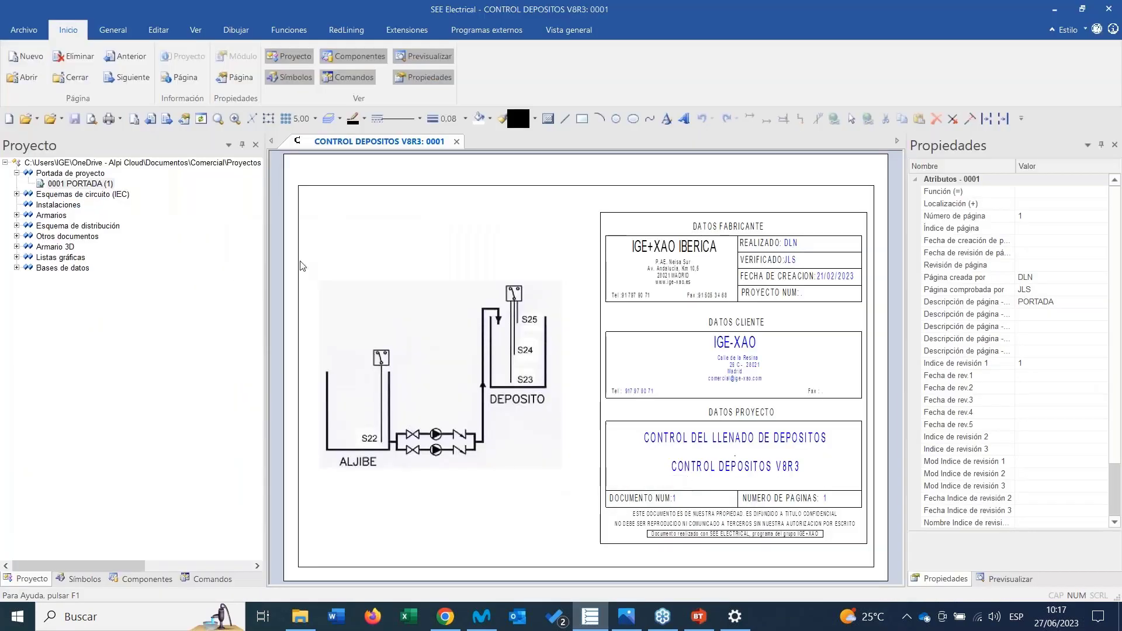
Expand the Esquemas de circuito (IEC) pages in the project tree and review the general, editing, drawing and view commands.
{"action": "double_click", "coordinate": [91, 194]}
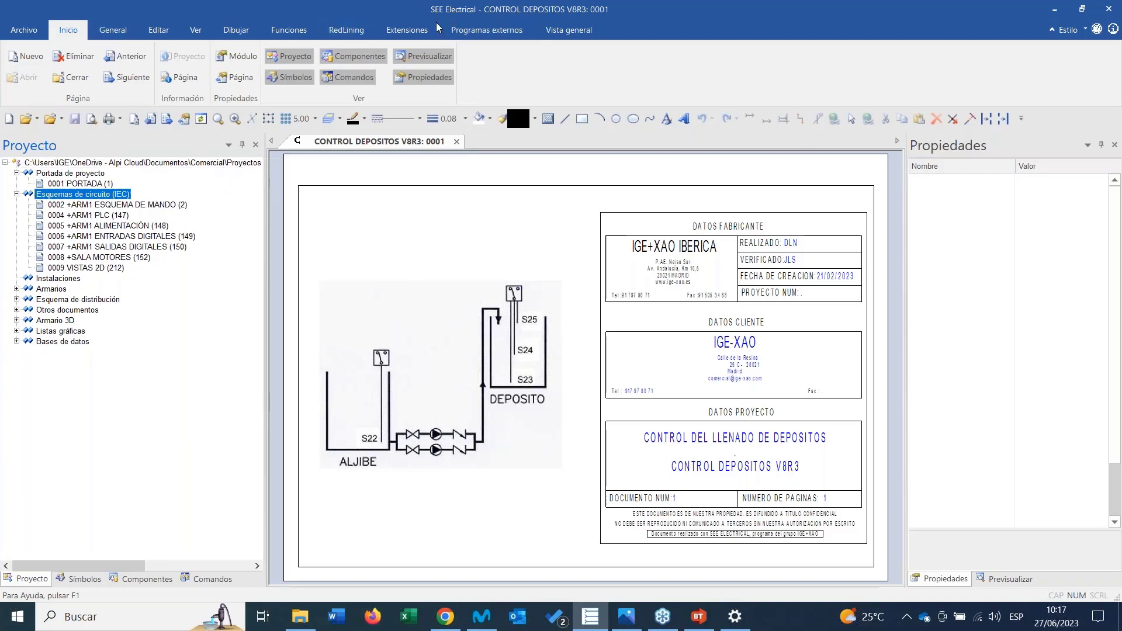
{"action": "left_click", "coordinate": [111, 32]}
{"action": "left_click", "coordinate": [159, 30]}
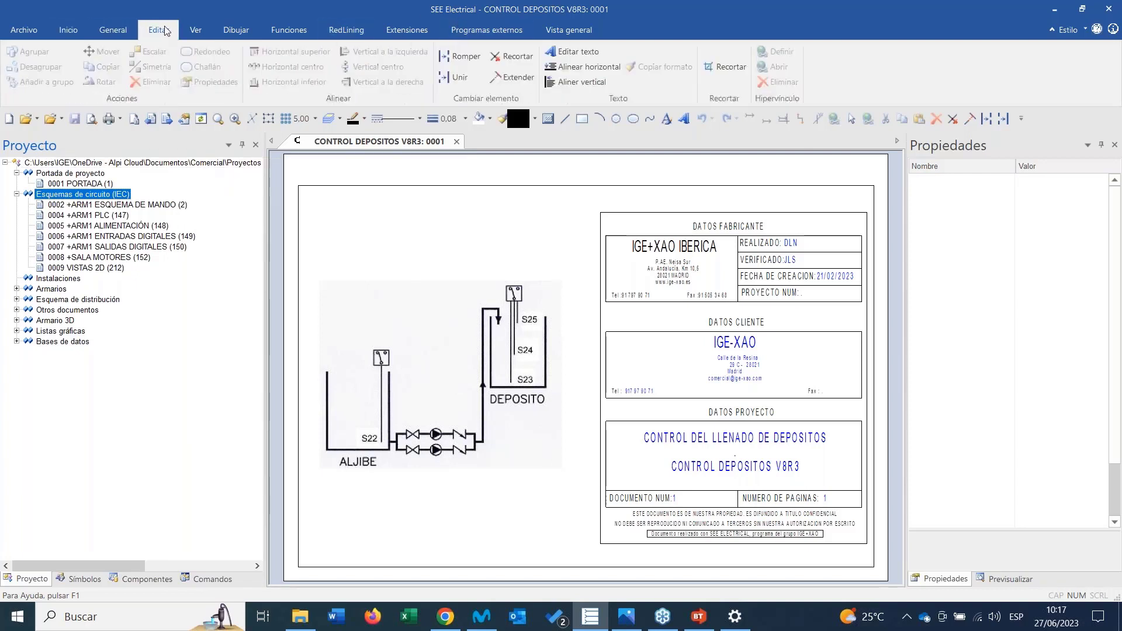
{"action": "left_click", "coordinate": [196, 29]}
{"action": "left_click", "coordinate": [234, 30]}
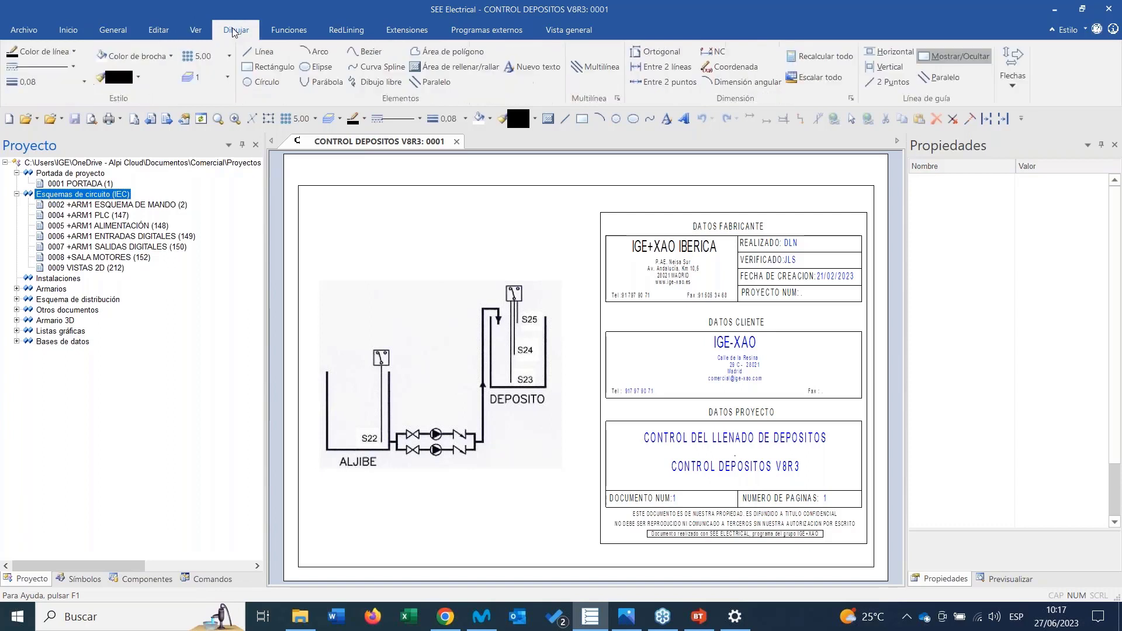
{"action": "left_click", "coordinate": [199, 30]}
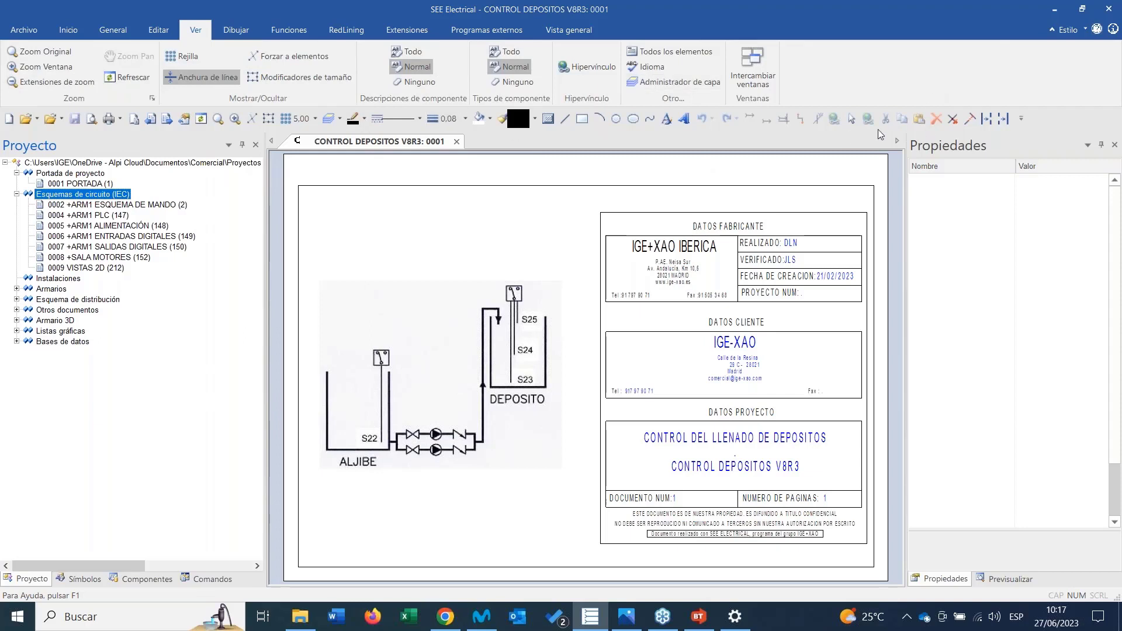
Look at the additional commands available for the quick access bar and close its customization without changes.
{"action": "left_click", "coordinate": [1022, 118]}
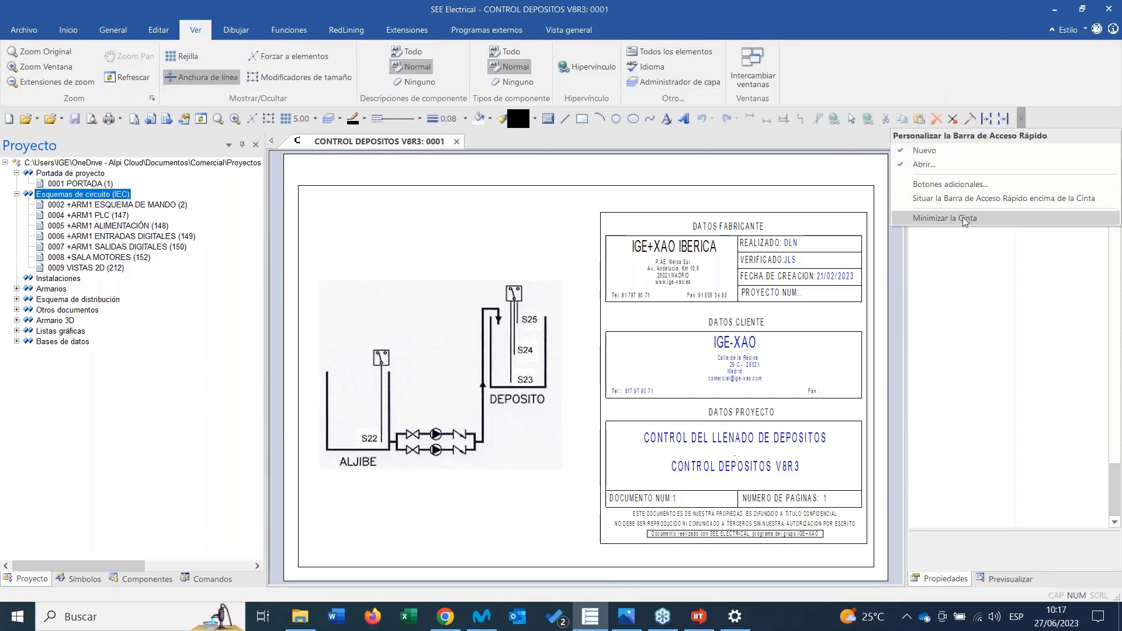
{"action": "left_click", "coordinate": [970, 187]}
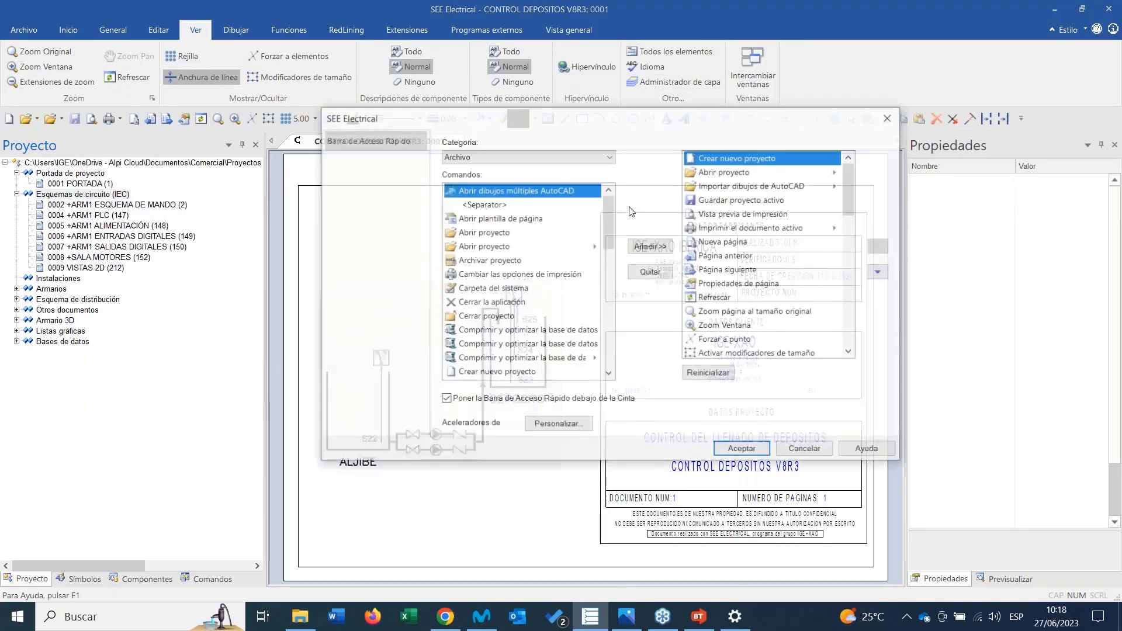
{"action": "left_click", "coordinate": [798, 452]}
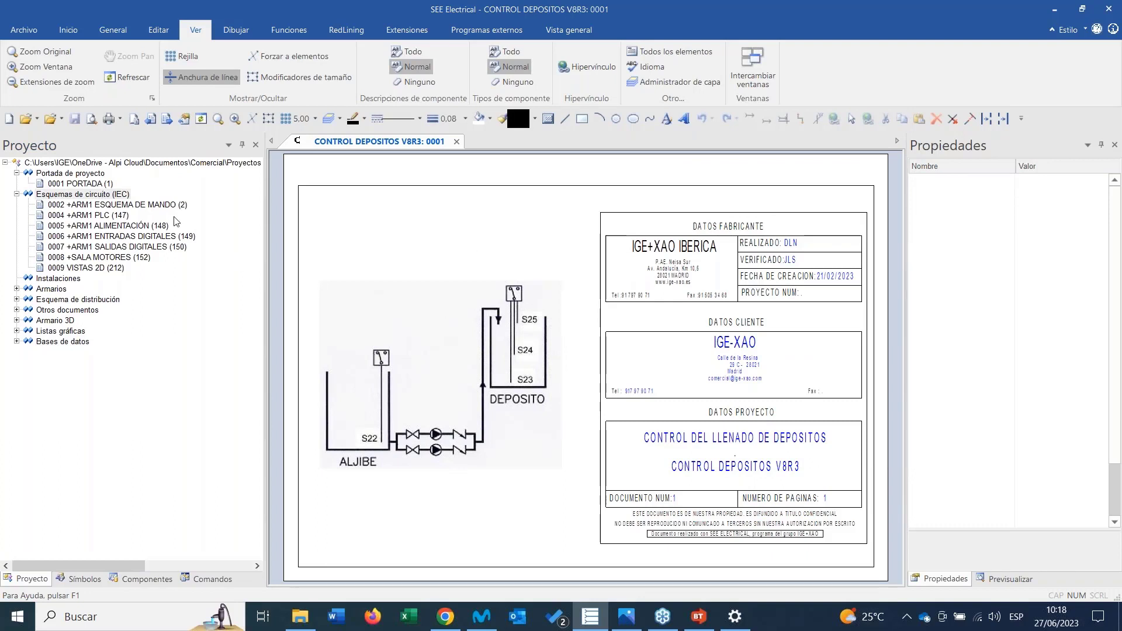
Open pages 0002 ESQUEMA DE MANDO, 0005 ALIMENTACIÓN and 0008 SALA MOTORES, examining the supply and motor connections on page 0008.
{"action": "double_click", "coordinate": [146, 205]}
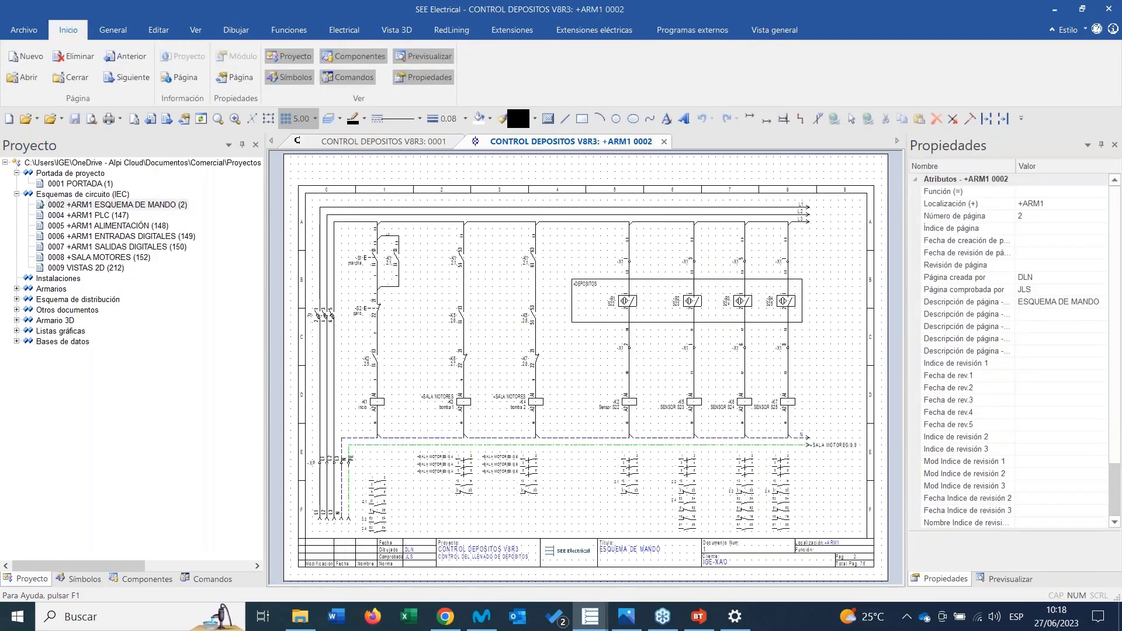
{"action": "double_click", "coordinate": [155, 226]}
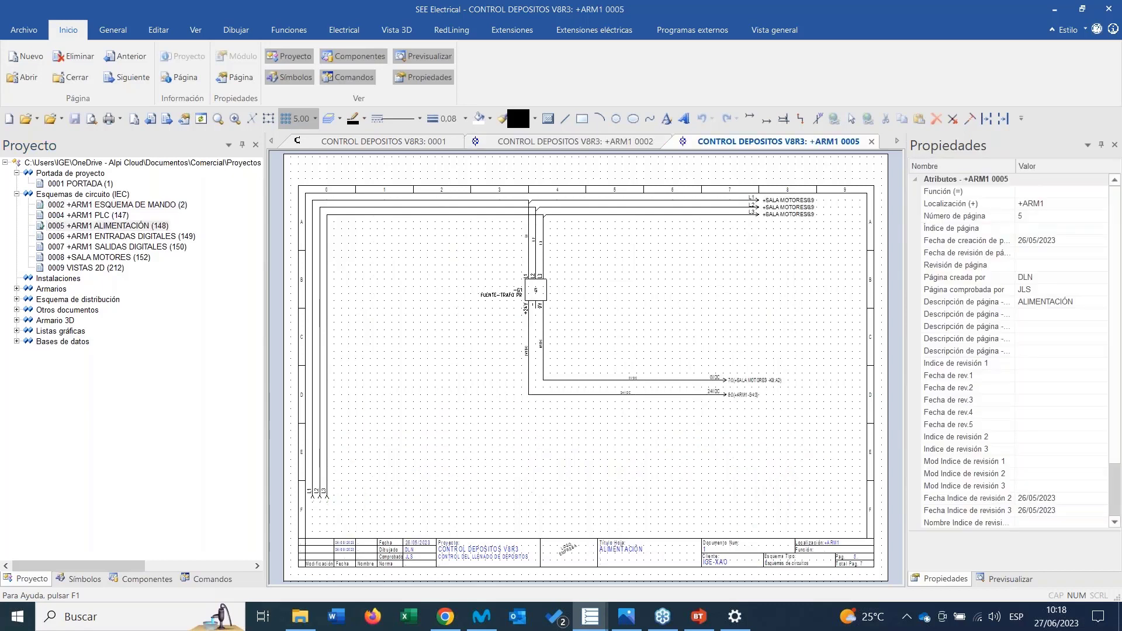
{"action": "left_click", "coordinate": [132, 259]}
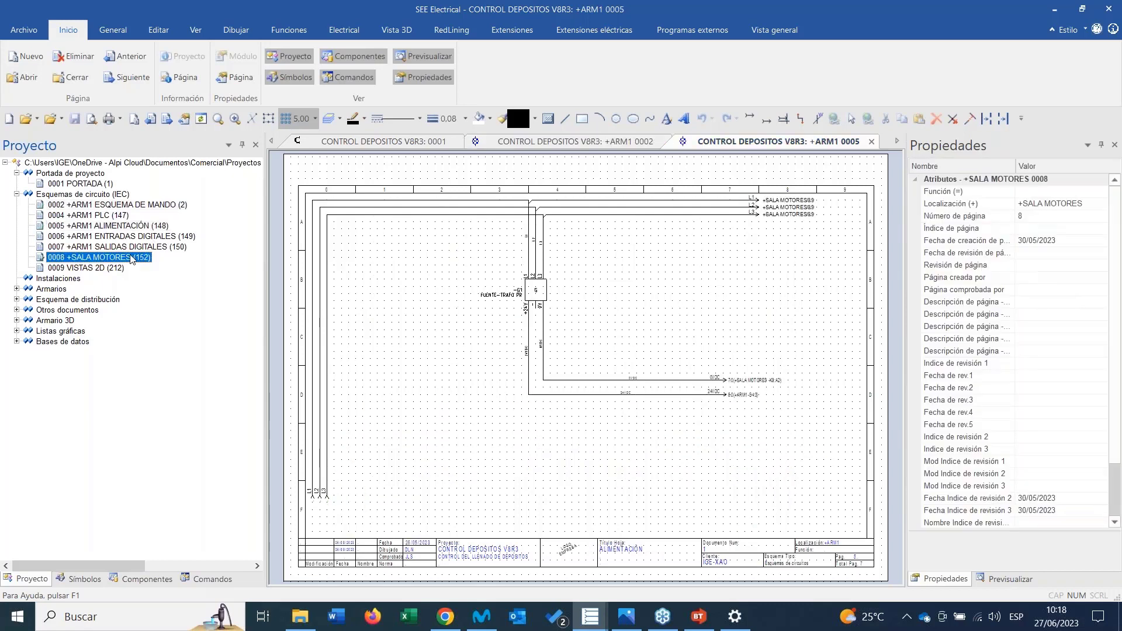
{"action": "double_click", "coordinate": [132, 259]}
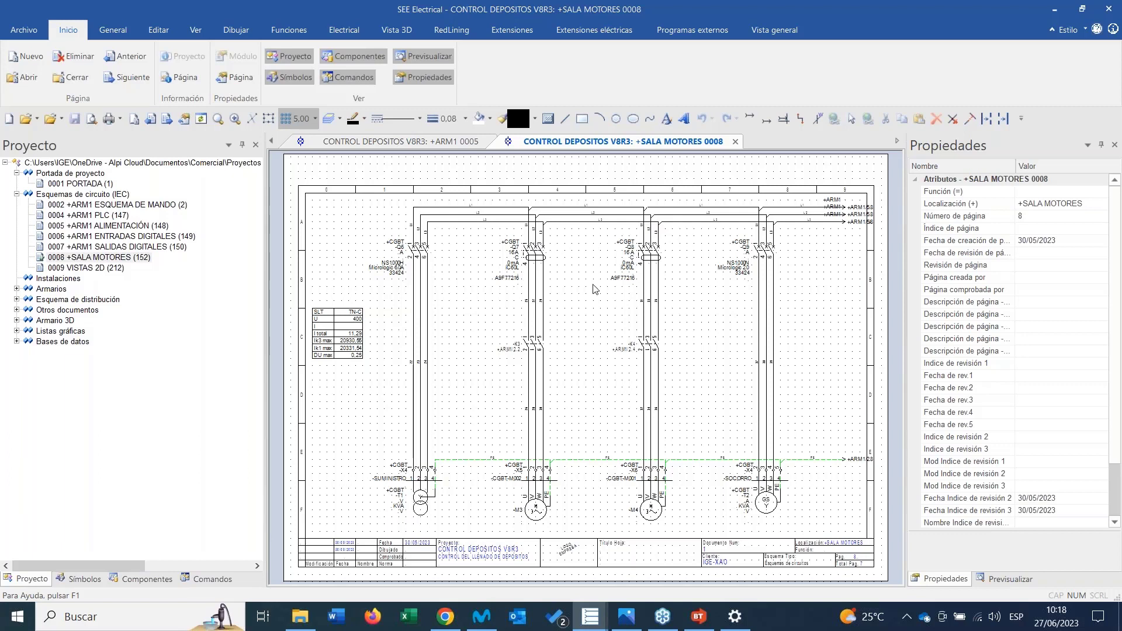
{"action": "left_click", "coordinate": [147, 205]}
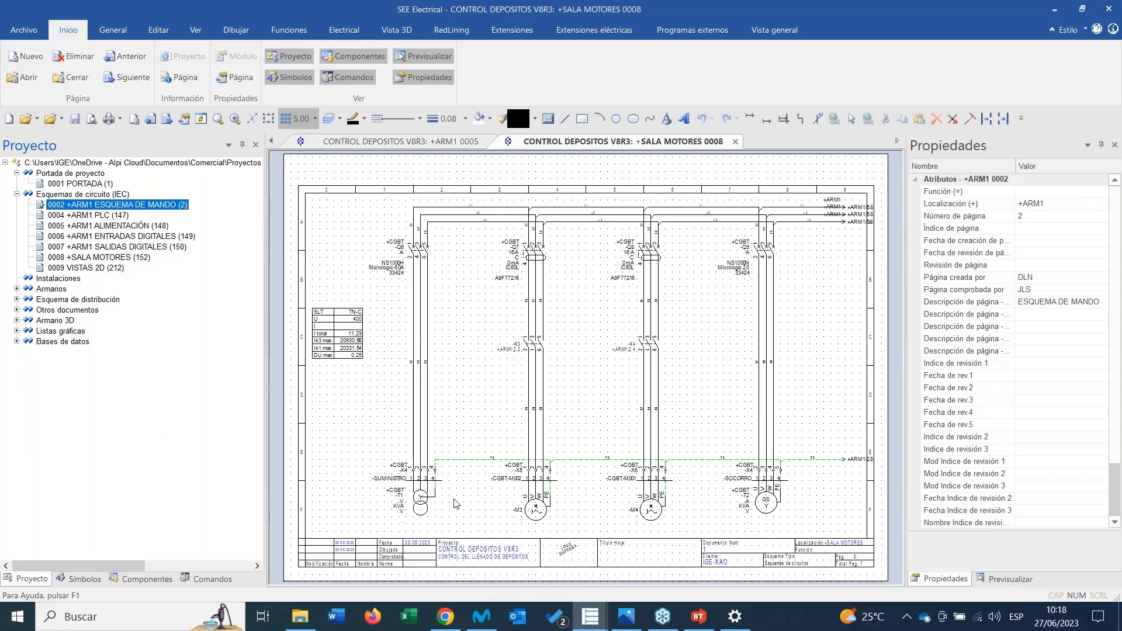
{"action": "scroll", "coordinate": [421, 498], "scroll_direction": "up", "scroll_amount": 1}
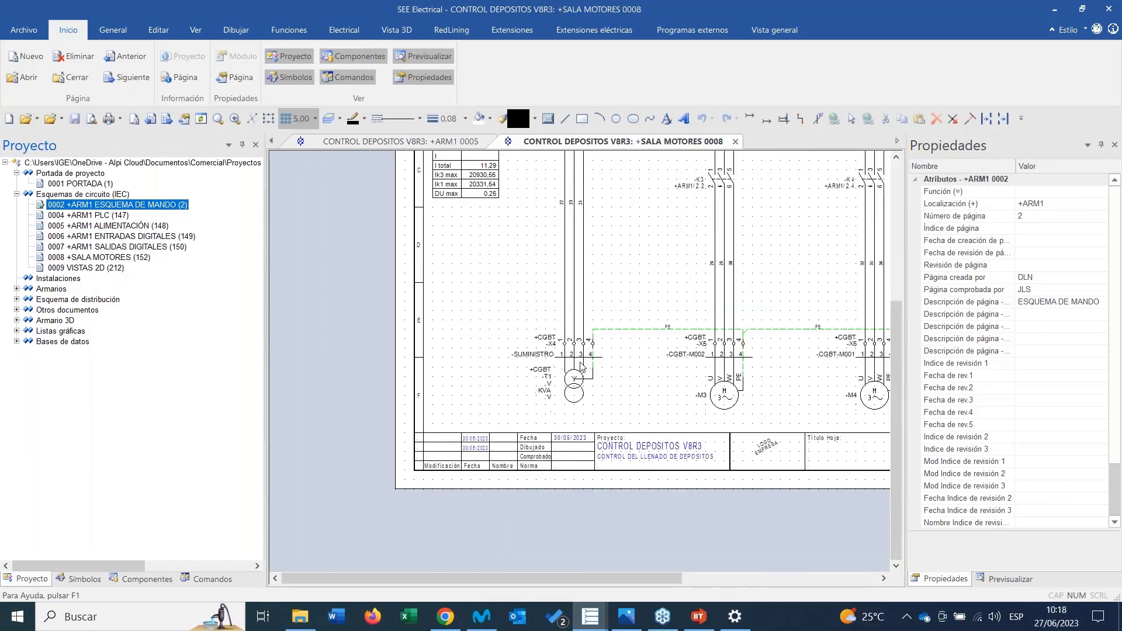
Inspect the terminal connections of motors M3 and M4 and the SOCORRO generator on page 0008 SALA MOTORES.
{"action": "scroll", "coordinate": [580, 367], "scroll_direction": "down", "scroll_amount": 1}
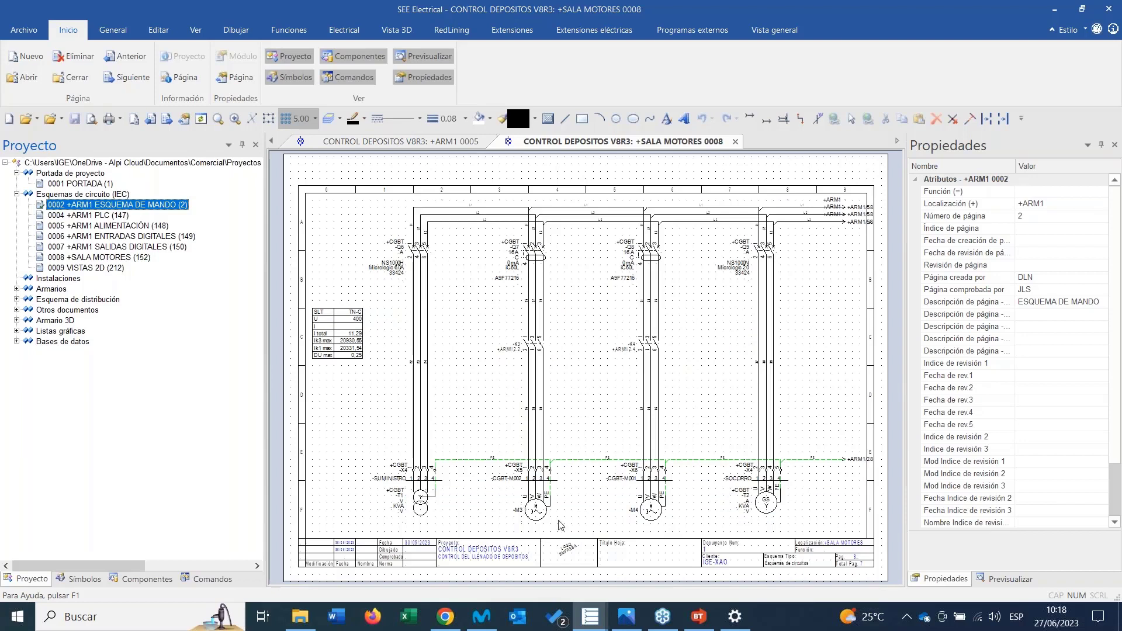
{"action": "scroll", "coordinate": [558, 518], "scroll_direction": "up", "scroll_amount": 1}
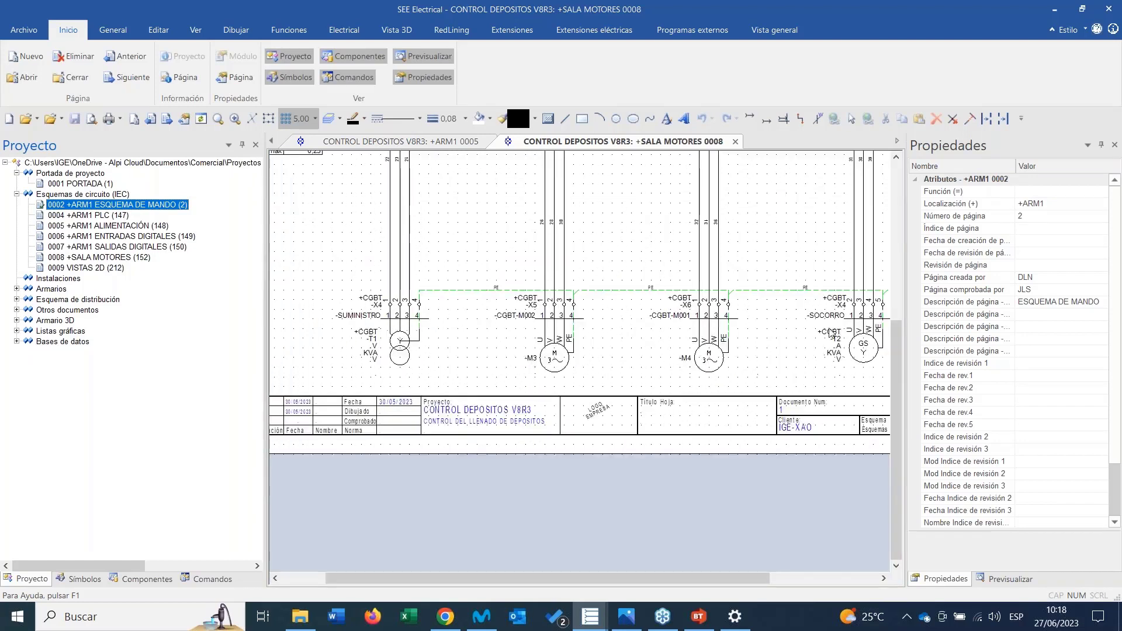
{"action": "scroll", "coordinate": [882, 331], "scroll_direction": "down", "scroll_amount": 1}
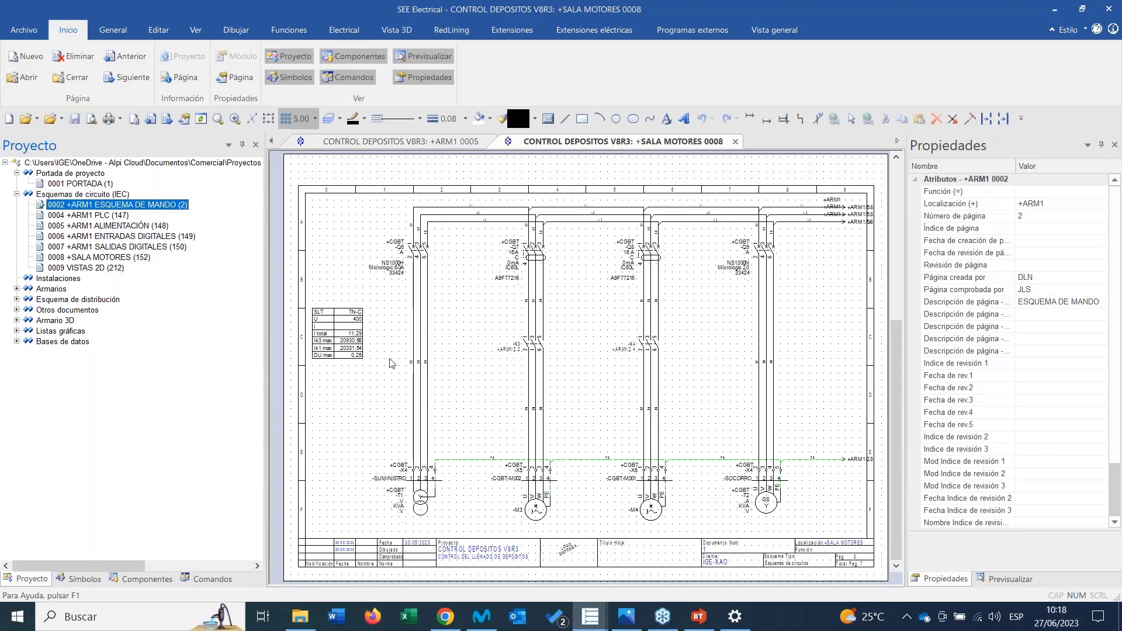
Open page 0002 ESQUEMA DE MANDO and examine sensors B1 to B4 inside the DEPOSITOS area.
{"action": "double_click", "coordinate": [153, 207]}
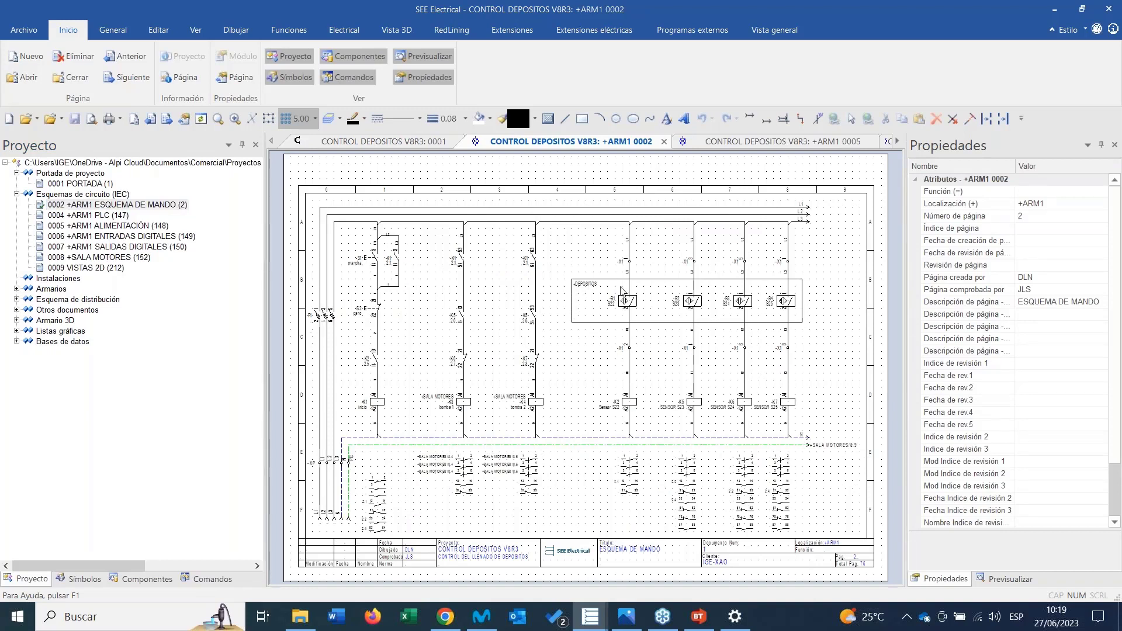
{"action": "scroll", "coordinate": [586, 367], "scroll_direction": "up", "scroll_amount": 2}
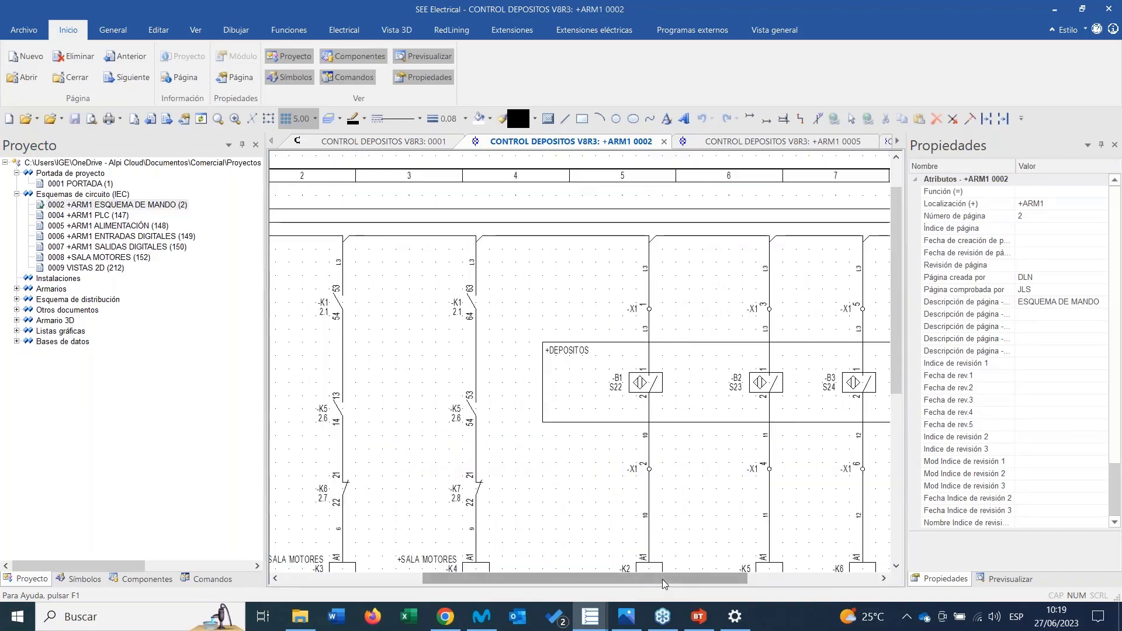
{"action": "left_click_drag", "start_coordinate": [662, 580], "coordinate": [743, 570]}
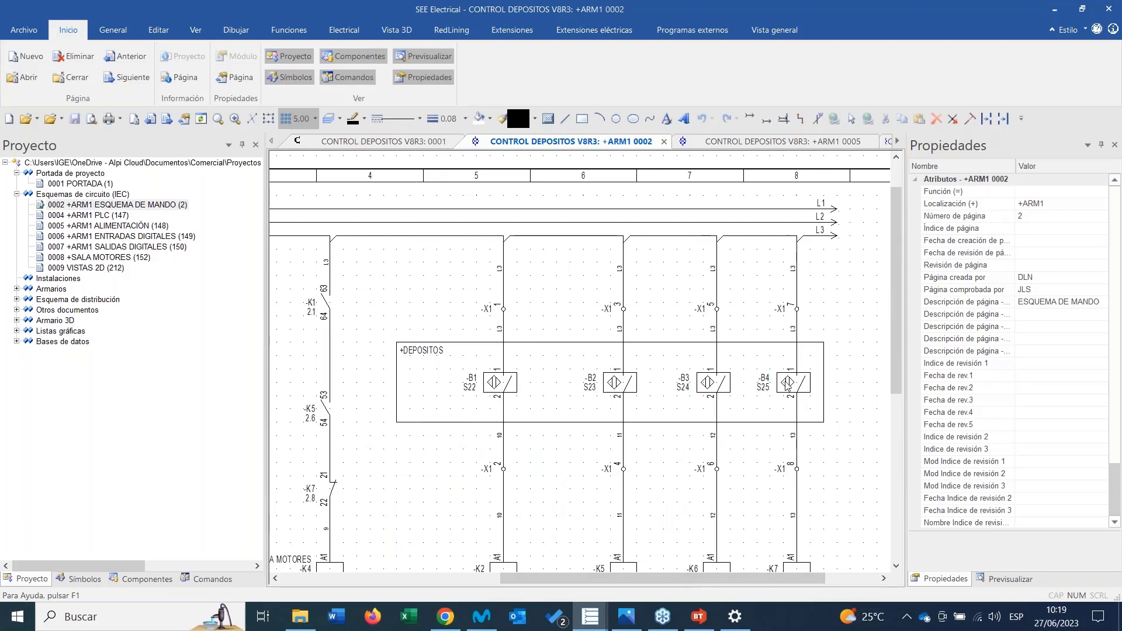
{"action": "scroll", "coordinate": [581, 365], "scroll_direction": "down", "scroll_amount": 3}
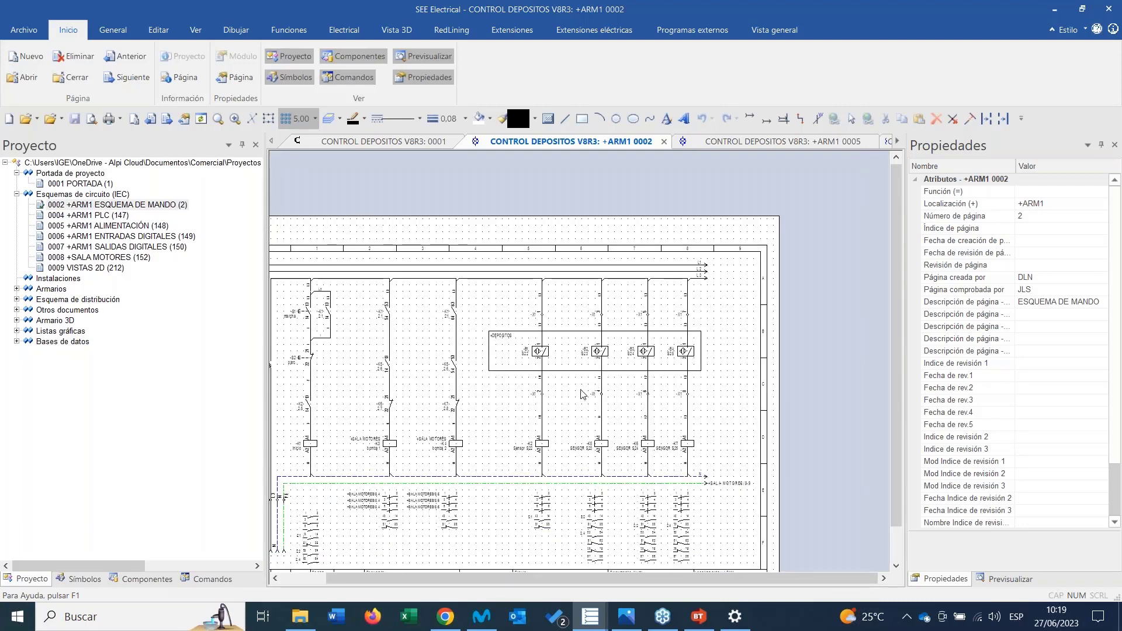
Examine the start and stop control circuits on page 0002 and the contact cross-references beneath the relay and pump contactor coils.
{"action": "scroll", "coordinate": [370, 425], "scroll_direction": "up", "scroll_amount": 2}
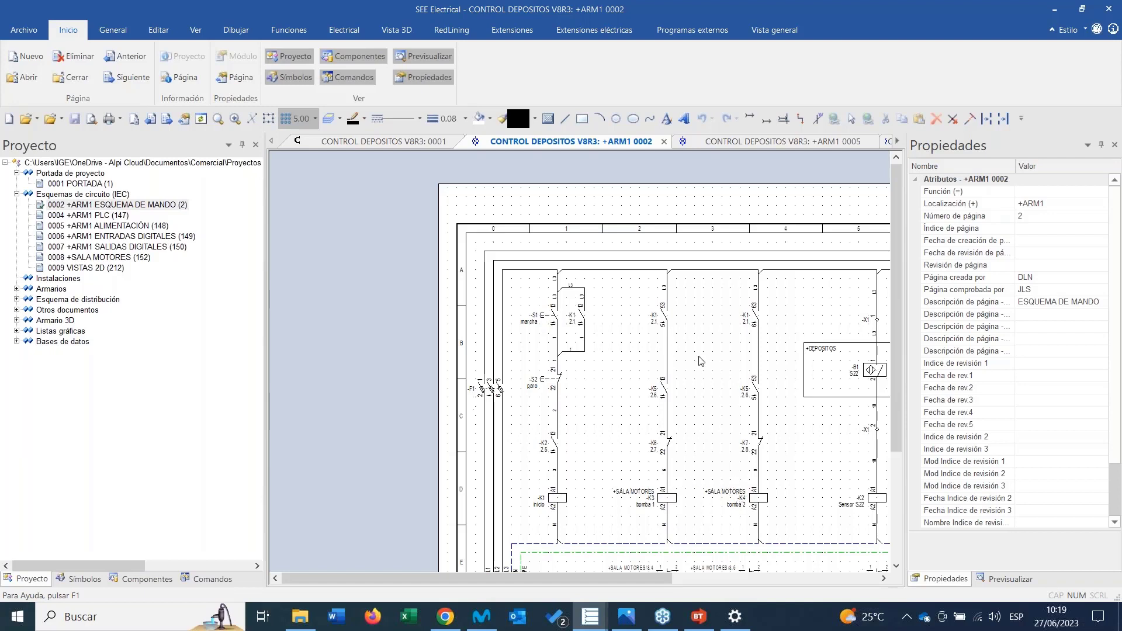
{"action": "scroll", "coordinate": [712, 398], "scroll_direction": "down", "scroll_amount": 2}
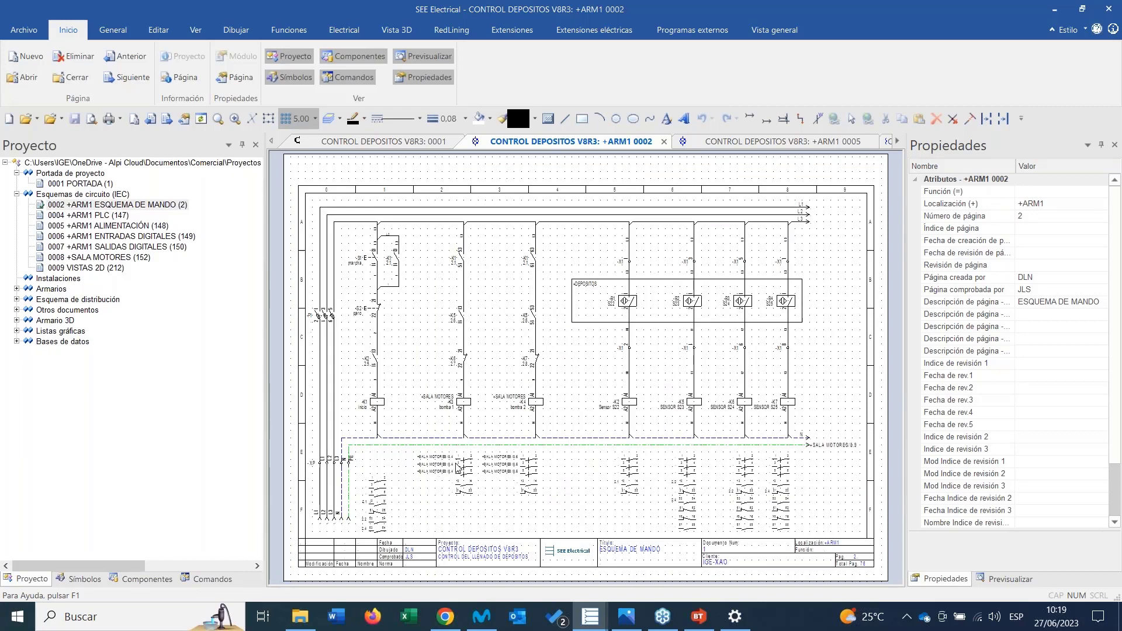
{"action": "scroll", "coordinate": [585, 367], "scroll_direction": "up", "scroll_amount": 2}
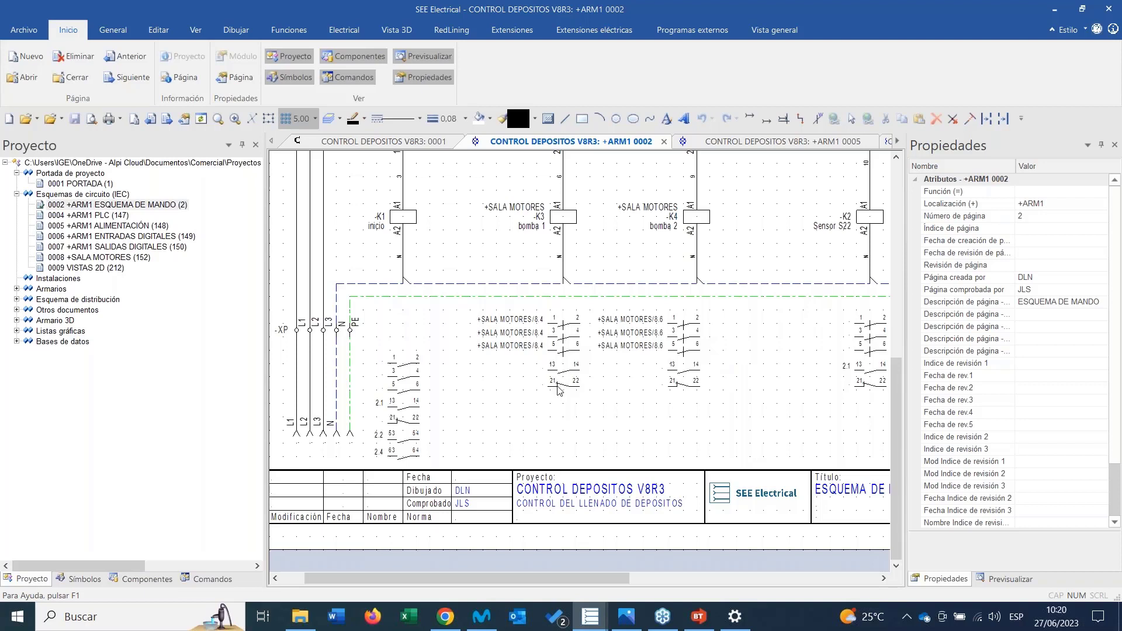
{"action": "scroll", "coordinate": [580, 367], "scroll_direction": "down", "scroll_amount": 1}
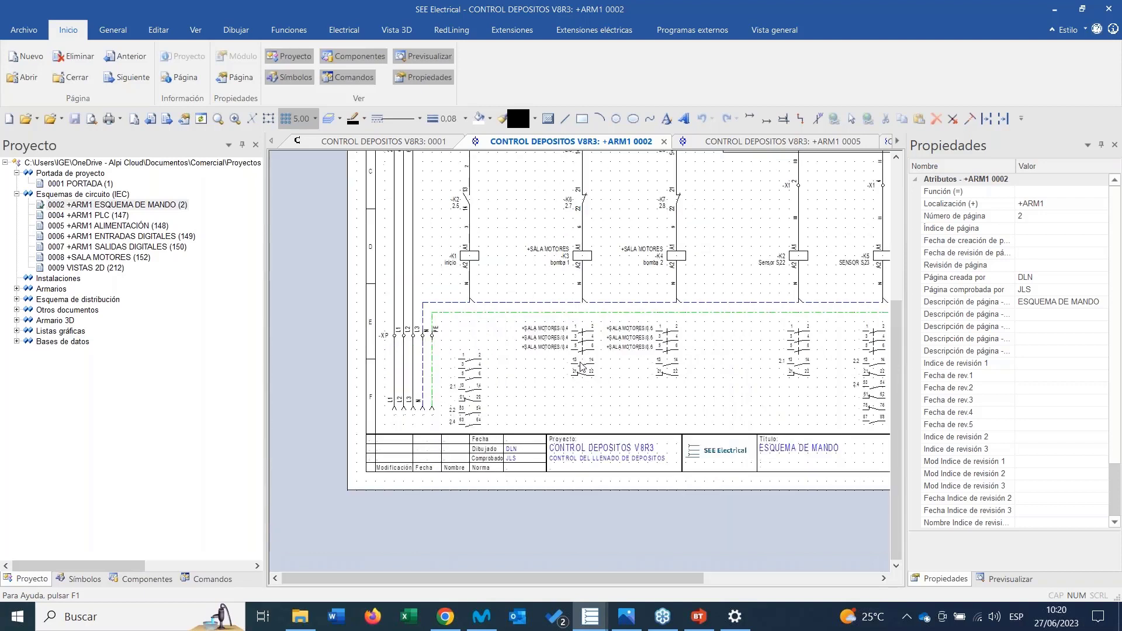
{"action": "scroll", "coordinate": [582, 366], "scroll_direction": "down", "scroll_amount": 1}
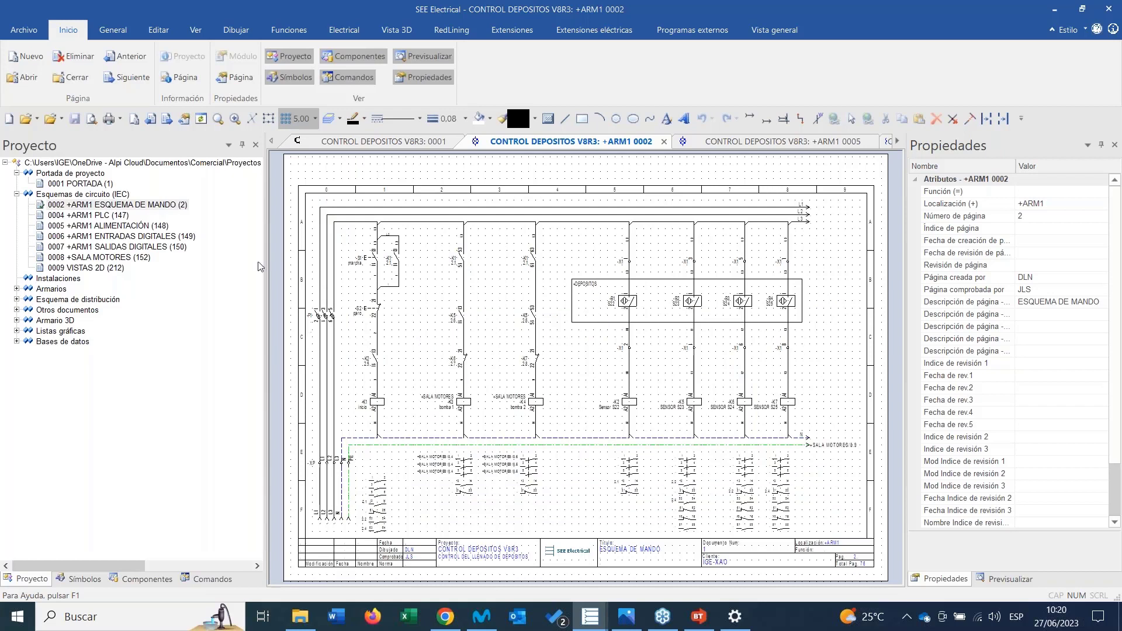
Open pages 0004 PLC, 0006 ENTRADAS DIGITALES and 0007 SALIDAS DIGITALES, reviewing the wiring of the PLC inputs and outputs.
{"action": "double_click", "coordinate": [107, 216]}
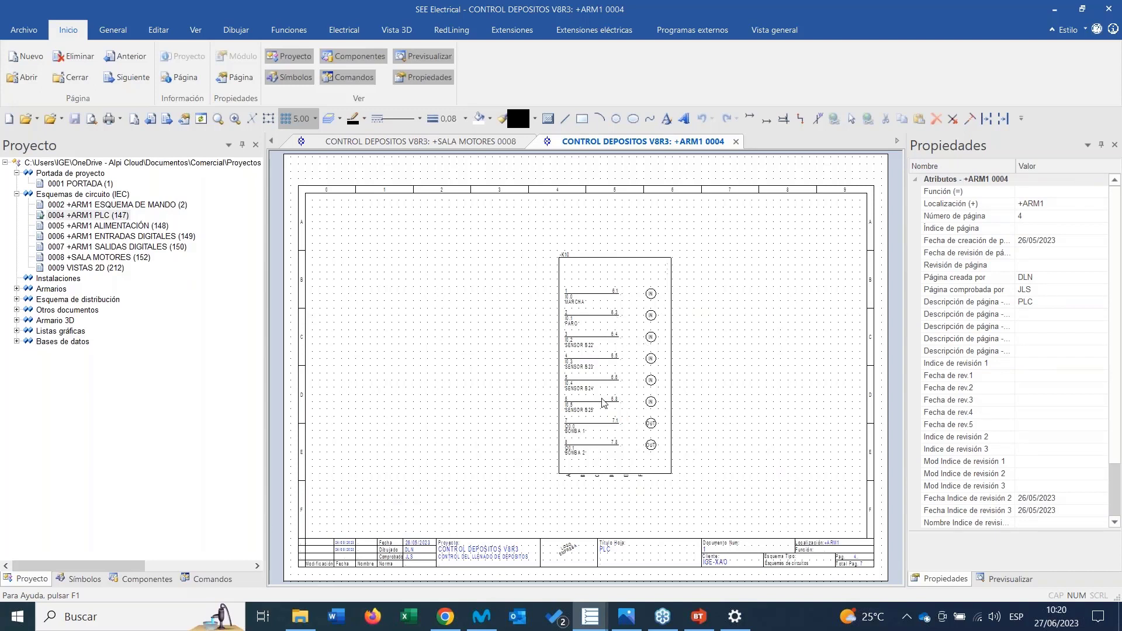
{"action": "double_click", "coordinate": [144, 236]}
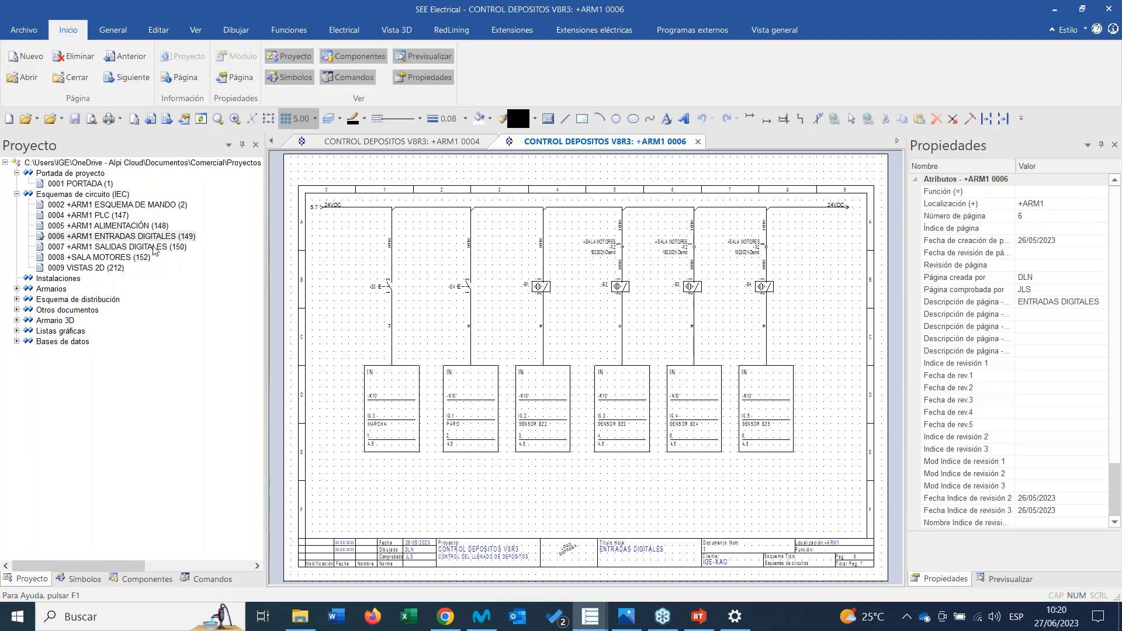
{"action": "scroll", "coordinate": [381, 306], "scroll_direction": "up", "scroll_amount": 2}
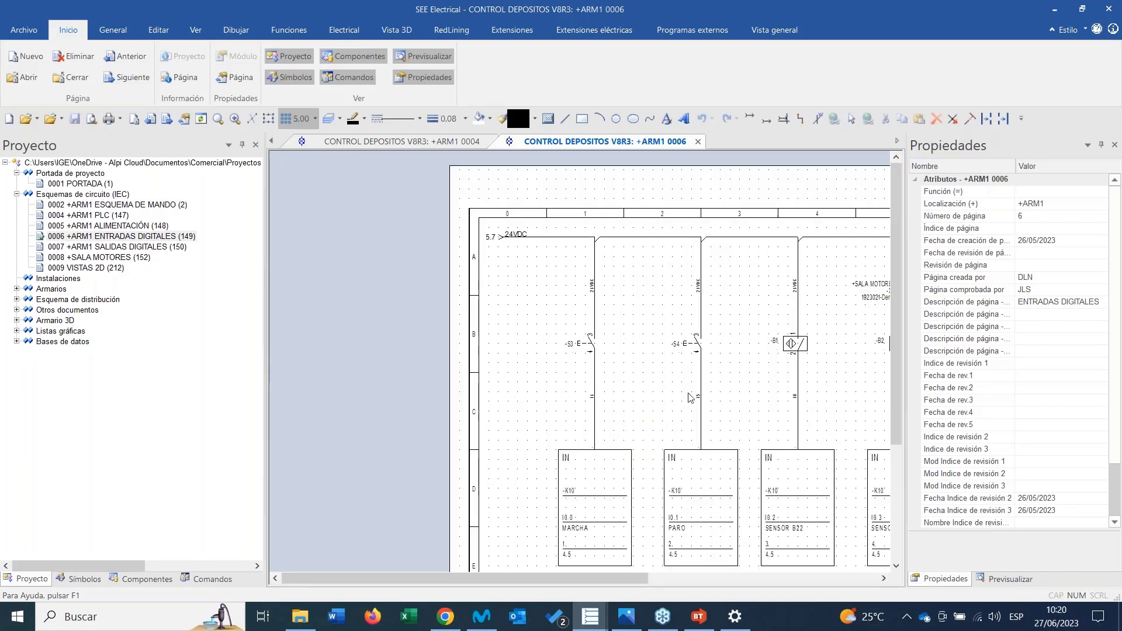
{"action": "left_click_drag", "start_coordinate": [612, 579], "coordinate": [791, 579]}
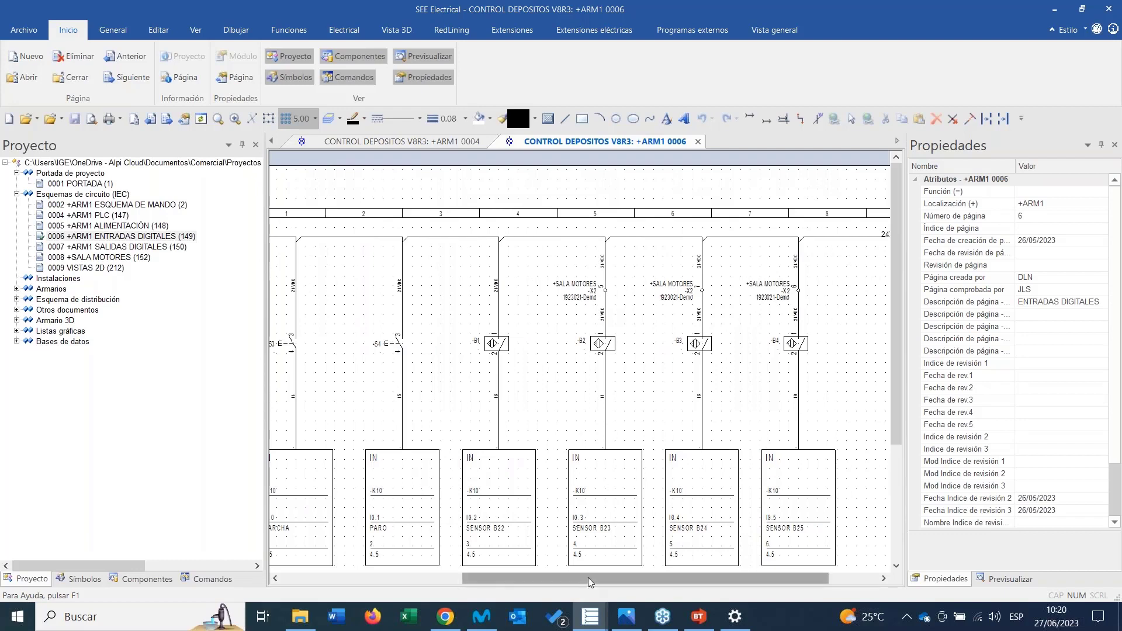
{"action": "left_click_drag", "start_coordinate": [592, 580], "coordinate": [488, 580]}
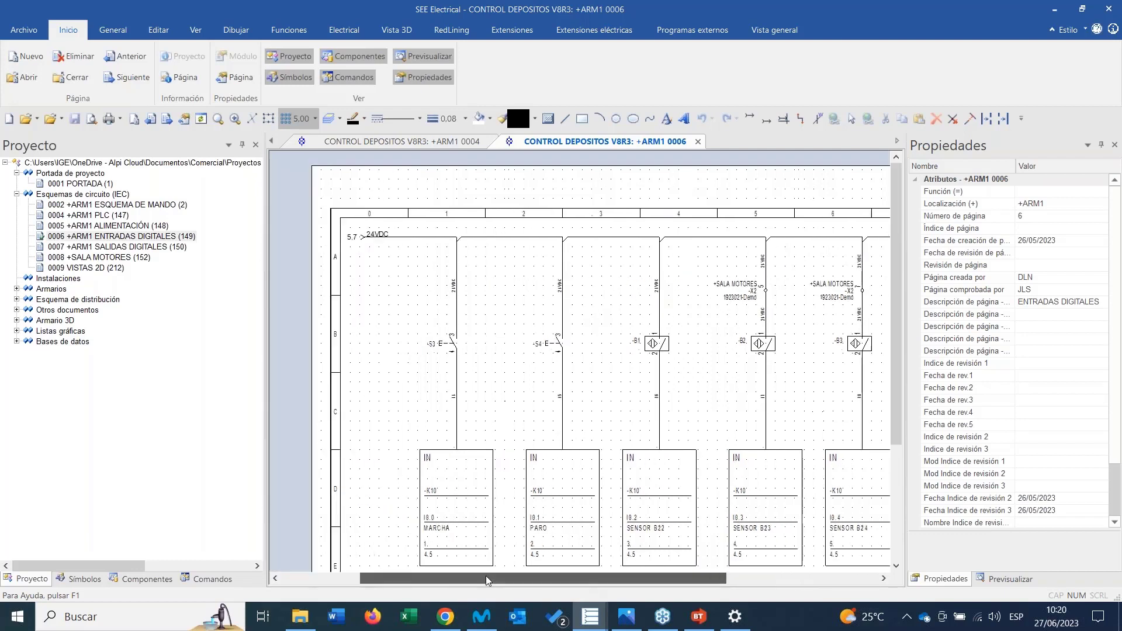
{"action": "double_click", "coordinate": [157, 247]}
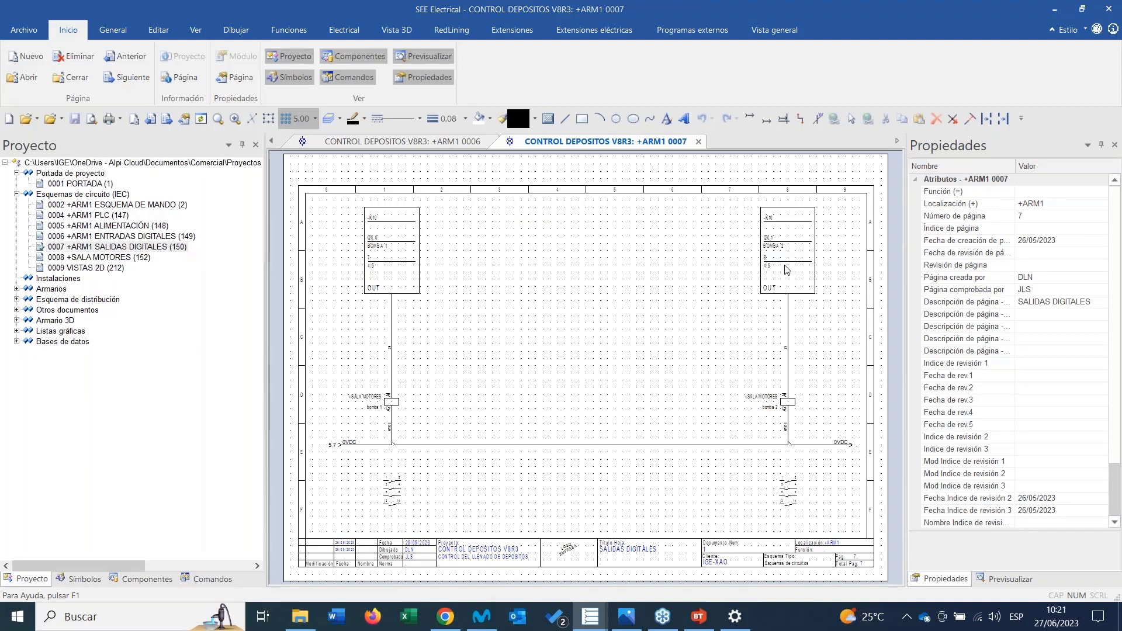
Open page 0004 ESQUEMA DISTRIBUCIÓN from the distribution diagrams and examine its single-line circuits and network data table.
{"action": "left_click", "coordinate": [17, 300]}
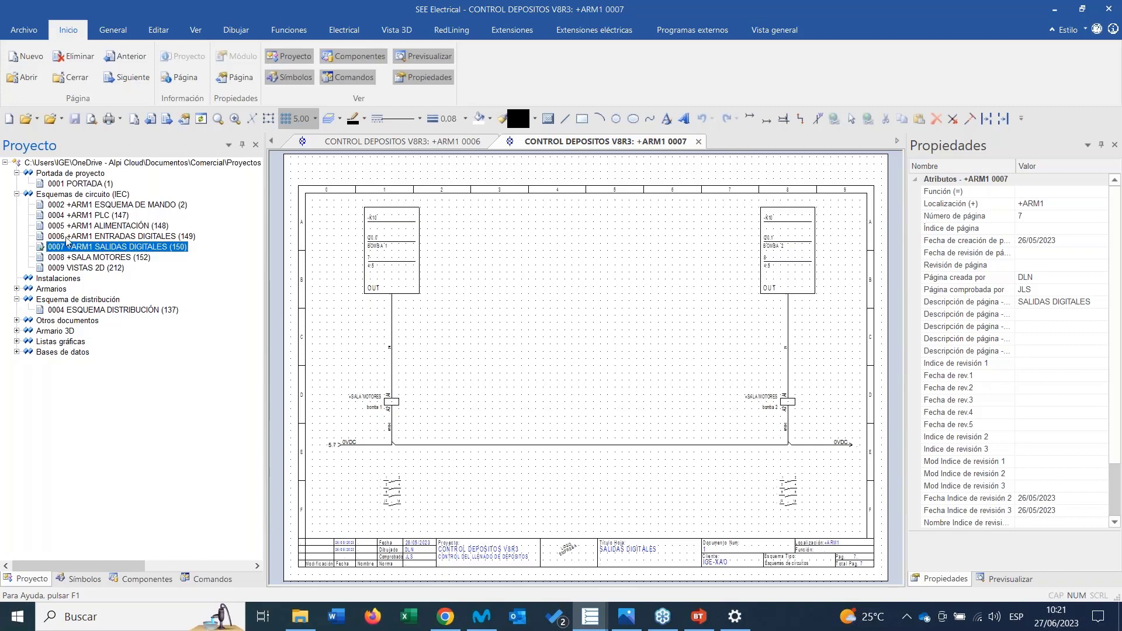
{"action": "double_click", "coordinate": [136, 310]}
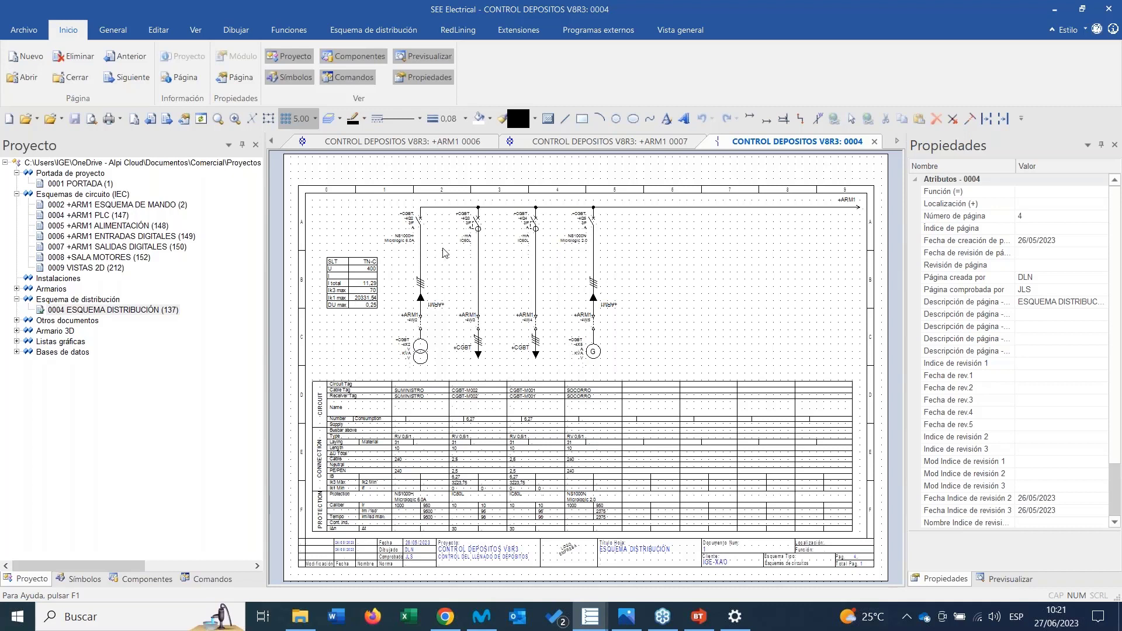
{"action": "scroll", "coordinate": [459, 243], "scroll_direction": "up", "scroll_amount": 1}
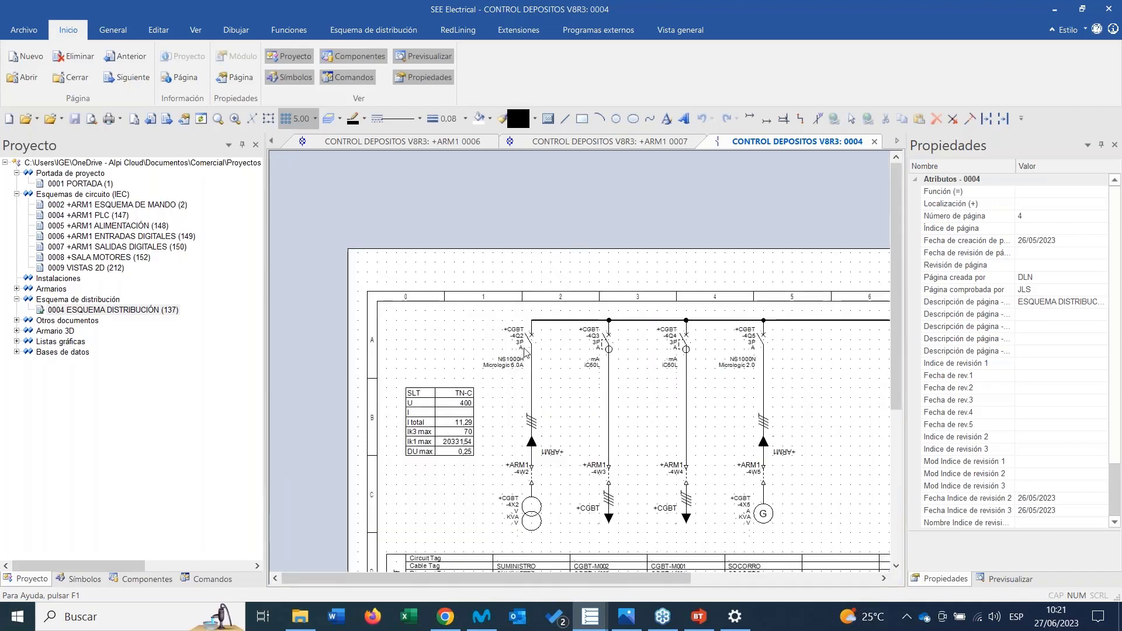
{"action": "scroll", "coordinate": [582, 366], "scroll_direction": "up", "scroll_amount": 1}
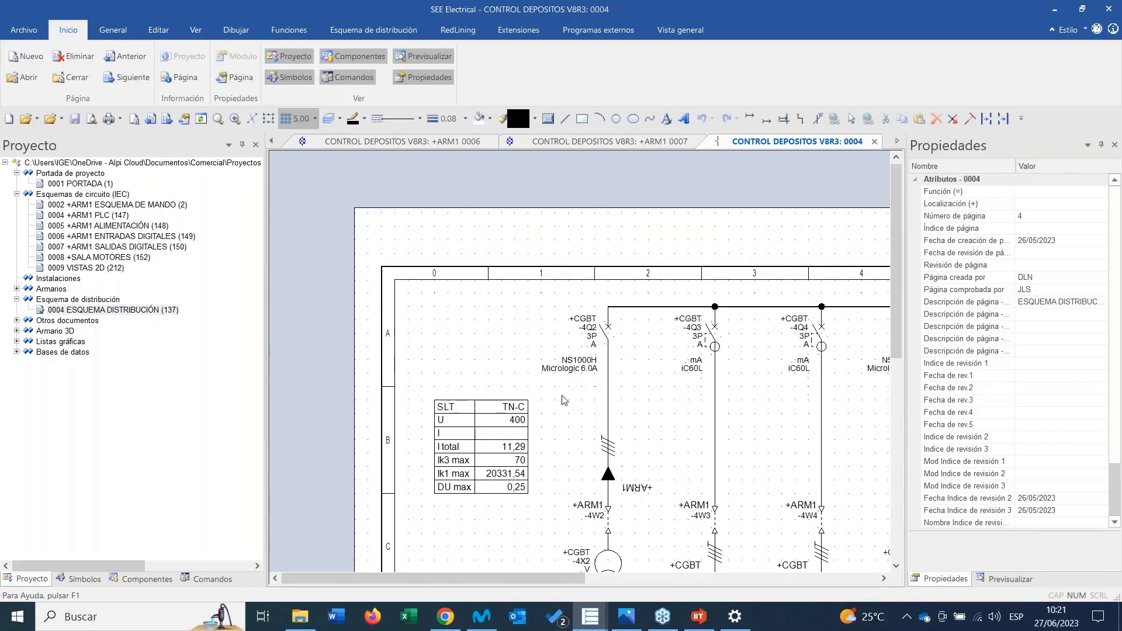
{"action": "scroll", "coordinate": [583, 367], "scroll_direction": "down", "scroll_amount": 1}
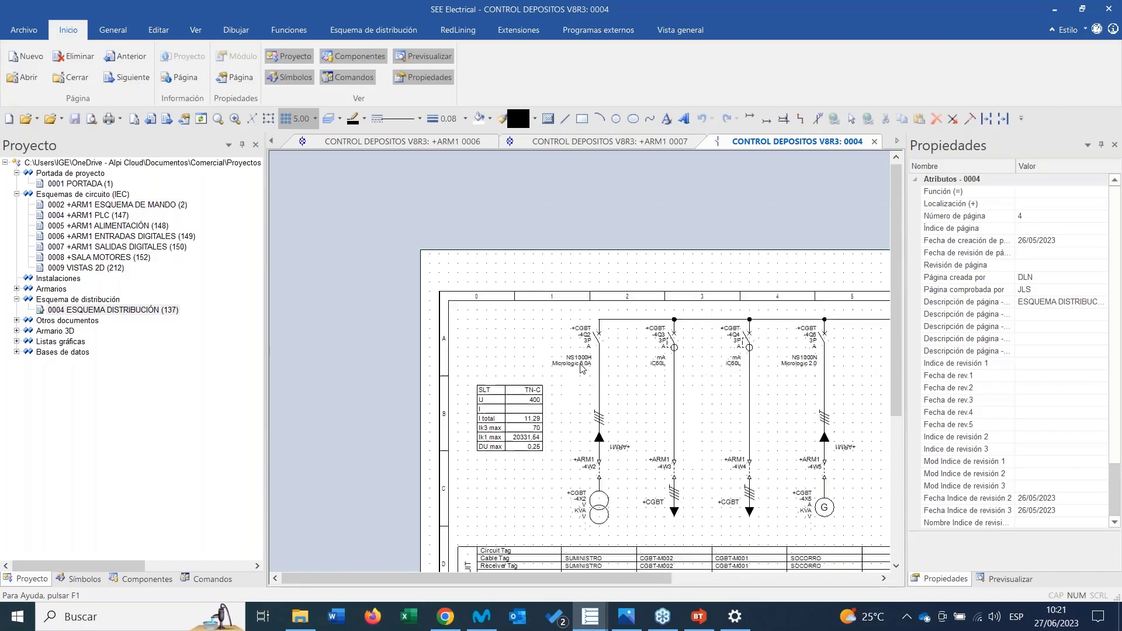
{"action": "scroll", "coordinate": [625, 387], "scroll_direction": "down", "scroll_amount": 1}
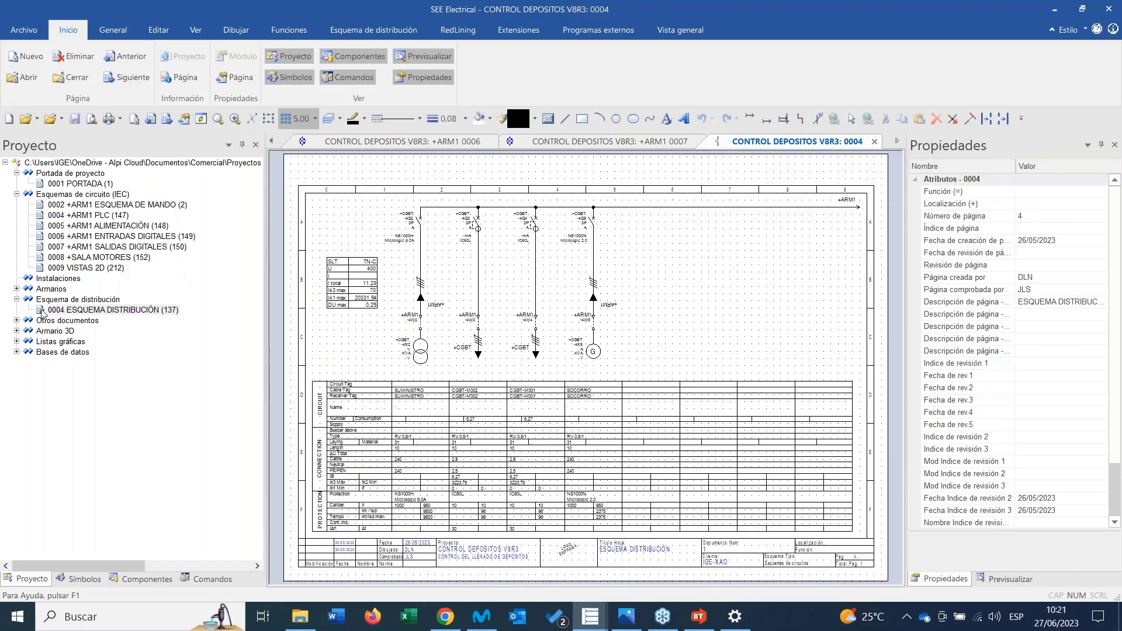
Open document 0006 from Otros documentos and look through the attached Caneco calculation report up to the cable protection coordination sheets.
{"action": "left_click", "coordinate": [17, 320]}
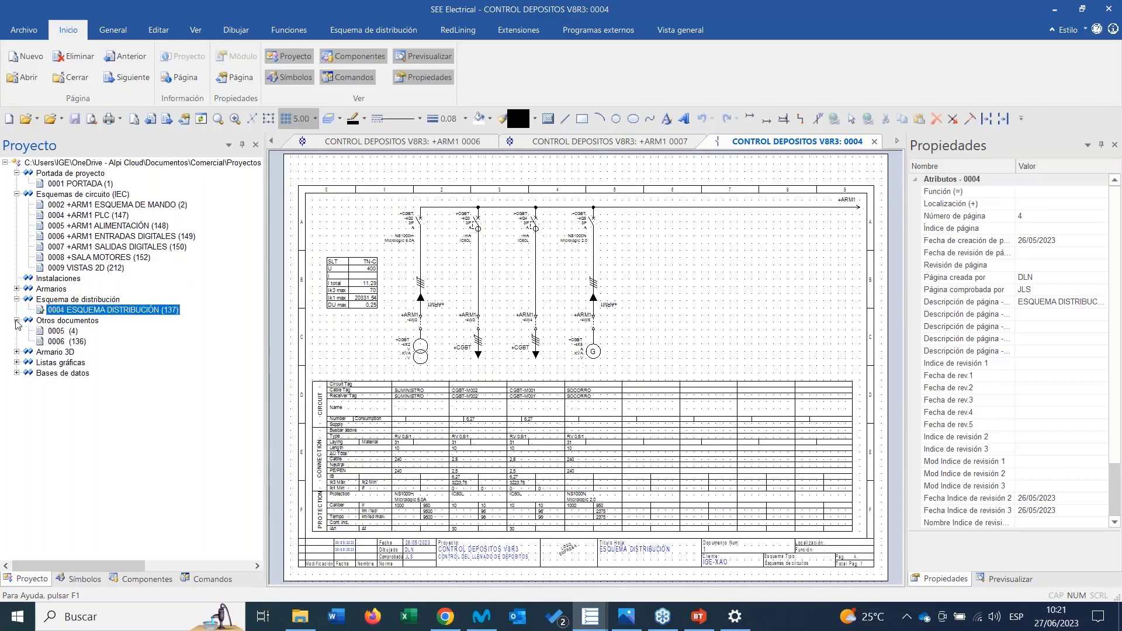
{"action": "double_click", "coordinate": [56, 343]}
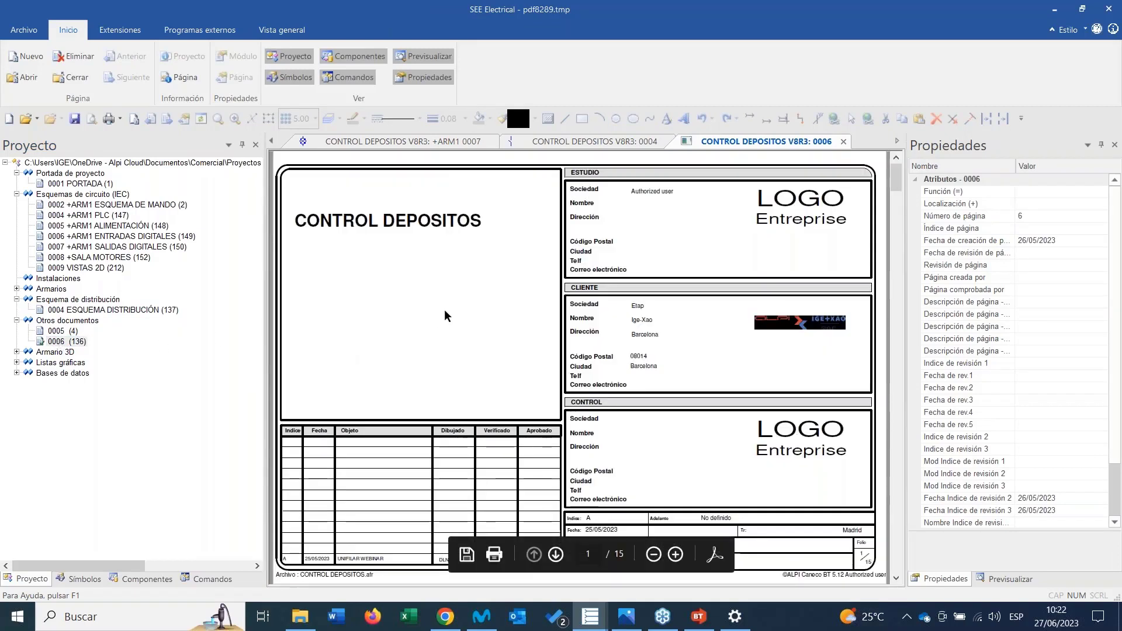
{"action": "scroll", "coordinate": [447, 313], "scroll_direction": "down", "scroll_amount": 5}
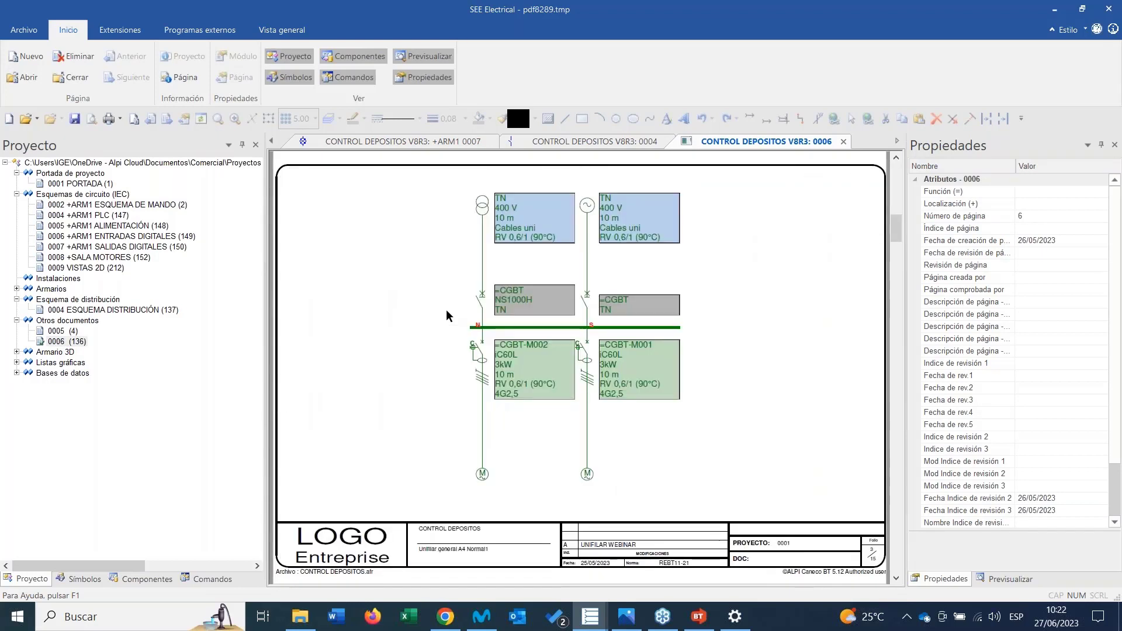
{"action": "scroll", "coordinate": [448, 307], "scroll_direction": "down", "scroll_amount": 10}
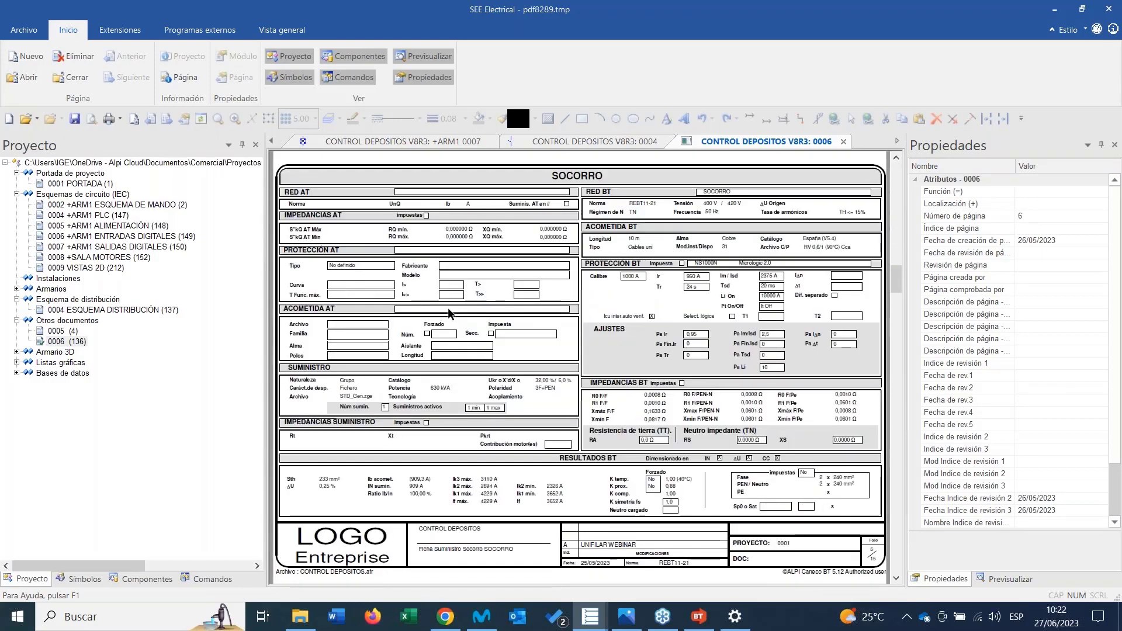
{"action": "scroll", "coordinate": [448, 307], "scroll_direction": "down", "scroll_amount": 10}
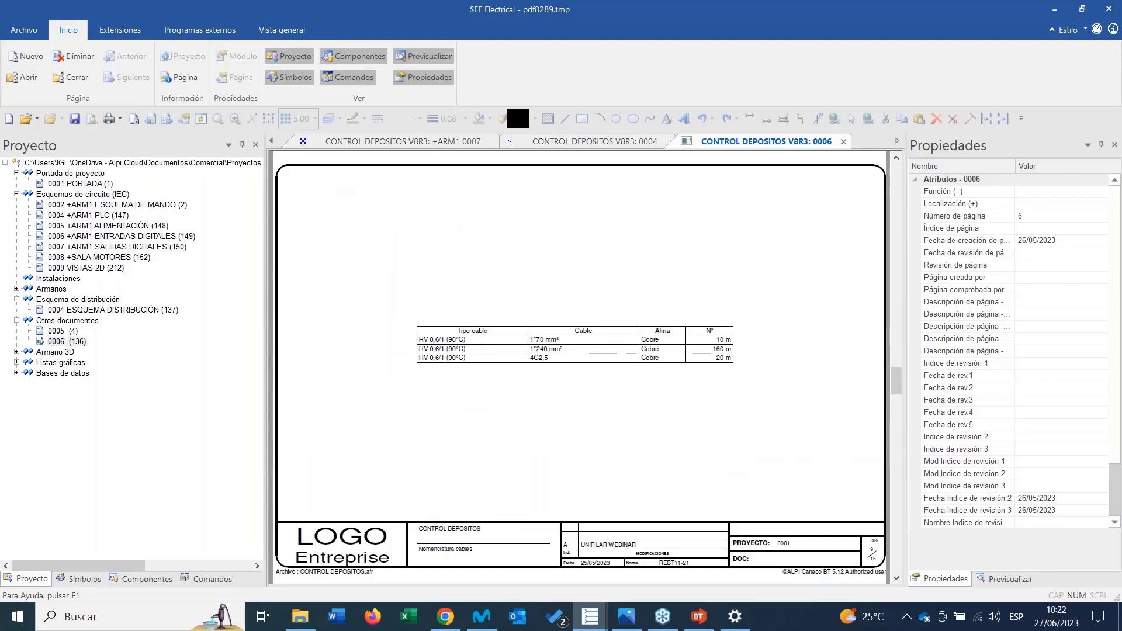
{"action": "scroll", "coordinate": [580, 342], "scroll_direction": "down", "scroll_amount": 5}
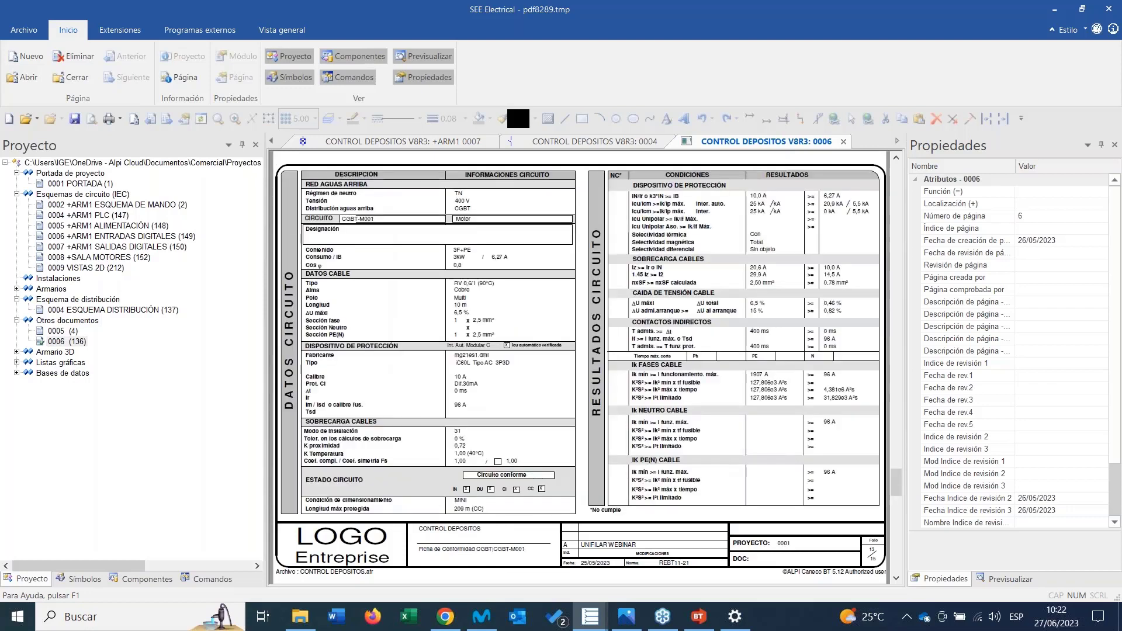
{"action": "scroll", "coordinate": [580, 341], "scroll_direction": "down", "scroll_amount": 3}
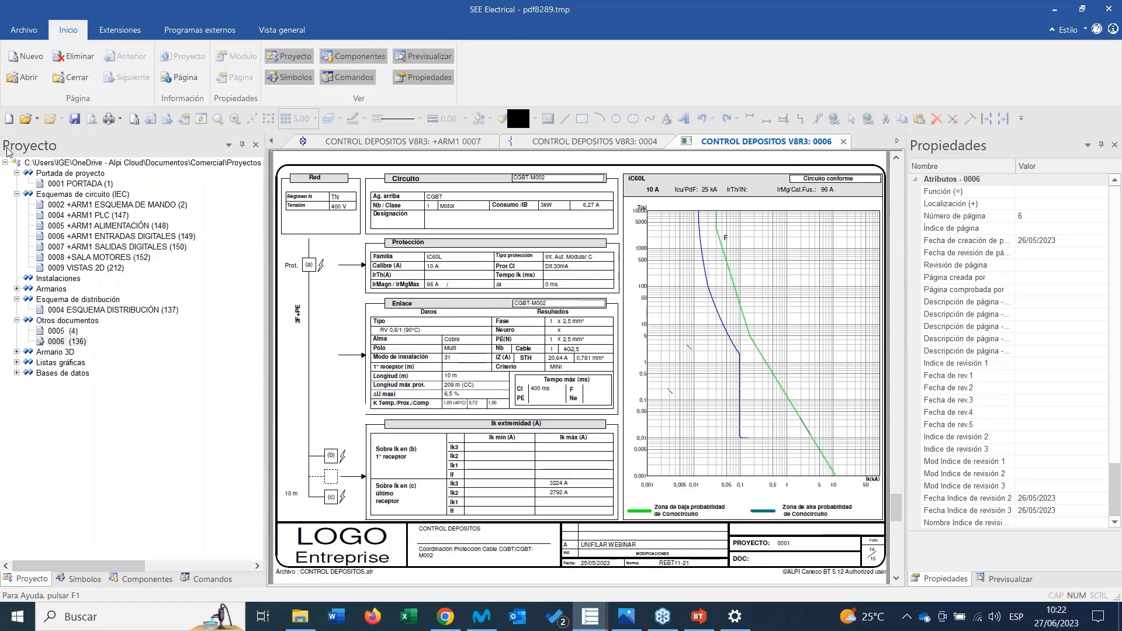
{"action": "left_click", "coordinate": [25, 120]}
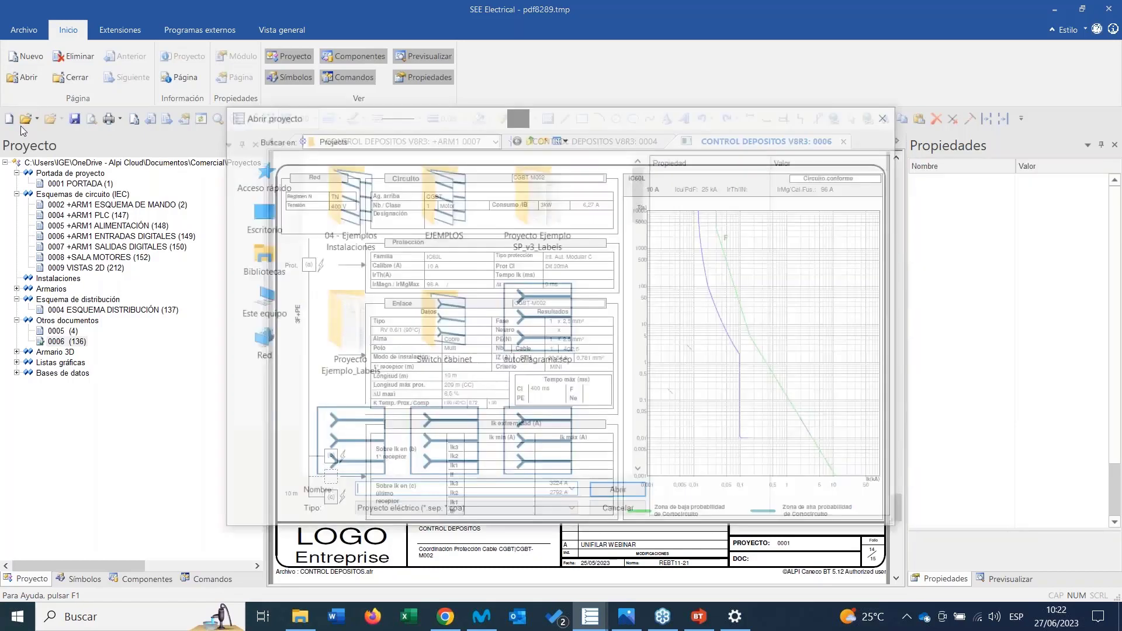
{"action": "scroll", "coordinate": [561, 363], "scroll_direction": "down", "scroll_amount": 2}
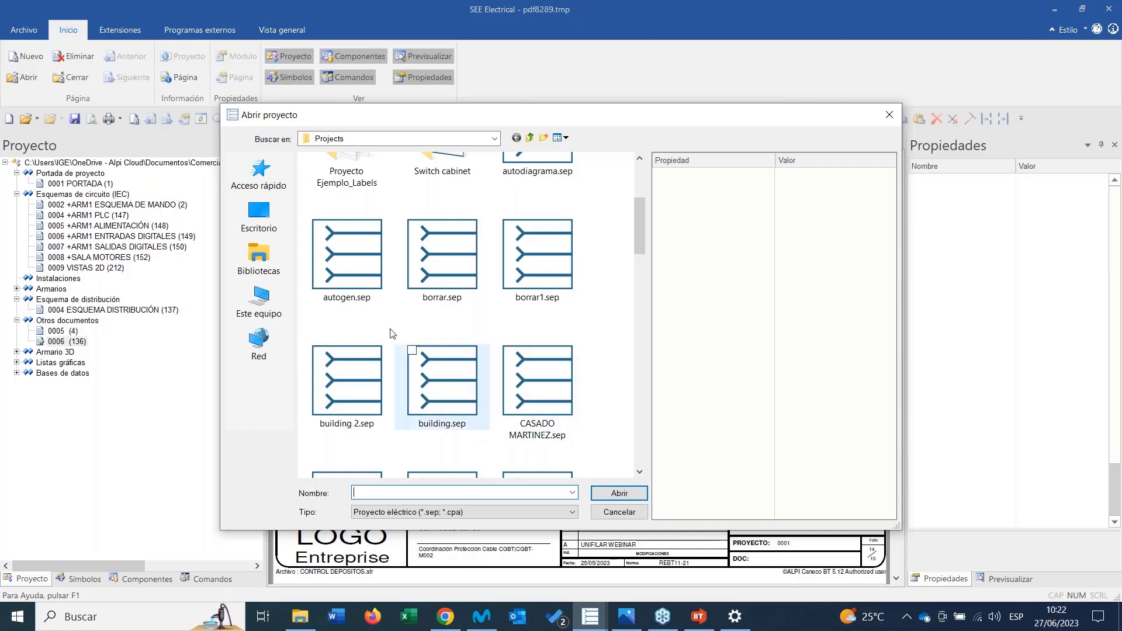
{"action": "left_click", "coordinate": [495, 140]}
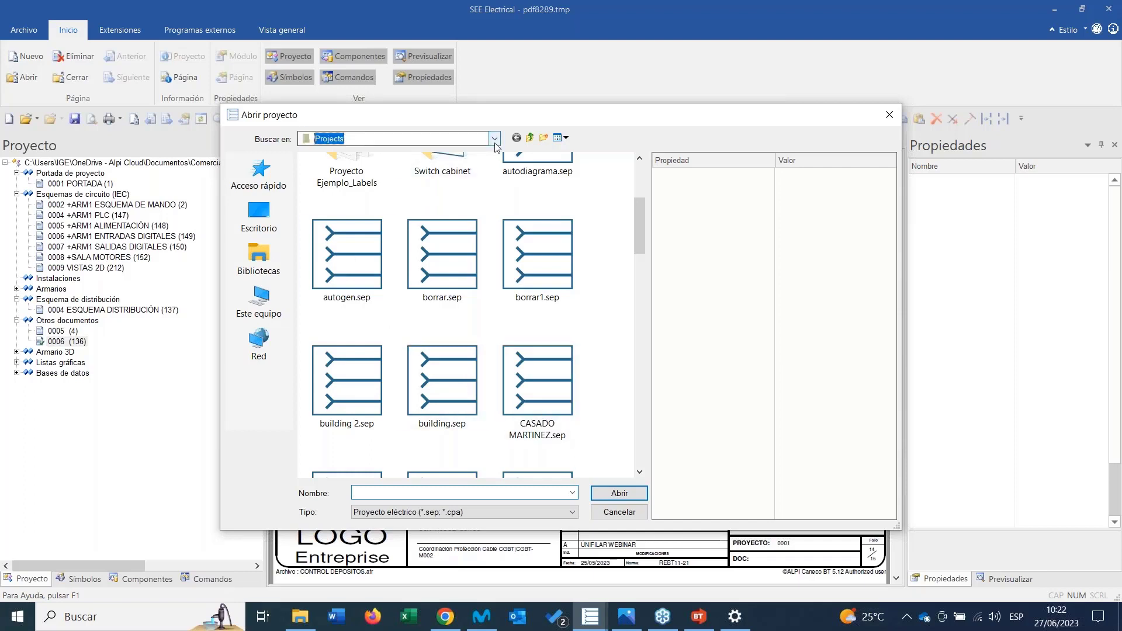
{"action": "left_click", "coordinate": [494, 139]}
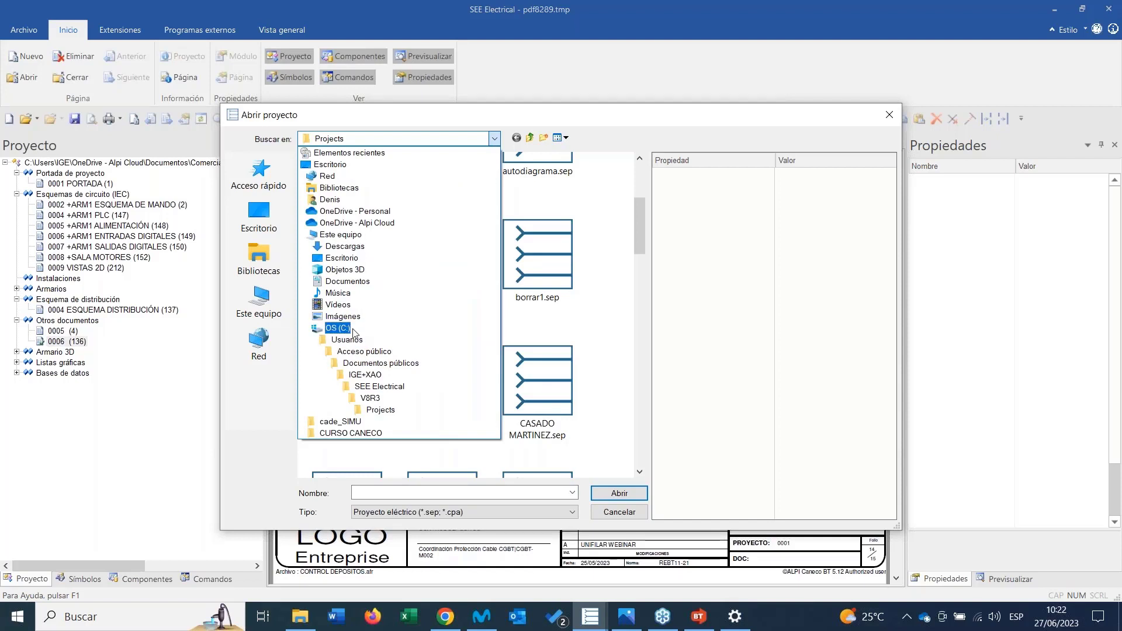
{"action": "left_click", "coordinate": [380, 410]}
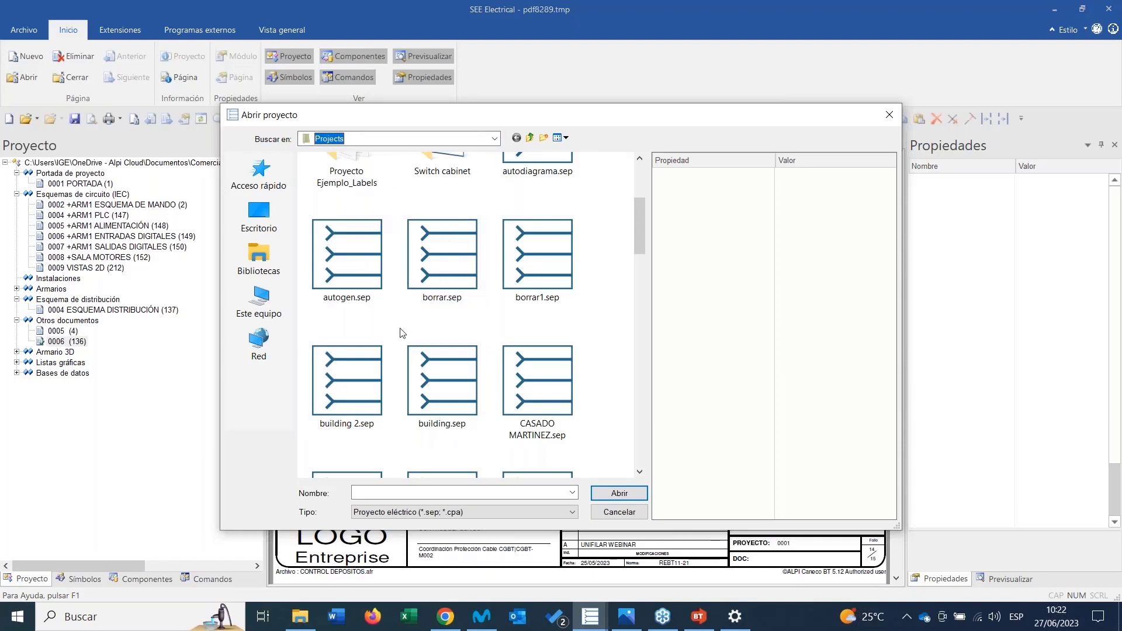
{"action": "left_click", "coordinate": [620, 513]}
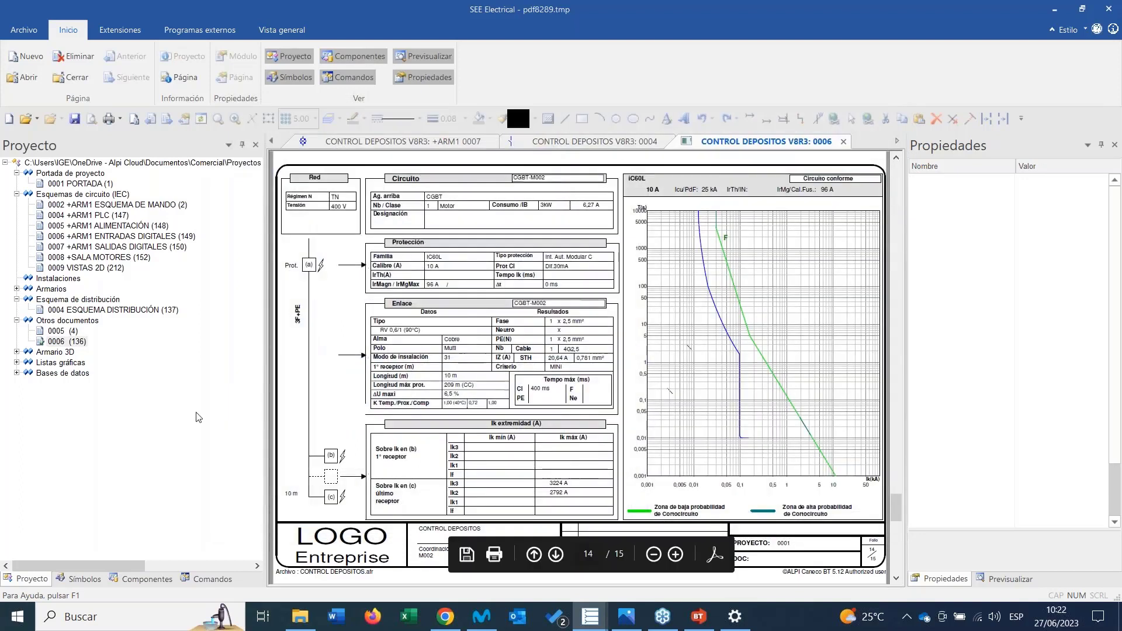
Open page 0001 of Documentos under Listas gráficas and review the document types, descriptions and revision dates in the document list.
{"action": "left_click", "coordinate": [17, 363]}
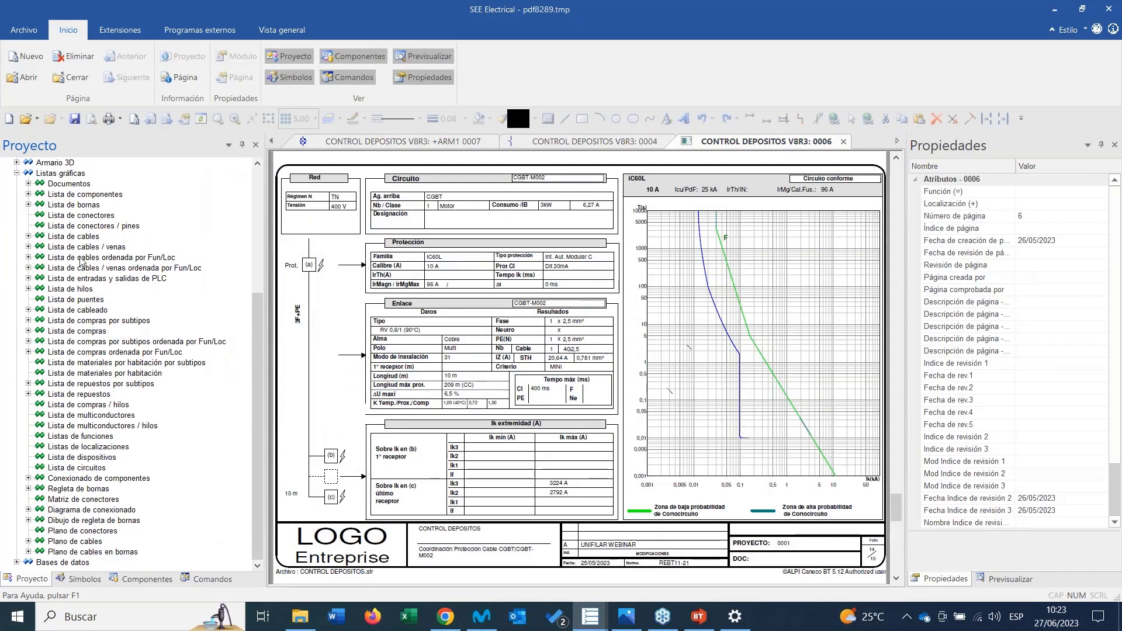
{"action": "scroll", "coordinate": [82, 261], "scroll_direction": "up", "scroll_amount": 1}
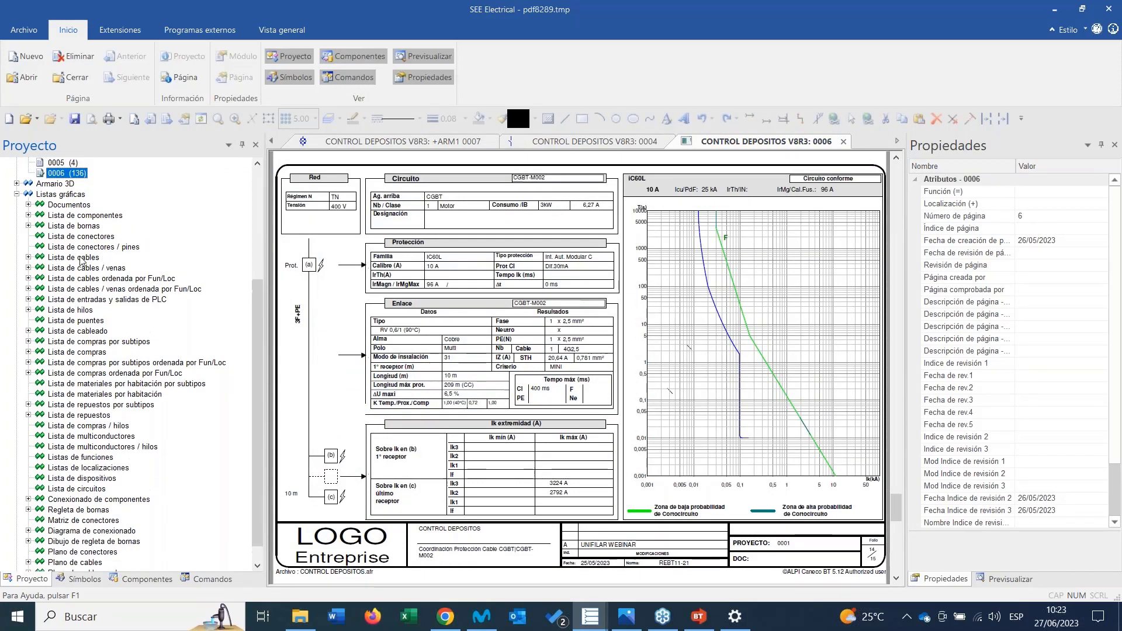
{"action": "double_click", "coordinate": [69, 205]}
{"action": "double_click", "coordinate": [82, 216]}
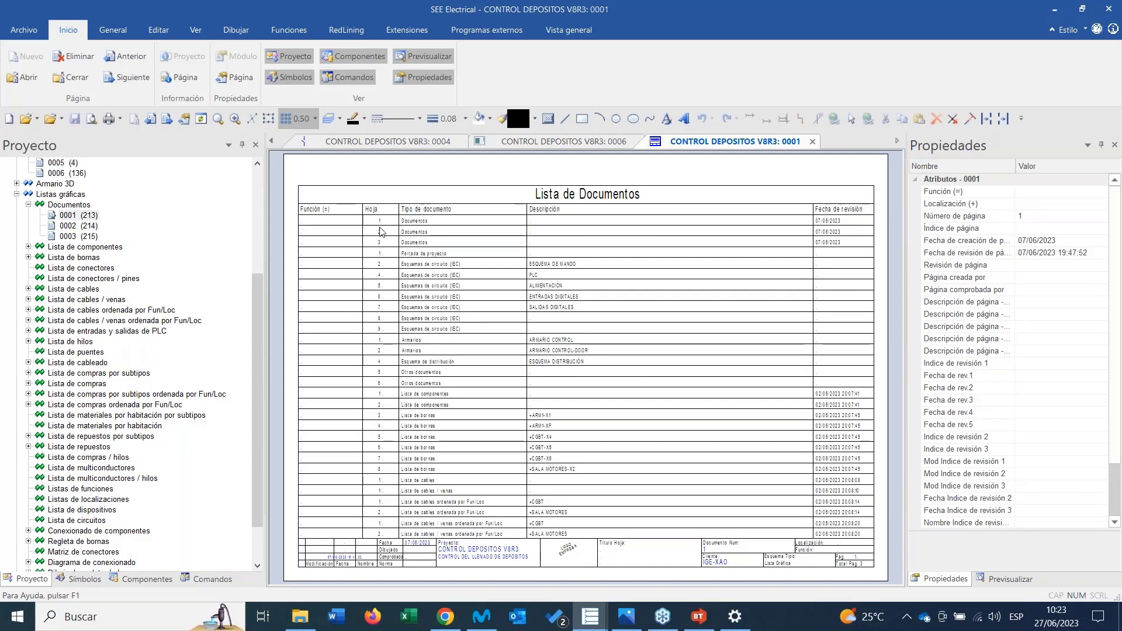
{"action": "scroll", "coordinate": [597, 360], "scroll_direction": "up", "scroll_amount": 2}
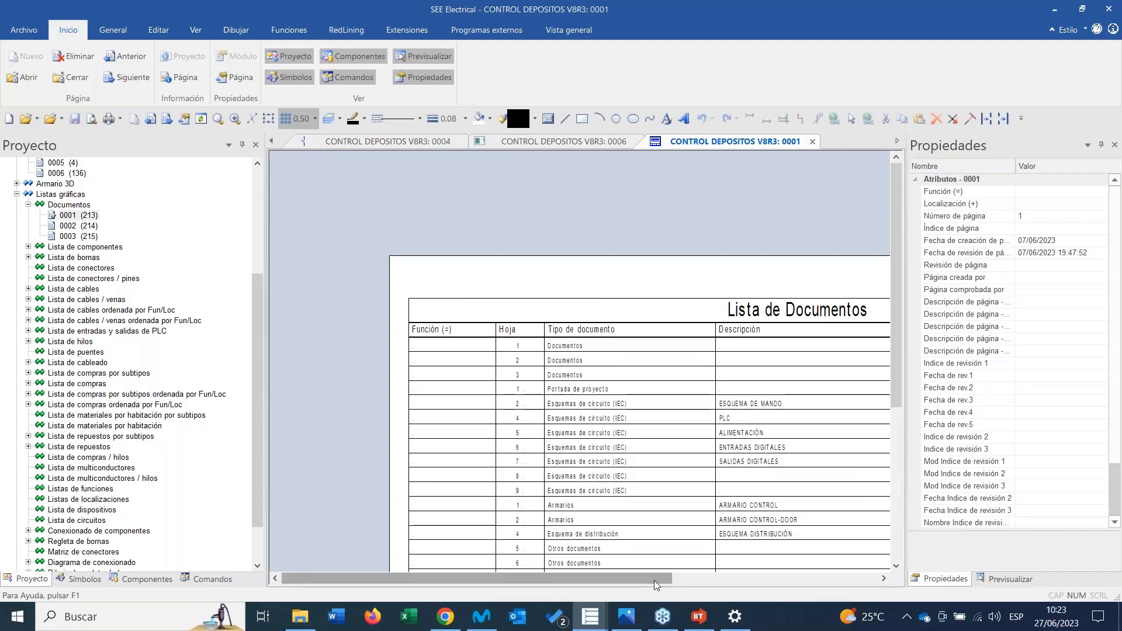
{"action": "left_click_drag", "start_coordinate": [654, 581], "coordinate": [859, 575]}
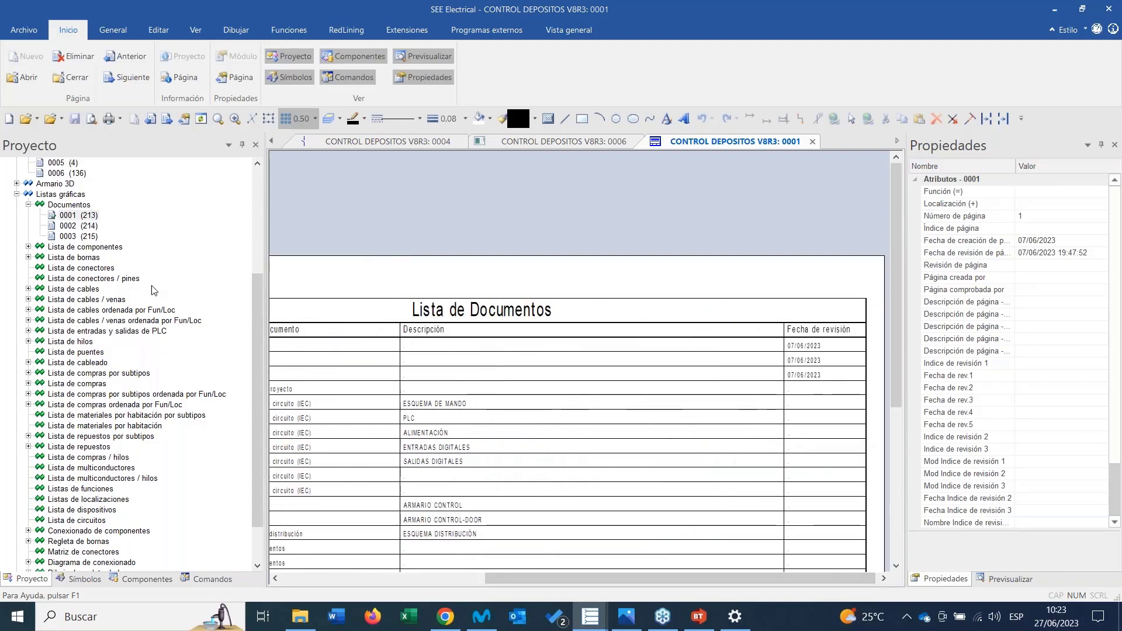
Open page 0002 of Lista de componentes and examine its location, product, type, manufacturer, sheet and cell columns.
{"action": "double_click", "coordinate": [111, 248]}
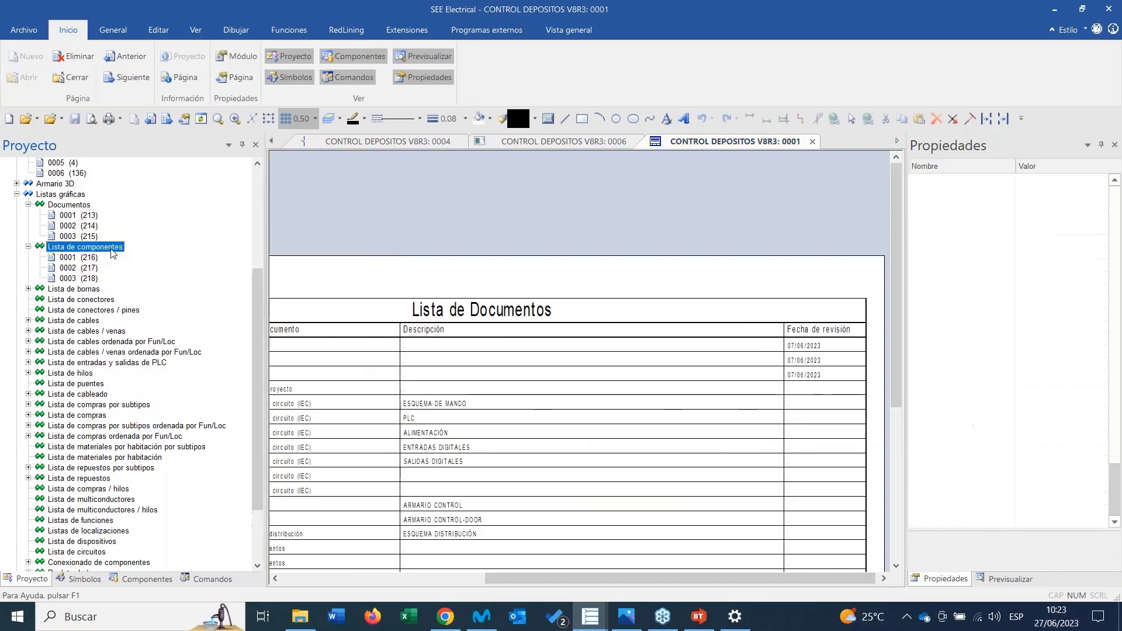
{"action": "double_click", "coordinate": [73, 269]}
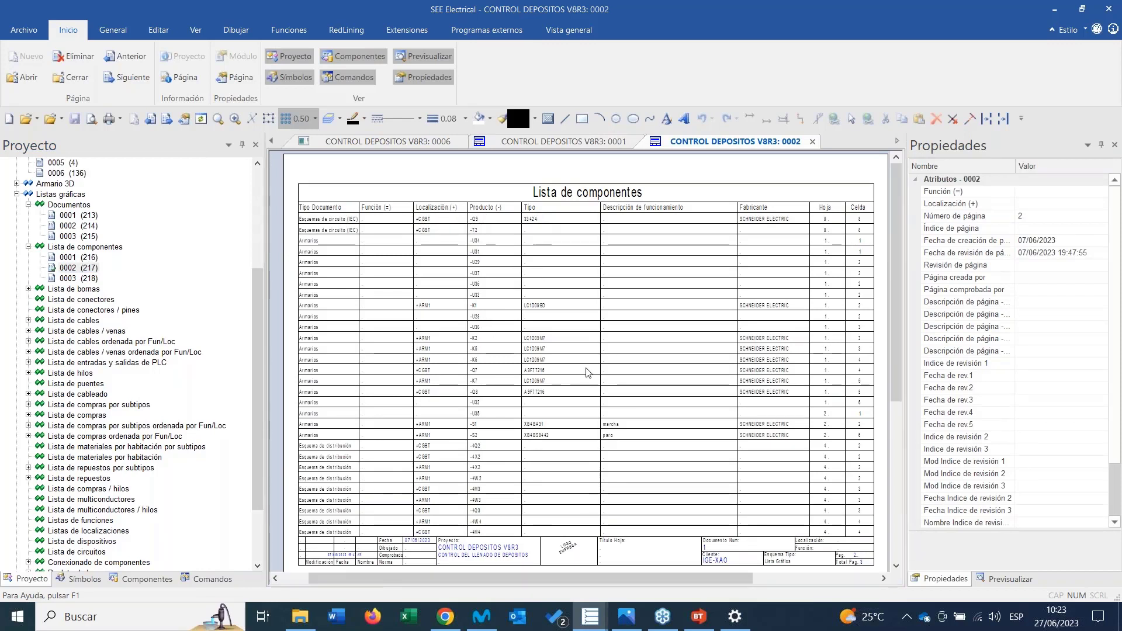
{"action": "scroll", "coordinate": [538, 224], "scroll_direction": "up", "scroll_amount": 2}
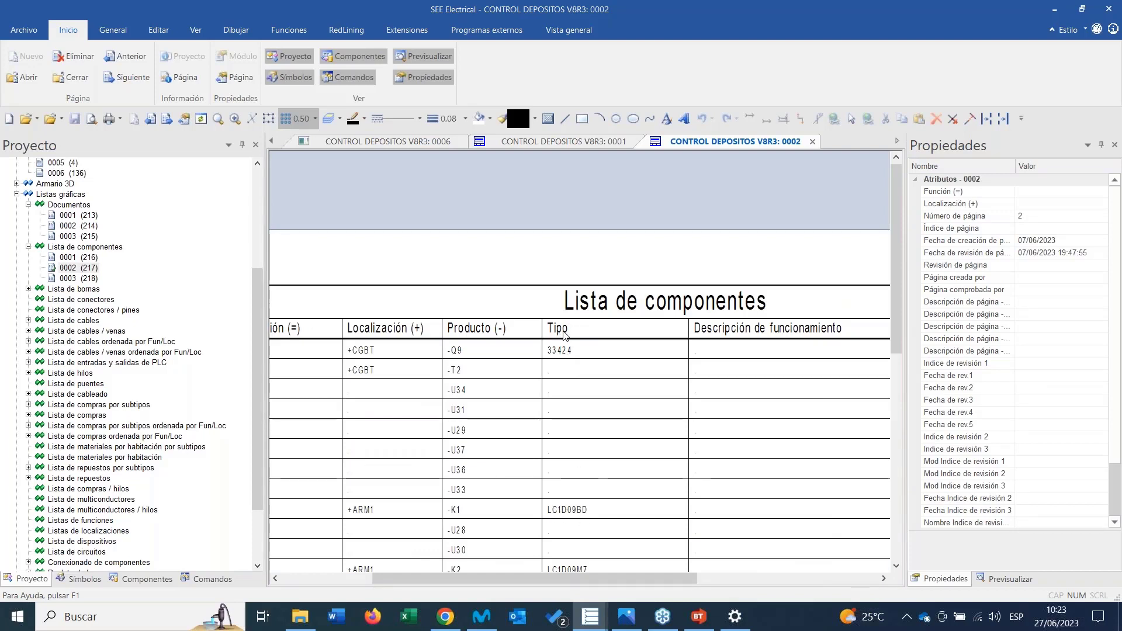
{"action": "scroll", "coordinate": [563, 517], "scroll_direction": "down", "scroll_amount": 3}
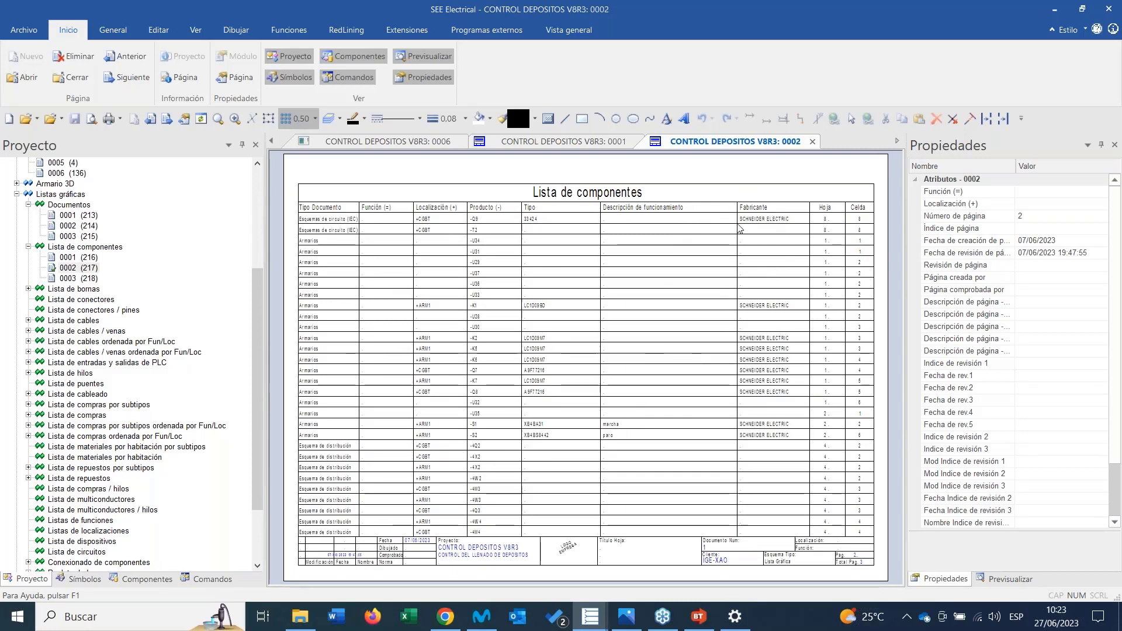
{"action": "scroll", "coordinate": [587, 371], "scroll_direction": "up", "scroll_amount": 2}
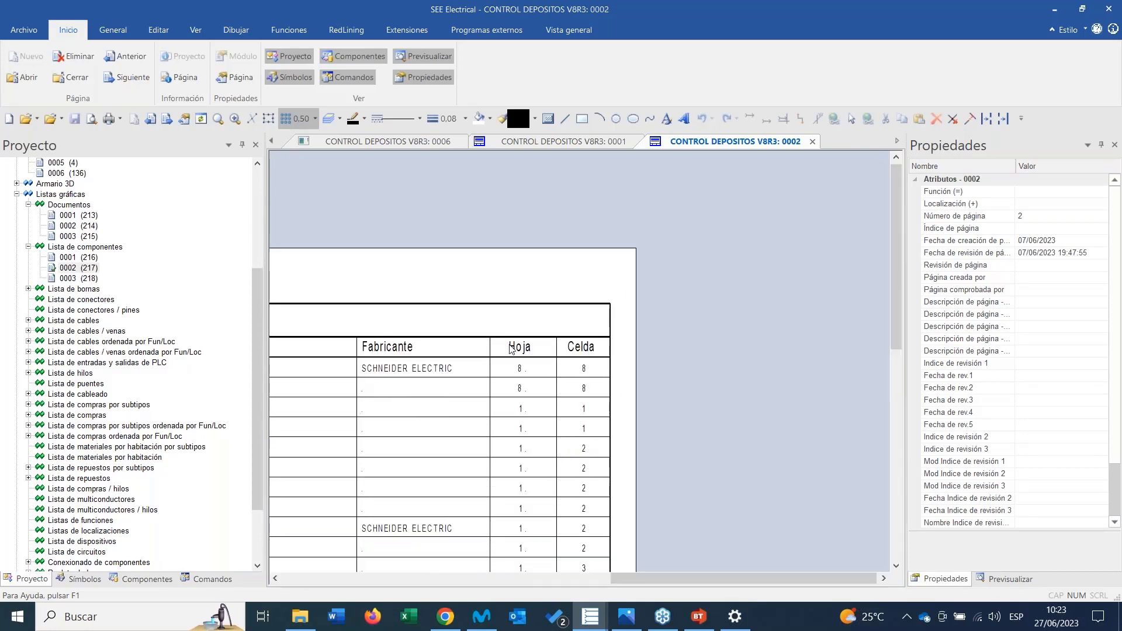
Open the +ARM1-X1 terminal strip page 0004 from Lista de bornas and examine its origins, destinations and page references.
{"action": "double_click", "coordinate": [72, 288]}
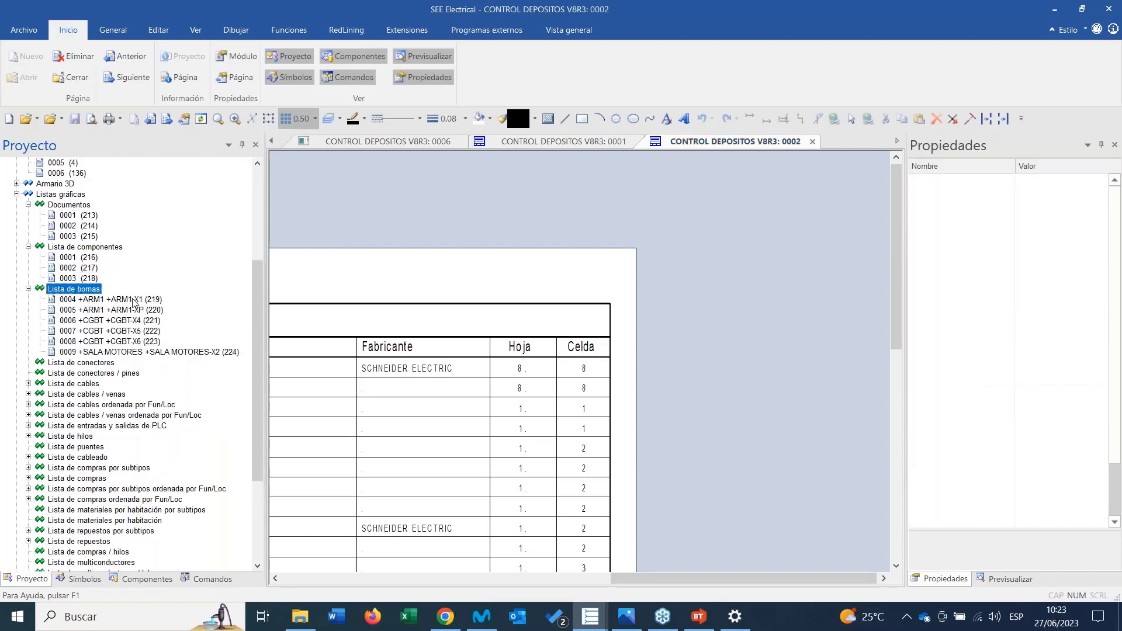
{"action": "double_click", "coordinate": [132, 300]}
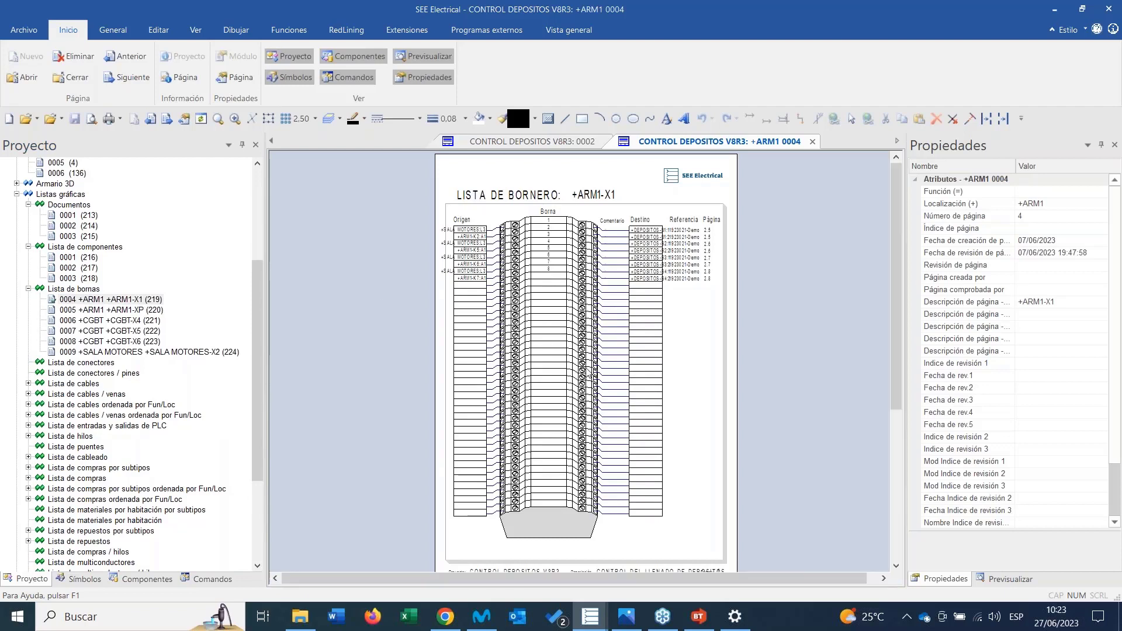
{"action": "scroll", "coordinate": [584, 365], "scroll_direction": "up", "scroll_amount": 3}
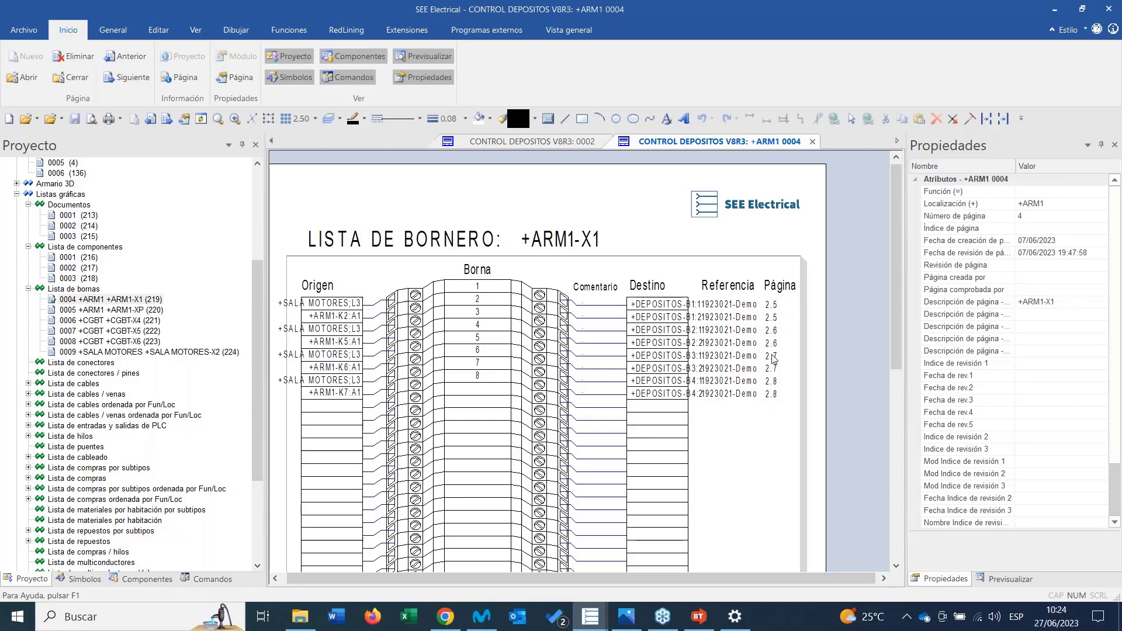
Open page 0001 of Lista de cables and review each cable's description, type and its De and Hasta connection points.
{"action": "double_click", "coordinate": [88, 384]}
{"action": "double_click", "coordinate": [82, 394]}
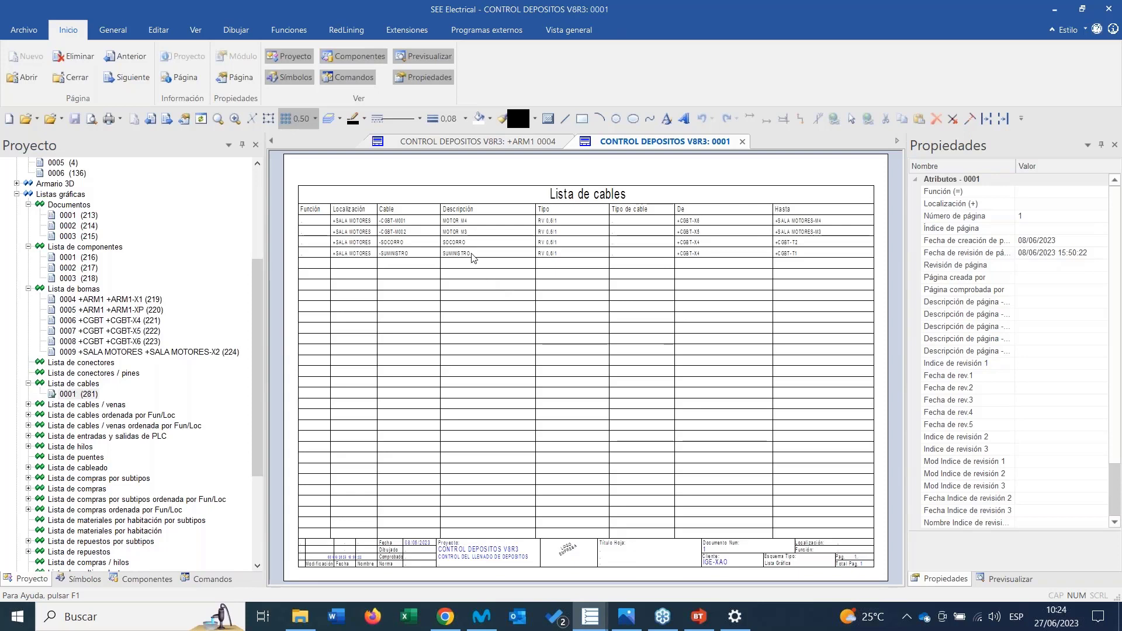
{"action": "scroll", "coordinate": [589, 372], "scroll_direction": "up", "scroll_amount": 1}
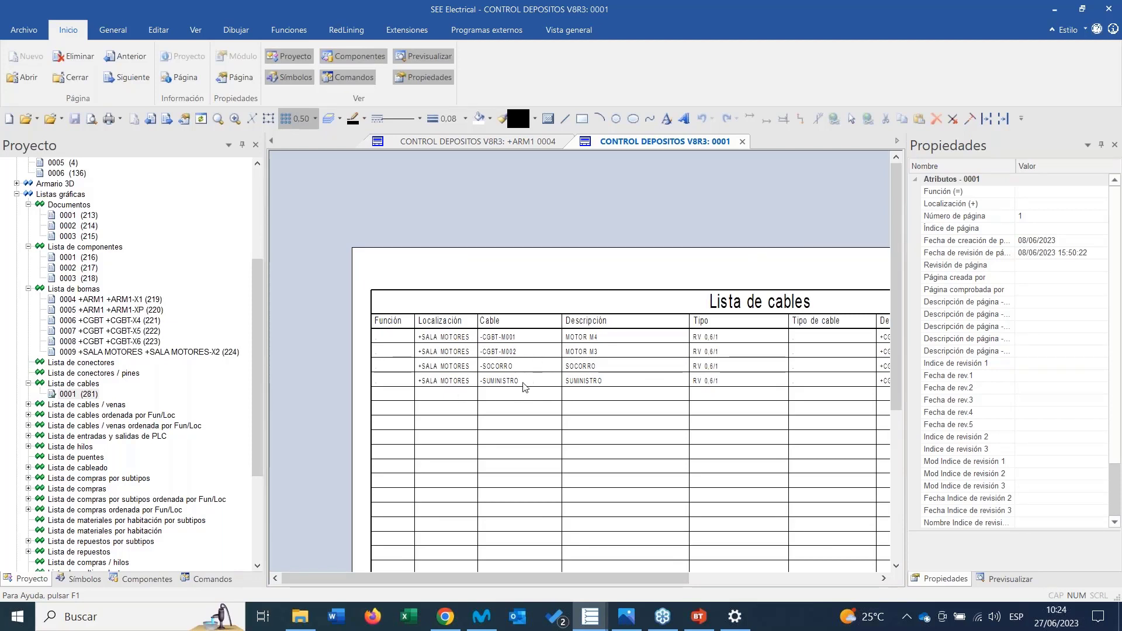
{"action": "left_click_drag", "start_coordinate": [605, 577], "coordinate": [731, 581]}
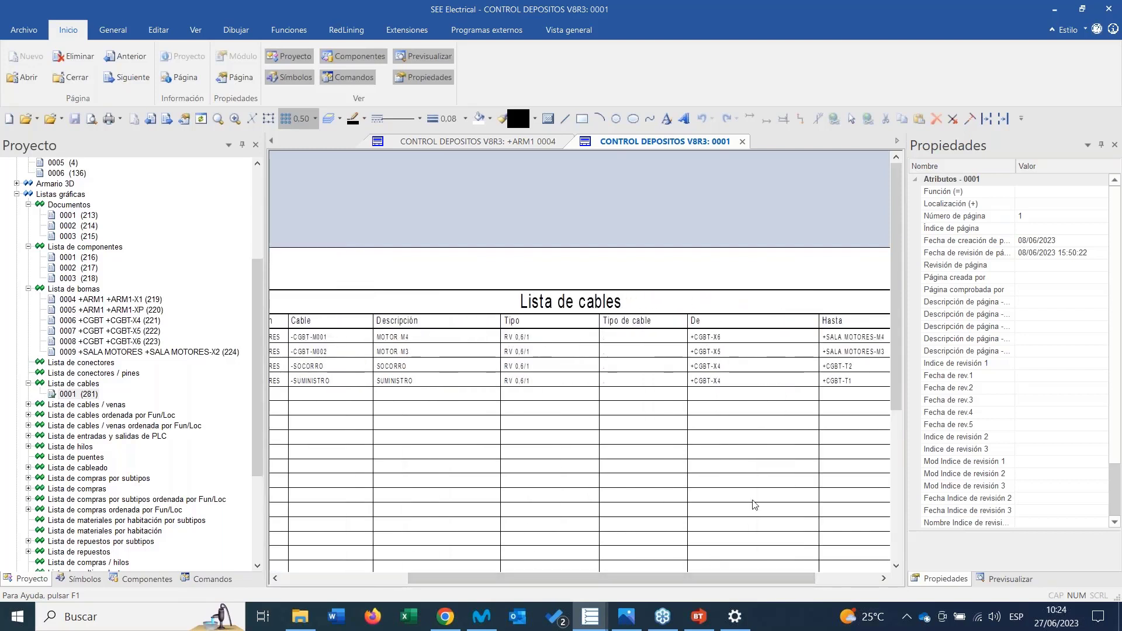
{"action": "left_click_drag", "start_coordinate": [760, 579], "coordinate": [824, 579]}
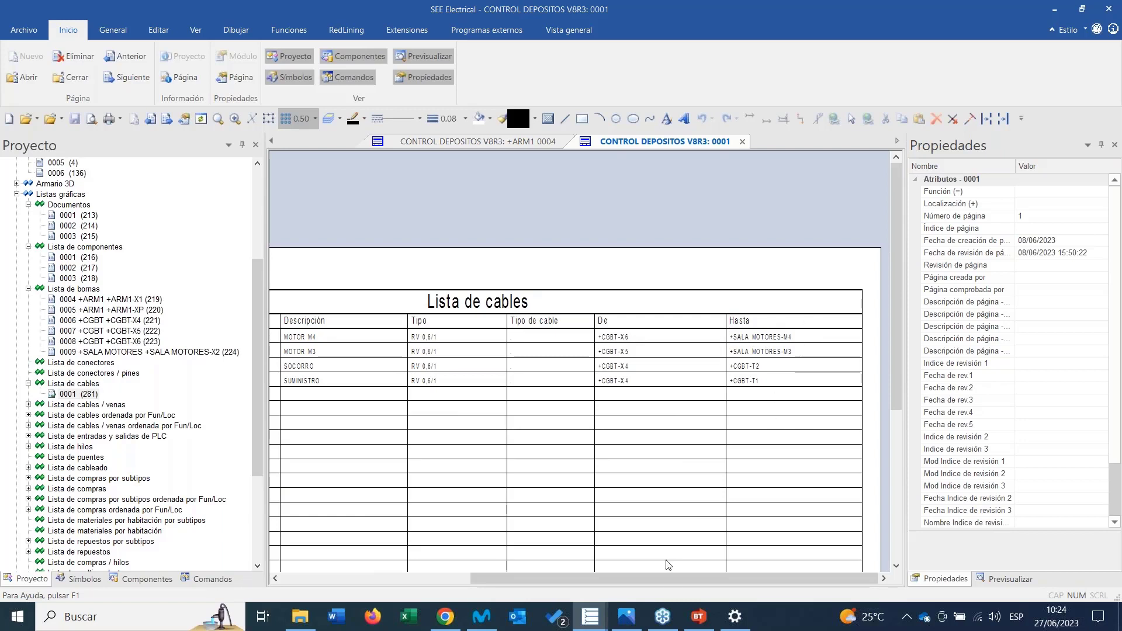
{"action": "left_click_drag", "start_coordinate": [671, 576], "coordinate": [417, 571]}
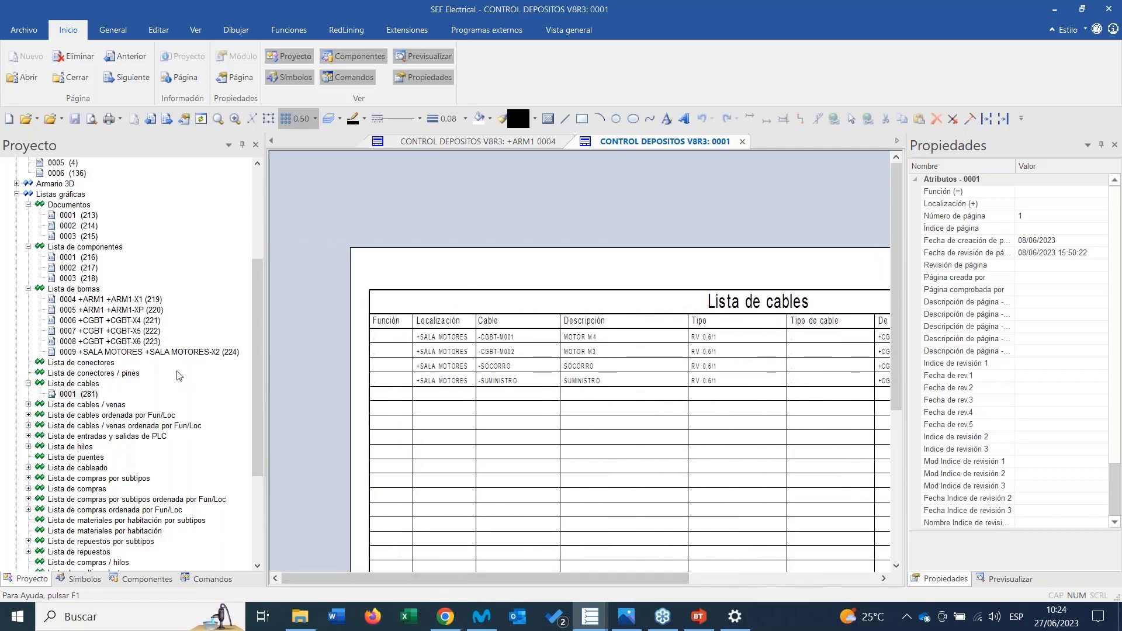
Open page 0001 of Lista de cables / venas and examine the cores' sections, colours, connections and sheet references.
{"action": "double_click", "coordinate": [146, 405]}
{"action": "double_click", "coordinate": [79, 415]}
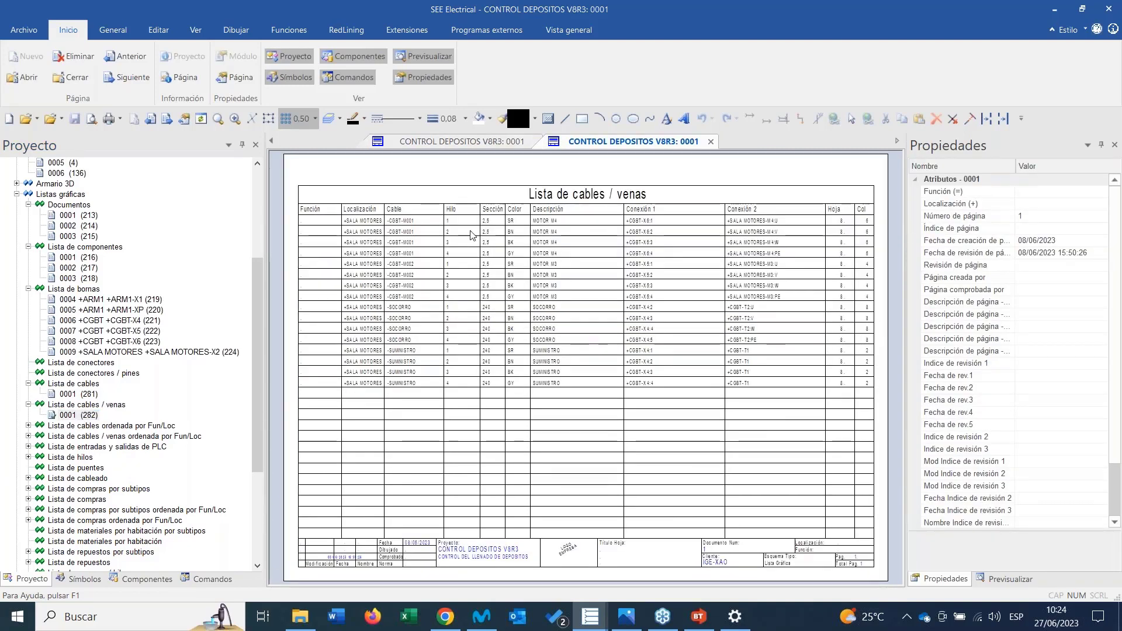
{"action": "scroll", "coordinate": [587, 371], "scroll_direction": "up", "scroll_amount": 3}
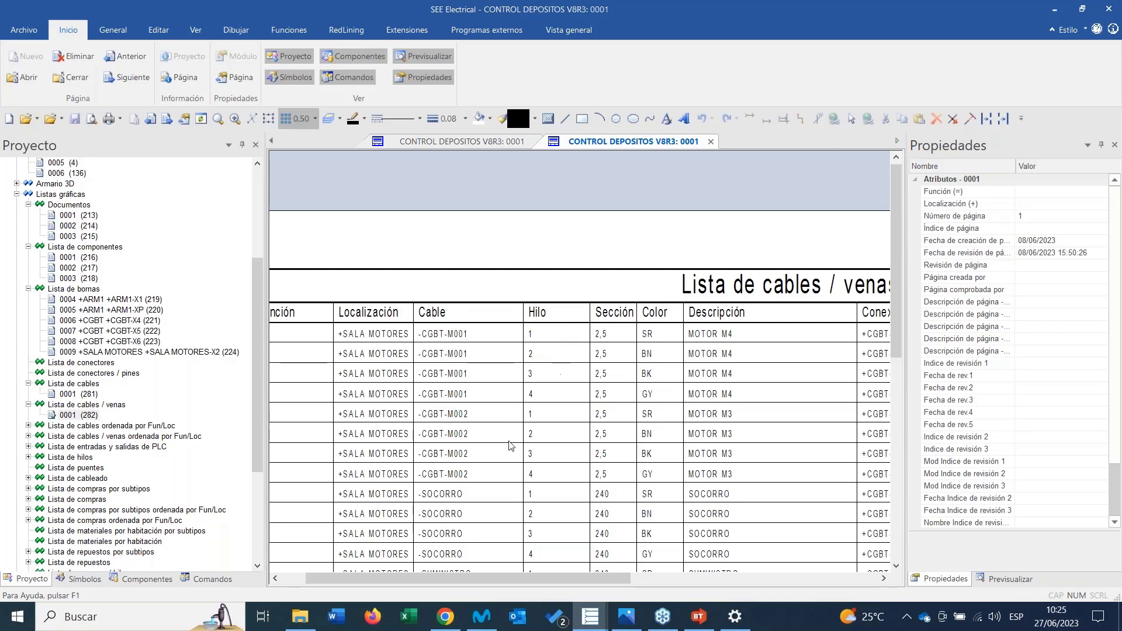
{"action": "left_click_drag", "start_coordinate": [552, 581], "coordinate": [847, 583]}
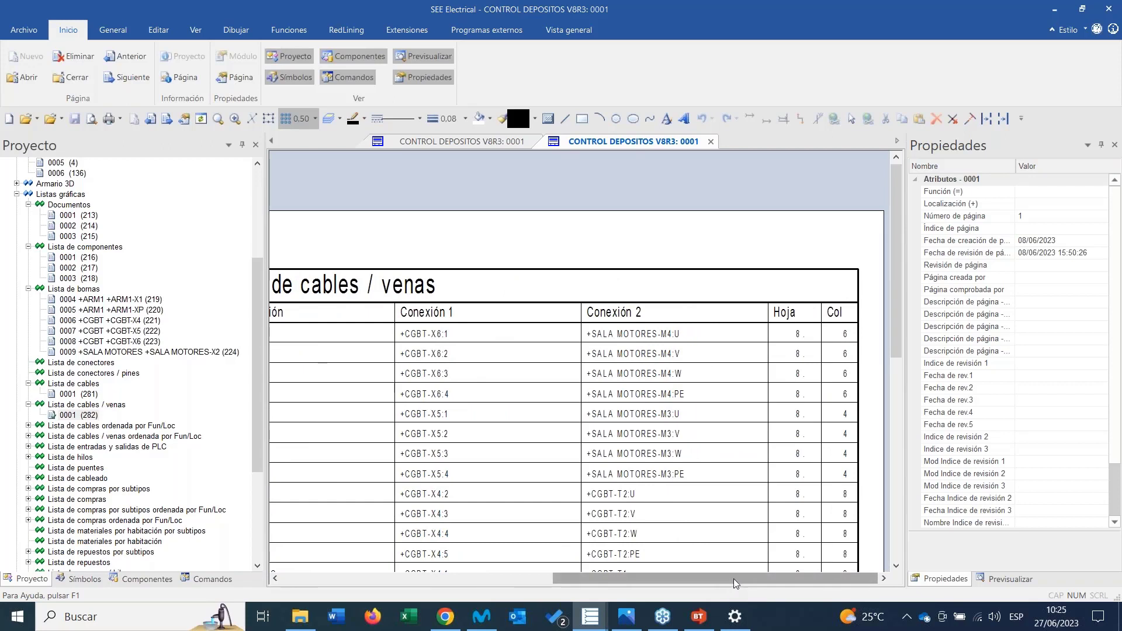
{"action": "left_click_drag", "start_coordinate": [734, 579], "coordinate": [506, 579]}
Open page 0001 of Lista de entradas y salidas de PLC and review the I/O addresses, connections, comments and sheet references.
{"action": "scroll", "coordinate": [187, 357], "scroll_direction": "down", "scroll_amount": 1}
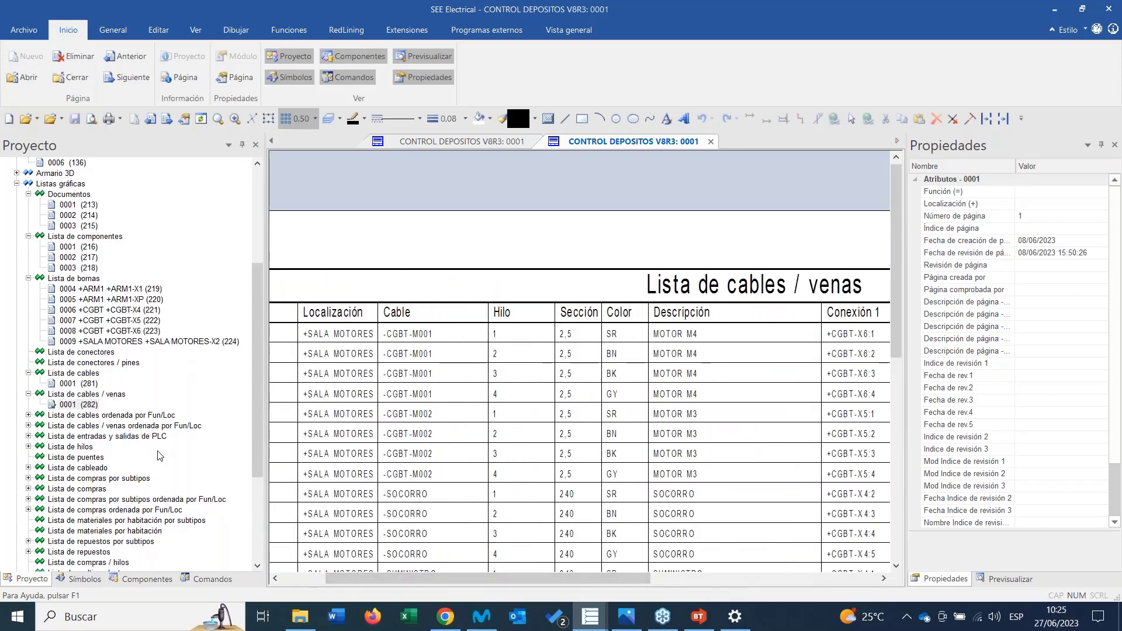
{"action": "double_click", "coordinate": [155, 437]}
{"action": "double_click", "coordinate": [82, 447]}
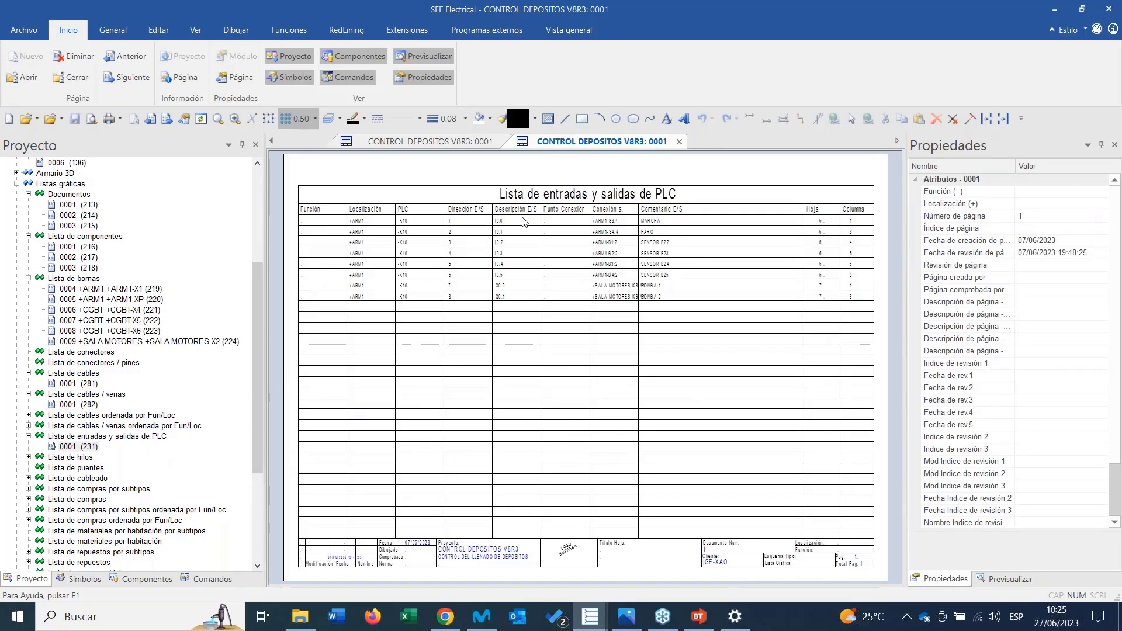
{"action": "scroll", "coordinate": [587, 372], "scroll_direction": "up", "scroll_amount": 1}
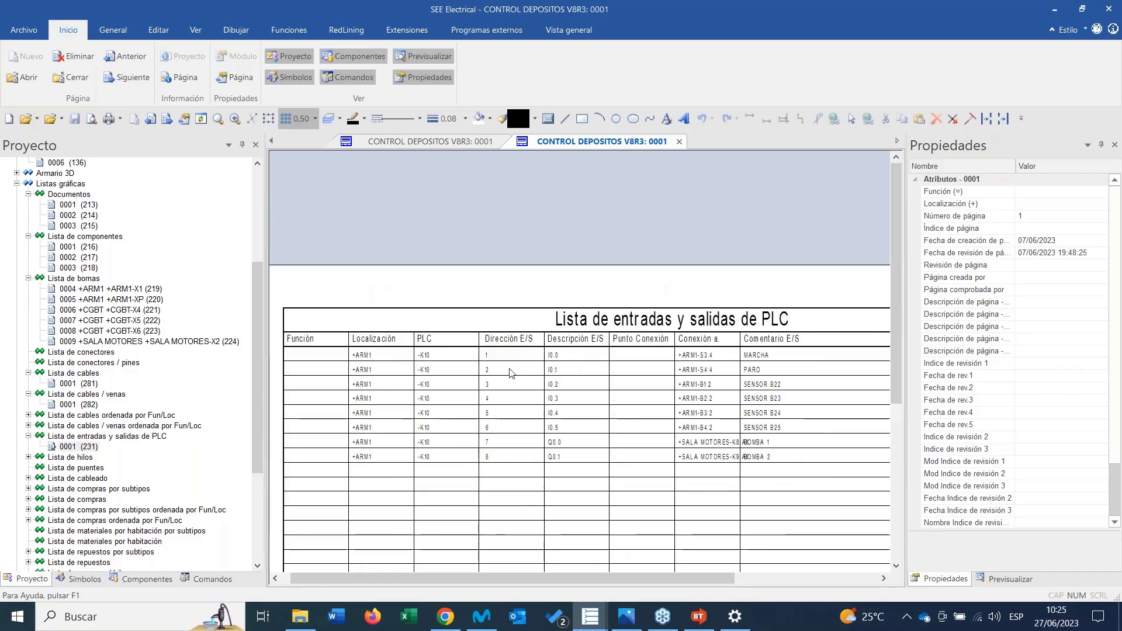
{"action": "scroll", "coordinate": [514, 373], "scroll_direction": "up", "scroll_amount": 1}
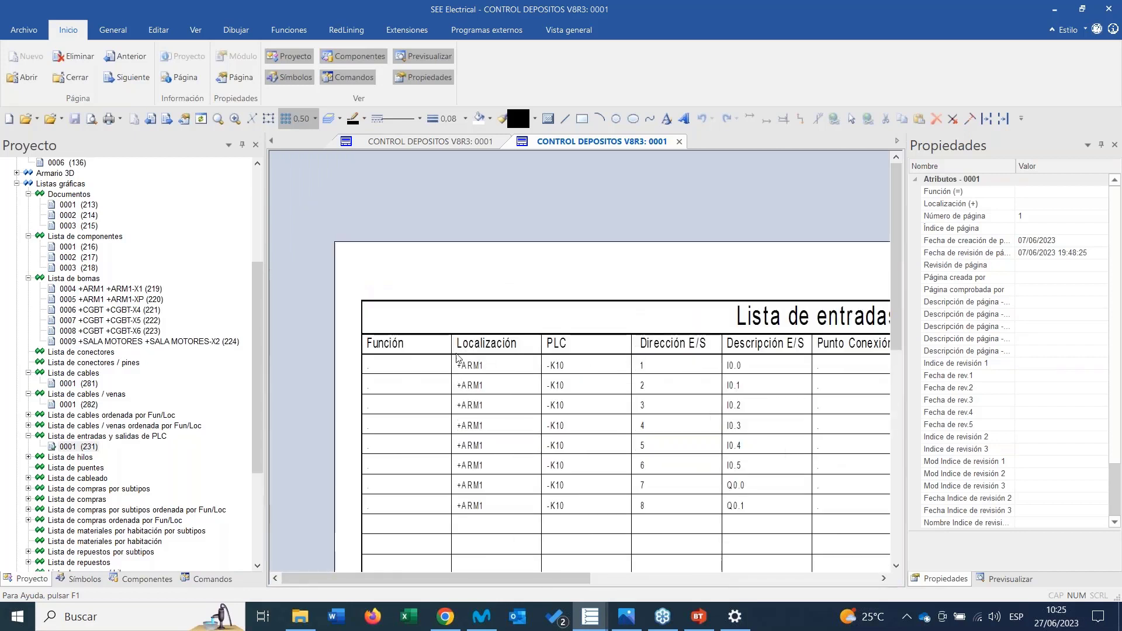
{"action": "left_click_drag", "start_coordinate": [512, 581], "coordinate": [823, 573]}
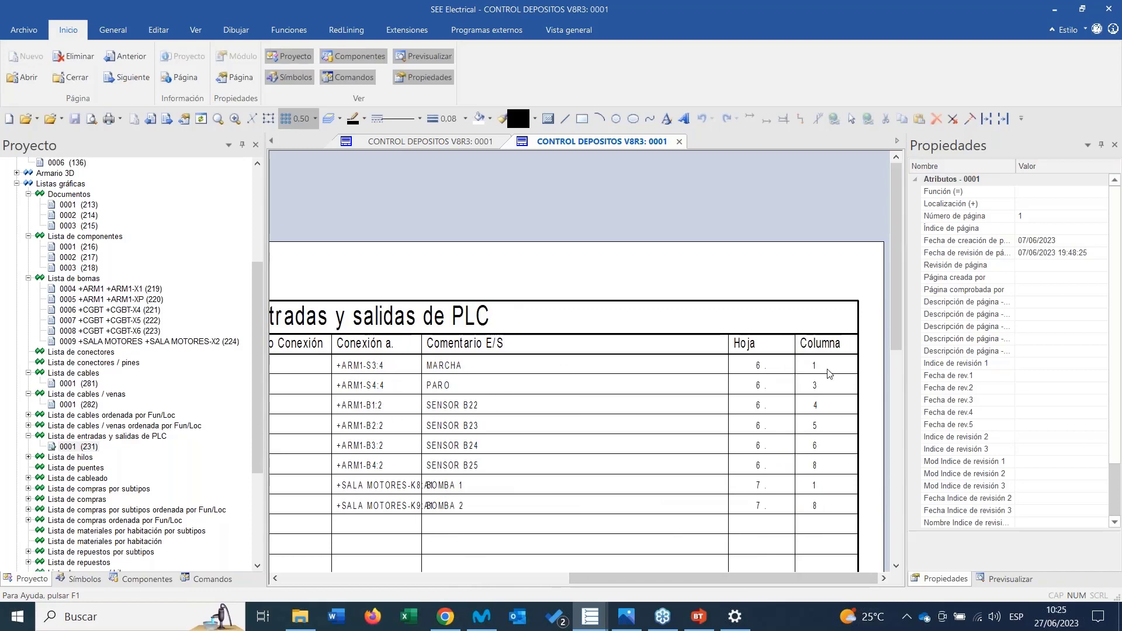
{"action": "left_click_drag", "start_coordinate": [810, 576], "coordinate": [675, 579]}
Open page 0002 of Lista de hilos to view the wires' end points, numbers, colours and sections.
{"action": "scroll", "coordinate": [172, 400], "scroll_direction": "down", "scroll_amount": 3}
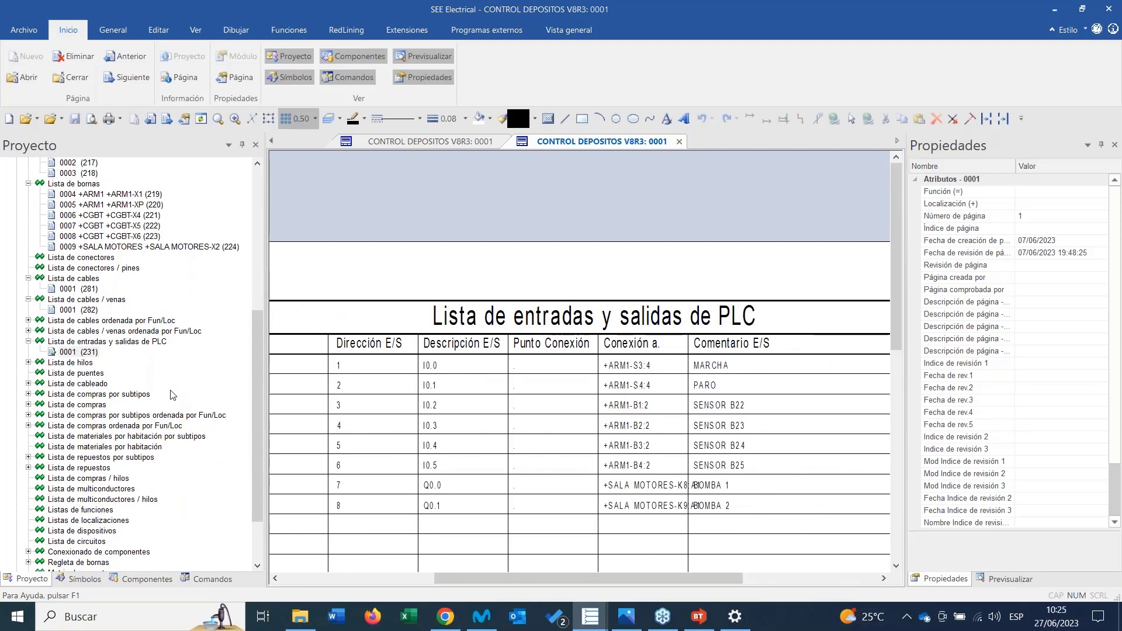
{"action": "double_click", "coordinate": [68, 365]}
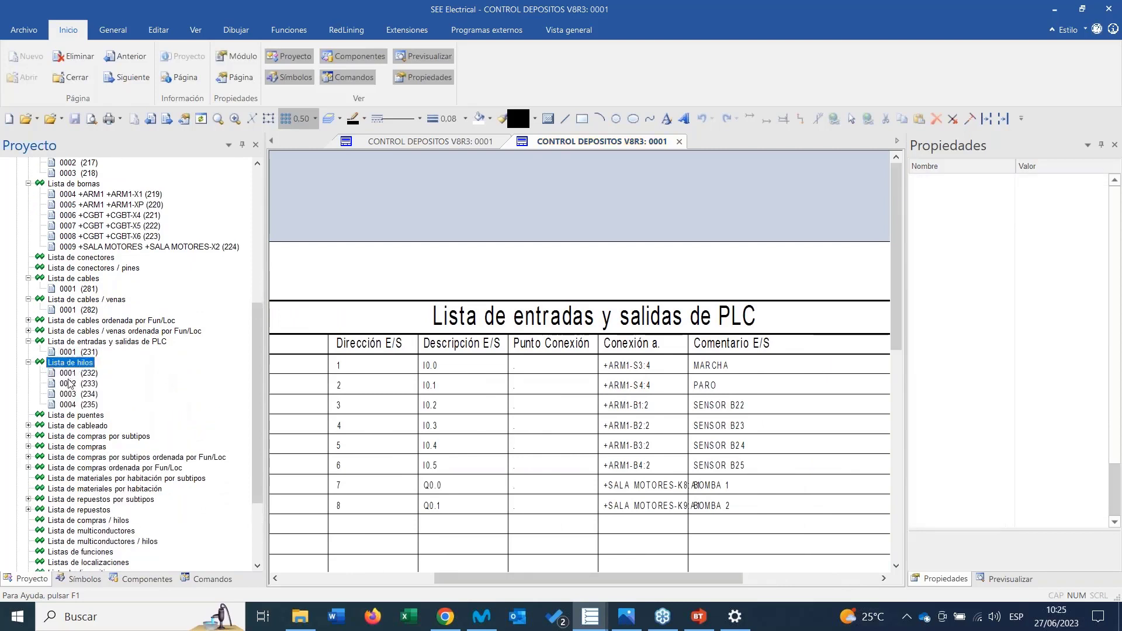
{"action": "double_click", "coordinate": [68, 384]}
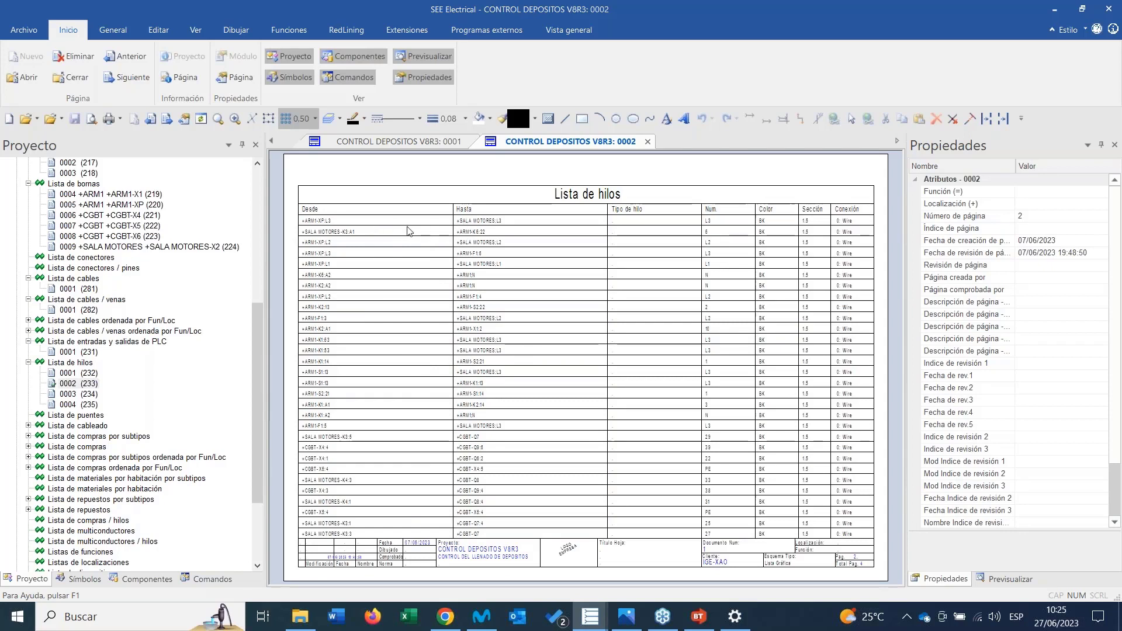
Examine the first rows of Lista de hilos page 0002 across all columns, from Desde to Conexión.
{"action": "scroll", "coordinate": [509, 349], "scroll_direction": "up", "scroll_amount": 3}
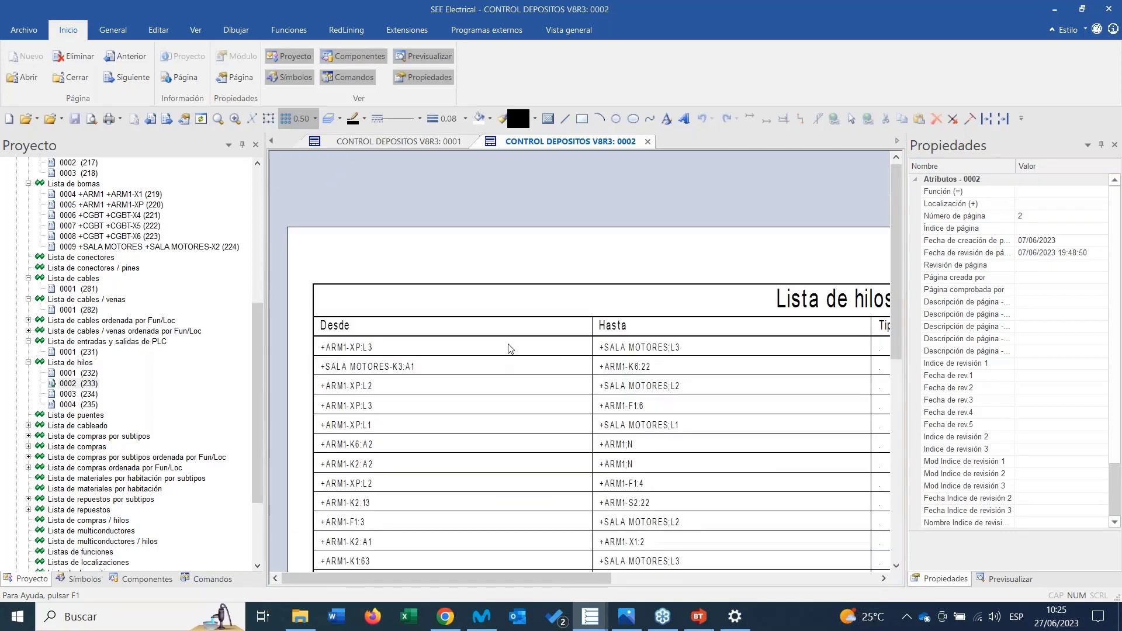
{"action": "left_click_drag", "start_coordinate": [608, 578], "coordinate": [830, 579]}
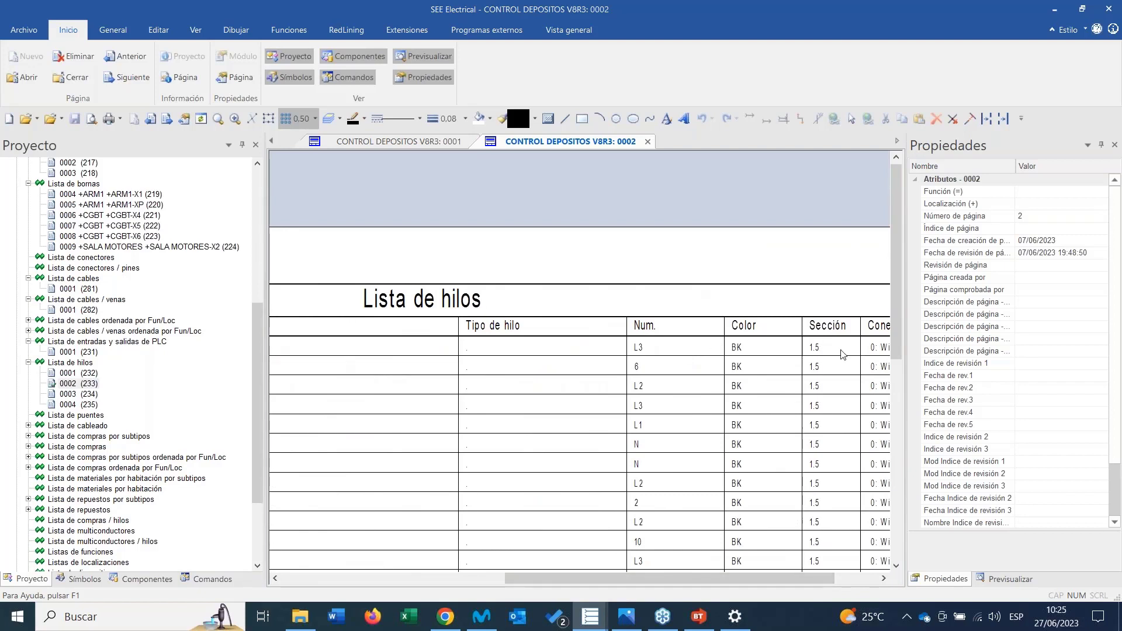
{"action": "left_click_drag", "start_coordinate": [807, 579], "coordinate": [849, 578]}
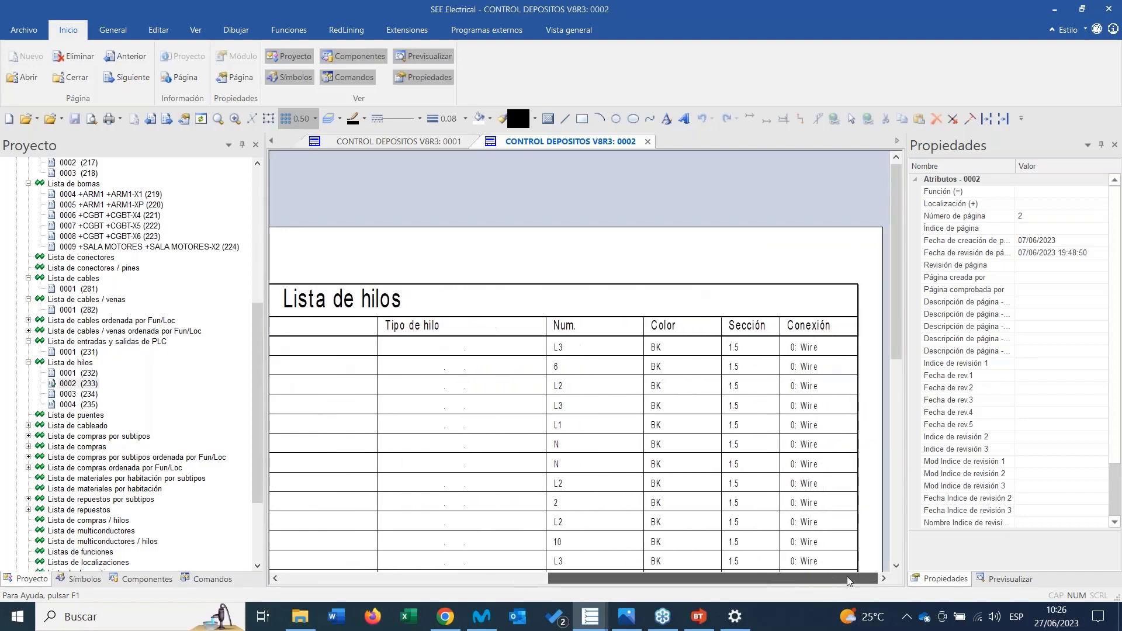
{"action": "left_click_drag", "start_coordinate": [729, 581], "coordinate": [502, 581]}
Open page 0001 +ARM1 -X1 of Regleta de bornas and examine the terminals' numbers, bridges and connections on both sides.
{"action": "scroll", "coordinate": [157, 457], "scroll_direction": "down", "scroll_amount": 2}
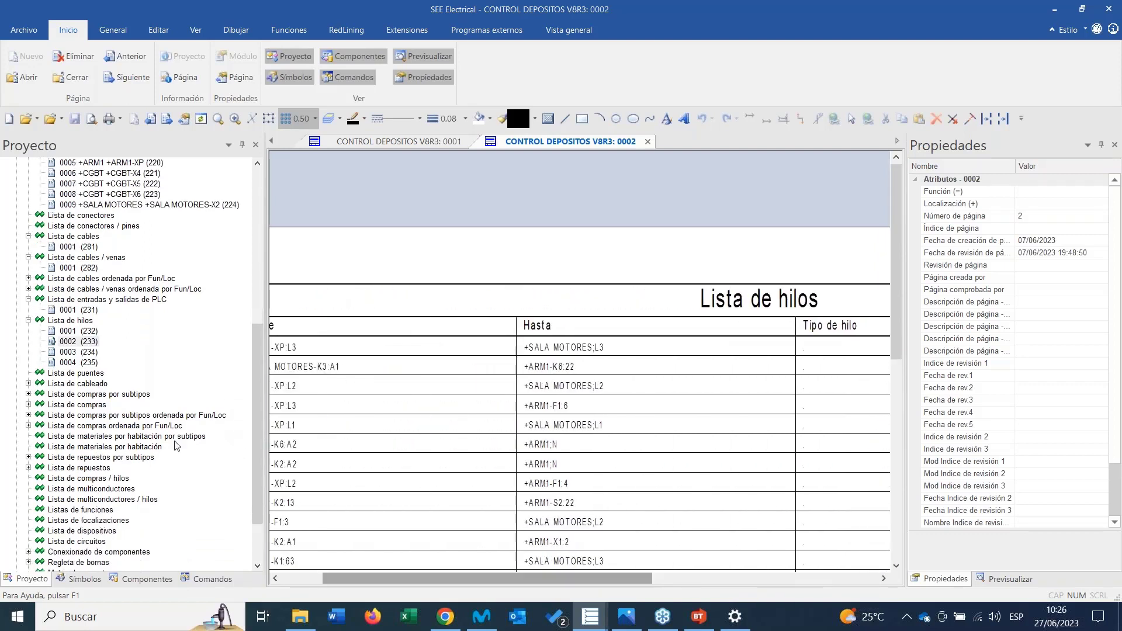
{"action": "scroll", "coordinate": [157, 457], "scroll_direction": "down", "scroll_amount": 2}
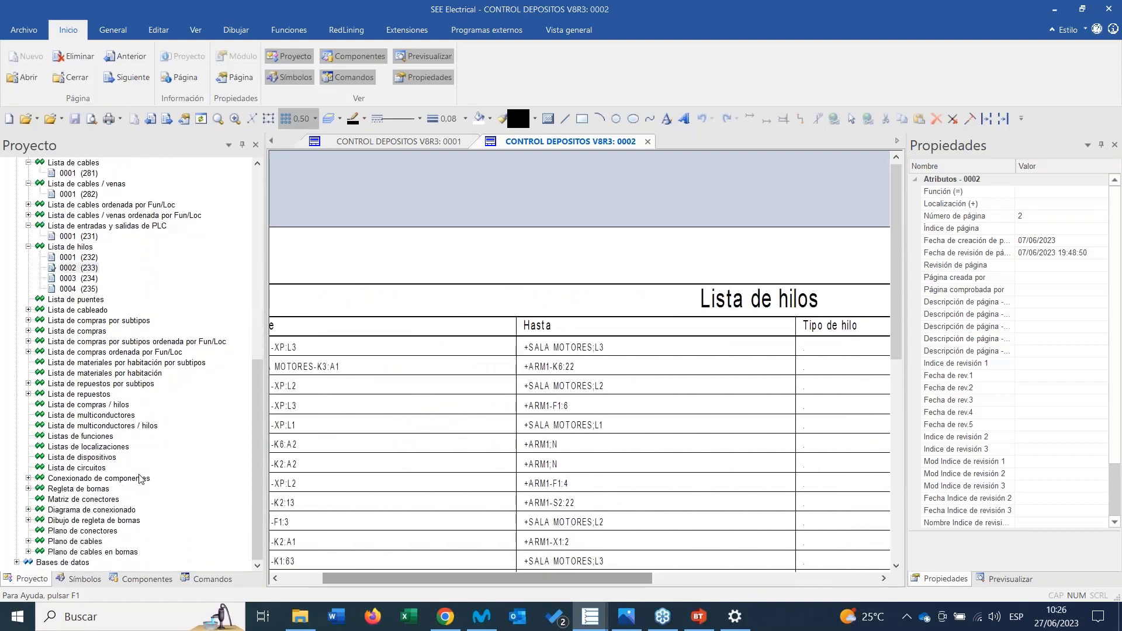
{"action": "double_click", "coordinate": [88, 490]}
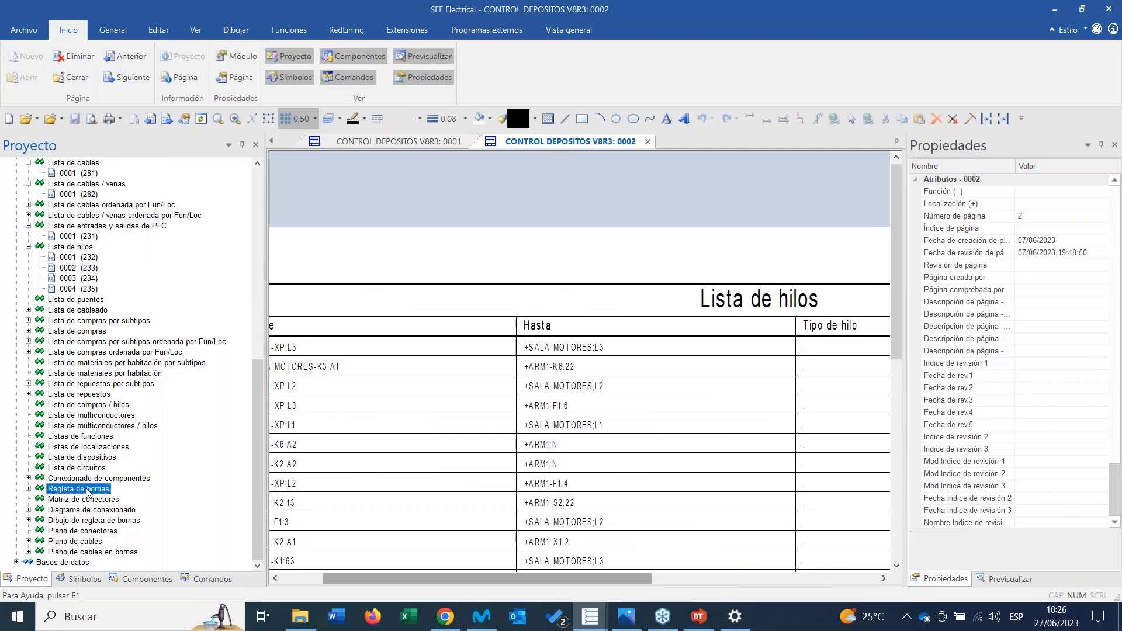
{"action": "double_click", "coordinate": [94, 500]}
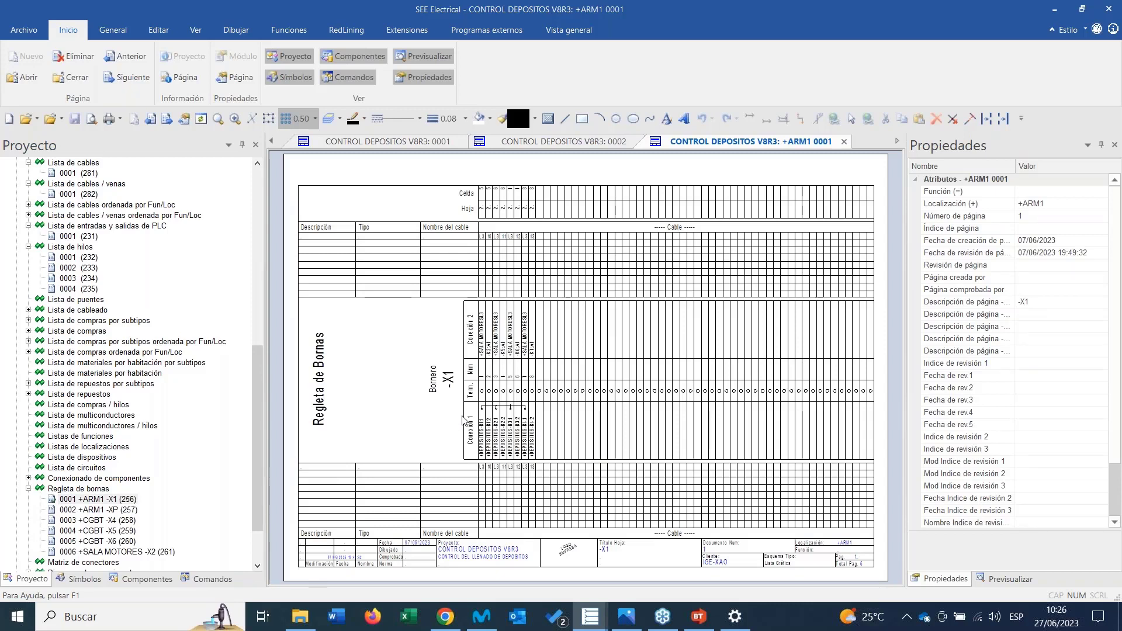
{"action": "scroll", "coordinate": [585, 371], "scroll_direction": "up", "scroll_amount": 3}
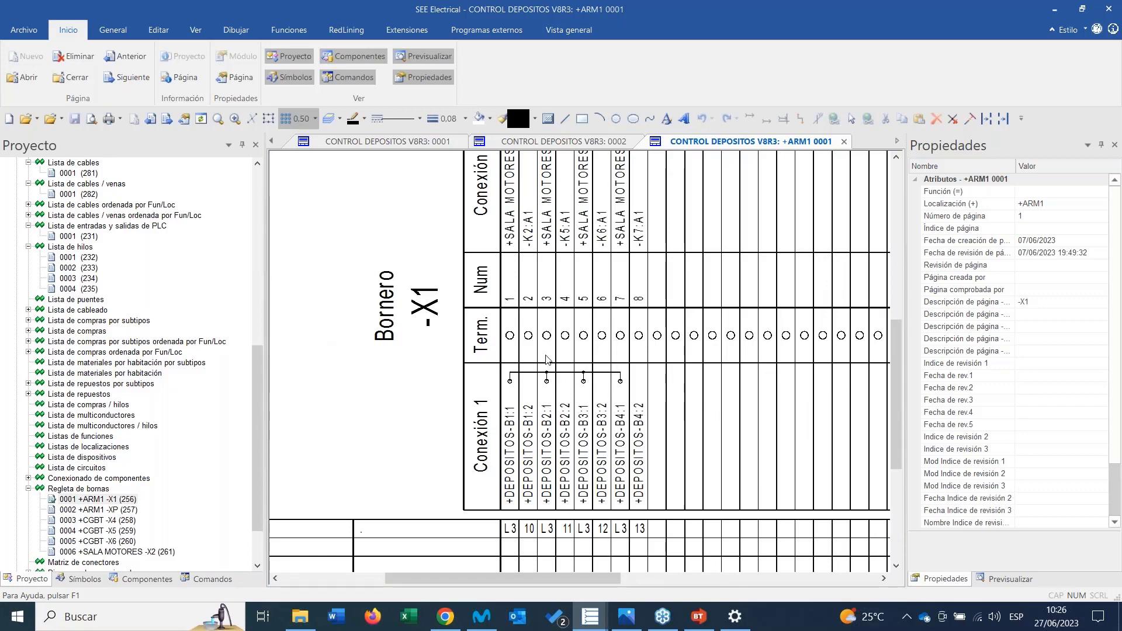
{"action": "scroll", "coordinate": [608, 376], "scroll_direction": "down", "scroll_amount": 1}
Open page 0001 of Plano de cables and review the cables' types, lengths, cores, sections and end connections.
{"action": "scroll", "coordinate": [214, 419], "scroll_direction": "down", "scroll_amount": 2}
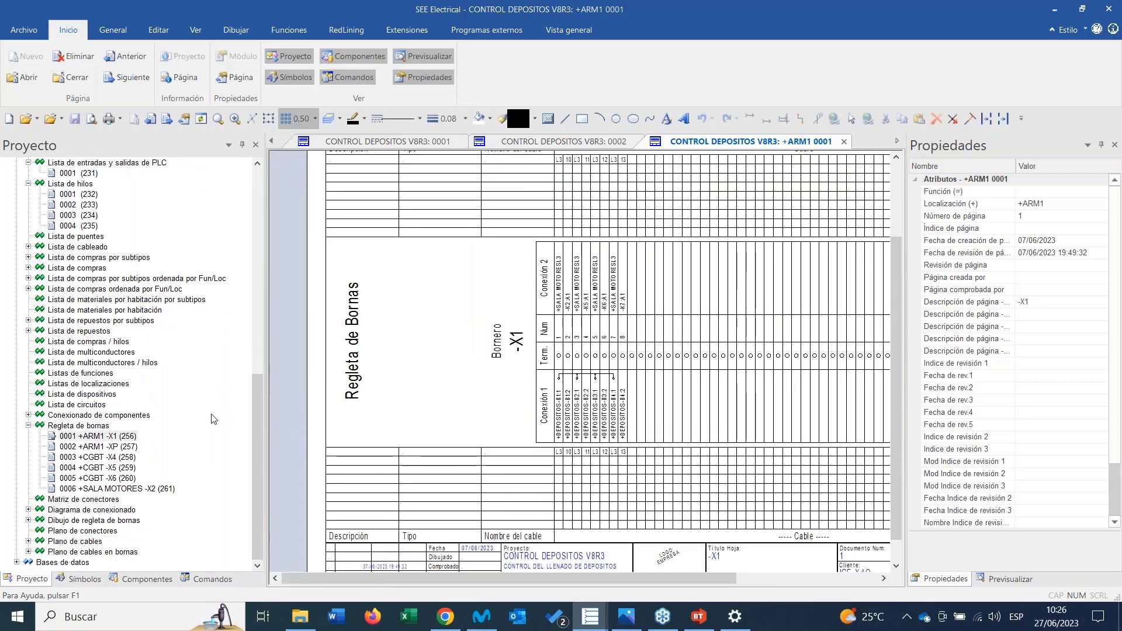
{"action": "double_click", "coordinate": [95, 542]}
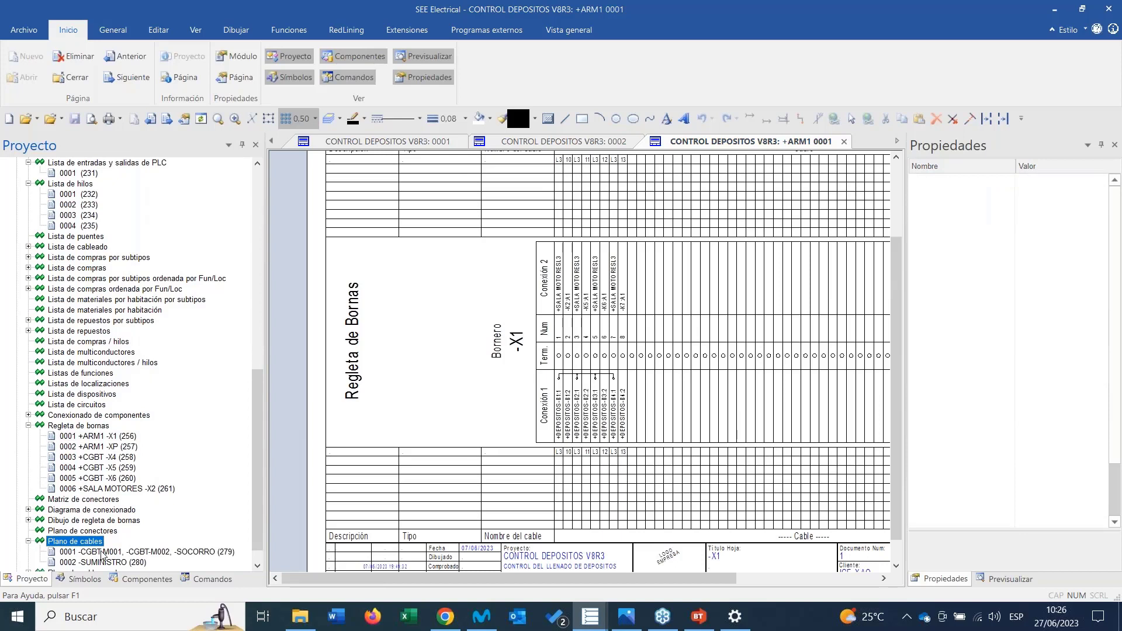
{"action": "double_click", "coordinate": [101, 553]}
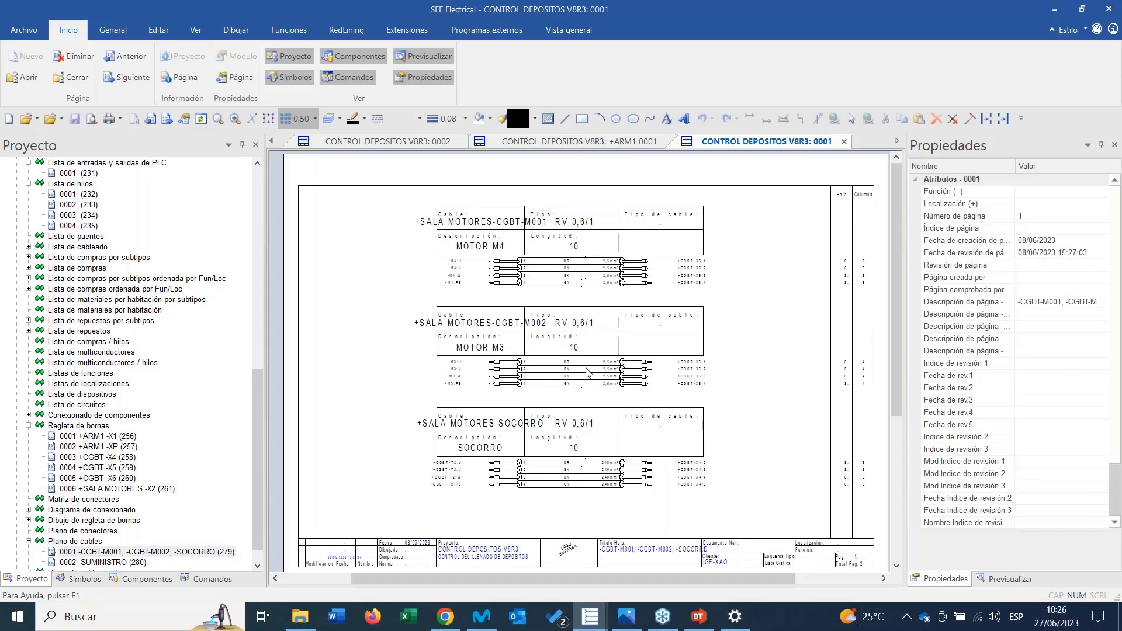
{"action": "scroll", "coordinate": [588, 368], "scroll_direction": "up", "scroll_amount": 3}
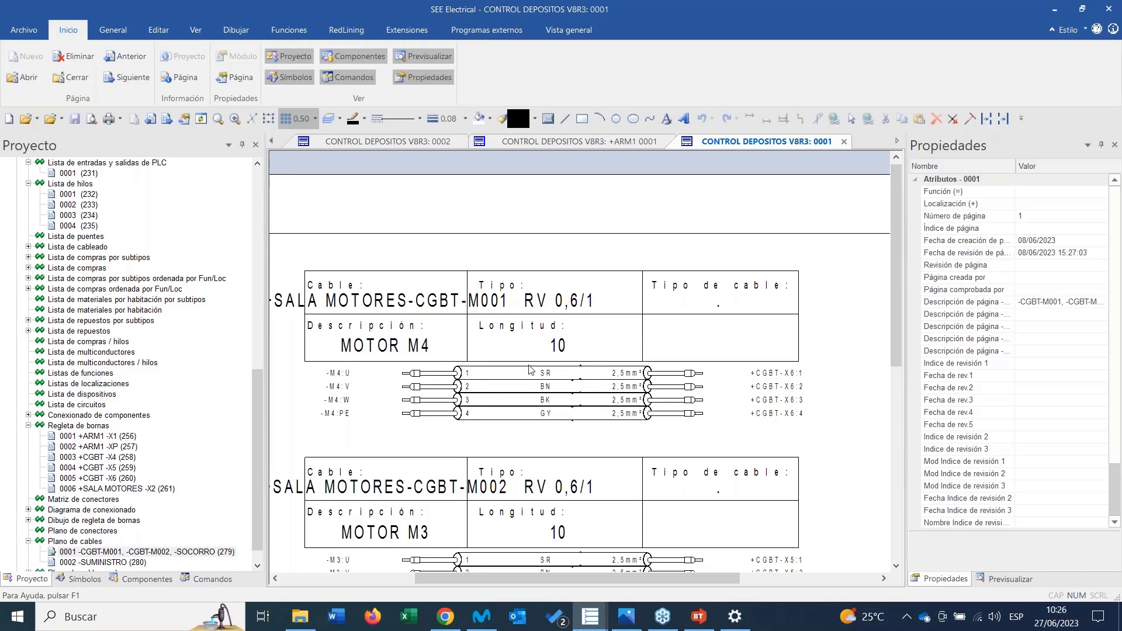
{"action": "scroll", "coordinate": [228, 417], "scroll_direction": "down", "scroll_amount": 1}
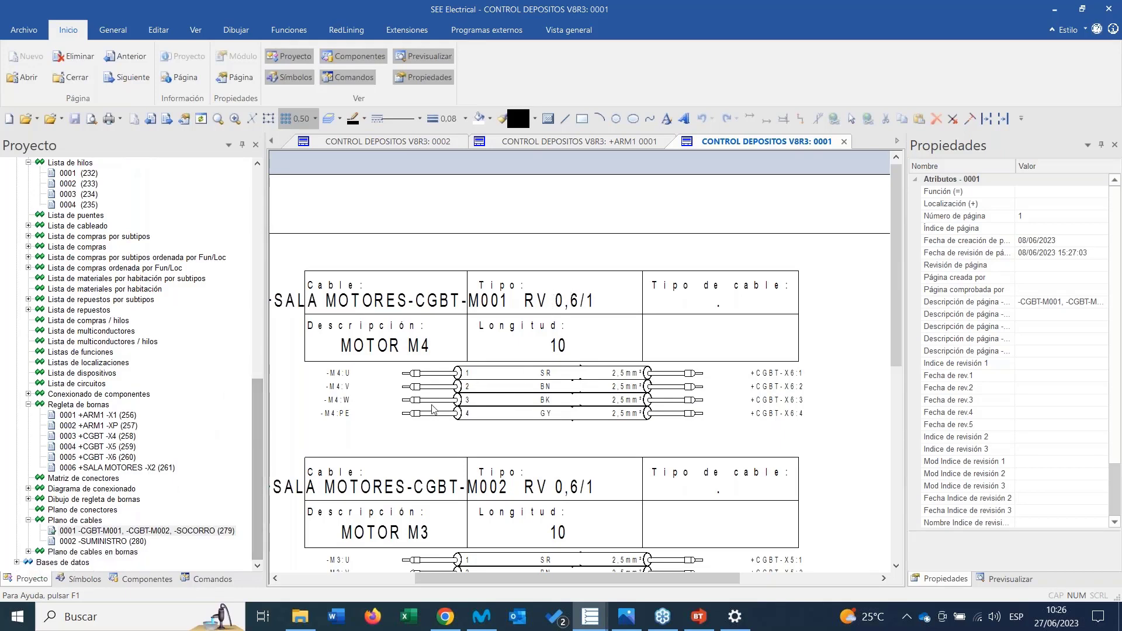
{"action": "scroll", "coordinate": [598, 363], "scroll_direction": "down", "scroll_amount": 1}
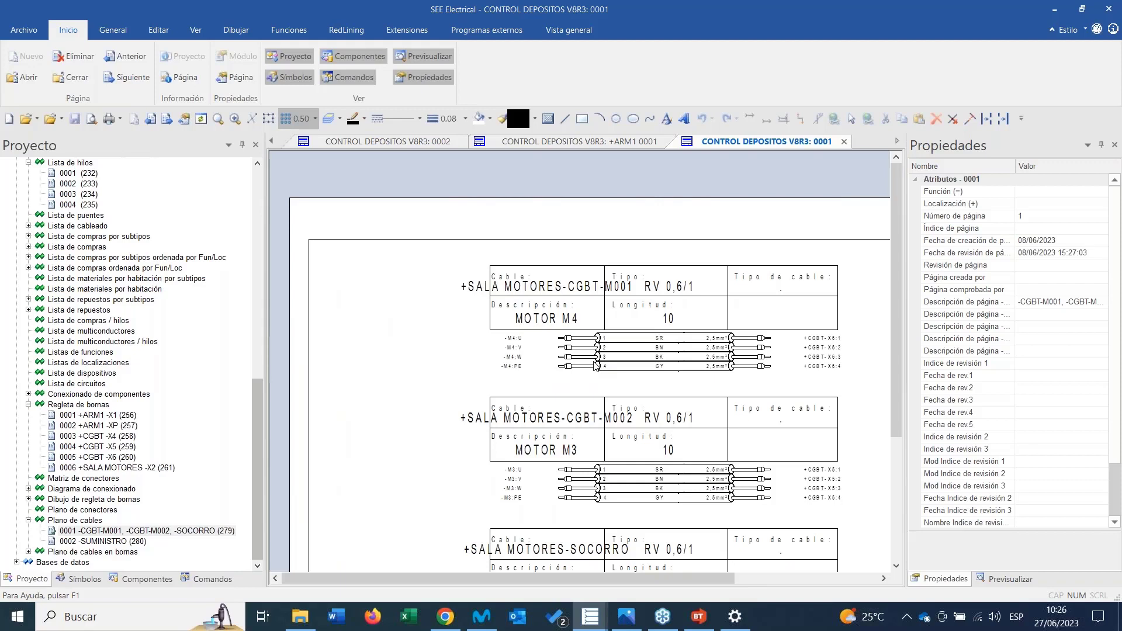
{"action": "scroll", "coordinate": [594, 362], "scroll_direction": "down", "scroll_amount": 1}
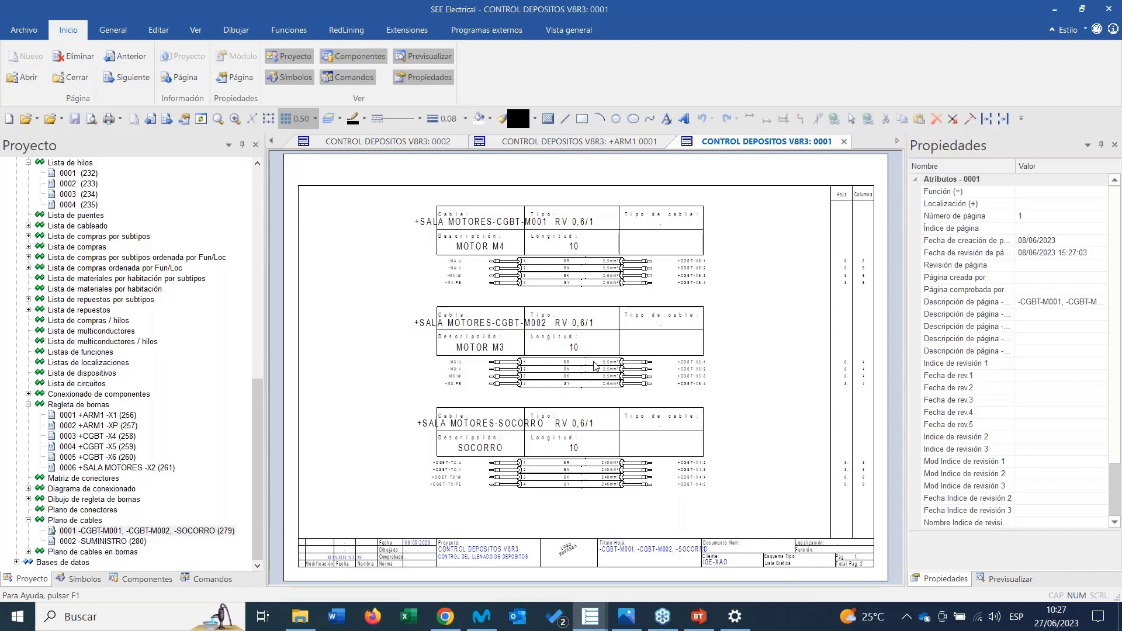
Open page 0009 VISTAS 2D of the circuit schematics to view the cabinet interior and door.
{"action": "scroll", "coordinate": [135, 374], "scroll_direction": "up", "scroll_amount": 5}
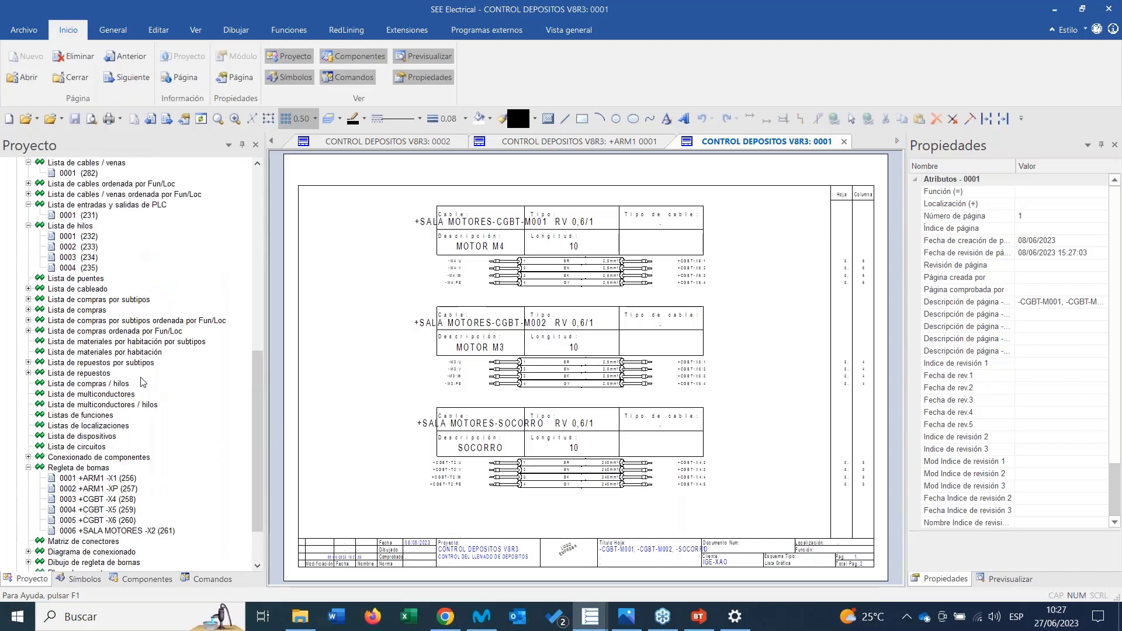
{"action": "scroll", "coordinate": [136, 375], "scroll_direction": "up", "scroll_amount": 10}
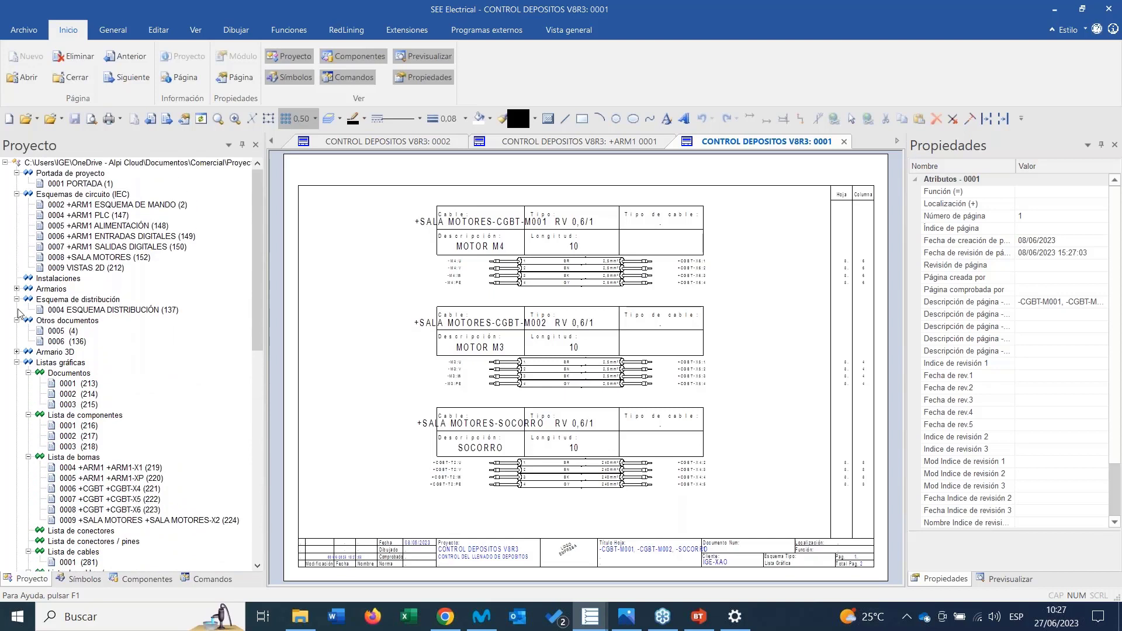
{"action": "double_click", "coordinate": [85, 268]}
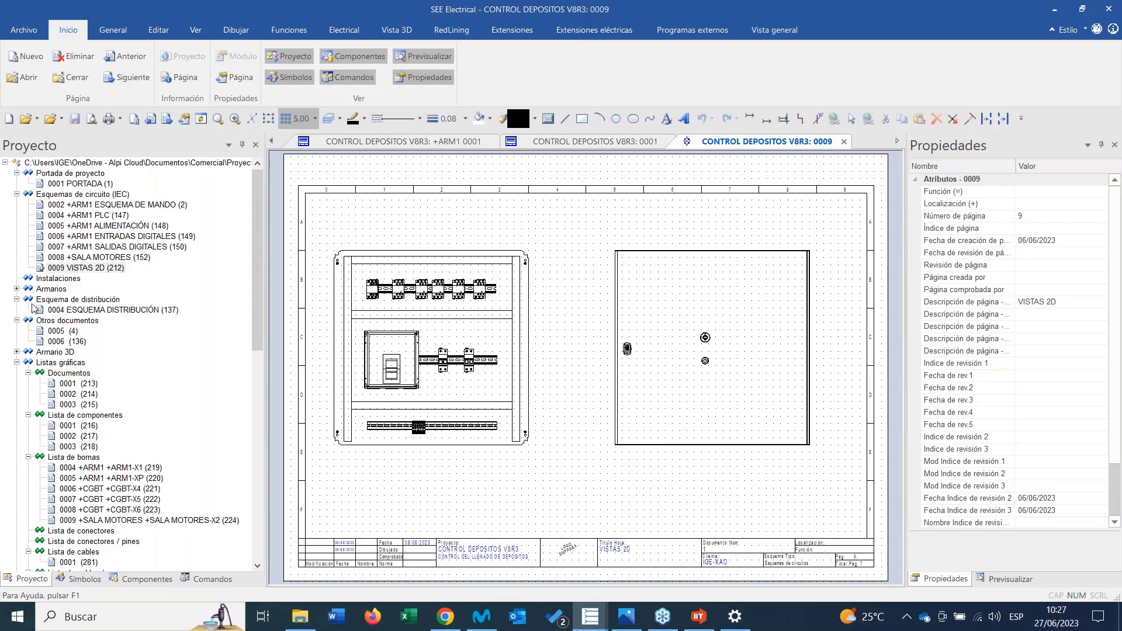
Open the cabinet layout 0001 ARMARIO CONTROL and compare it with the views on page 0009 VISTAS 2D.
{"action": "left_click", "coordinate": [17, 290]}
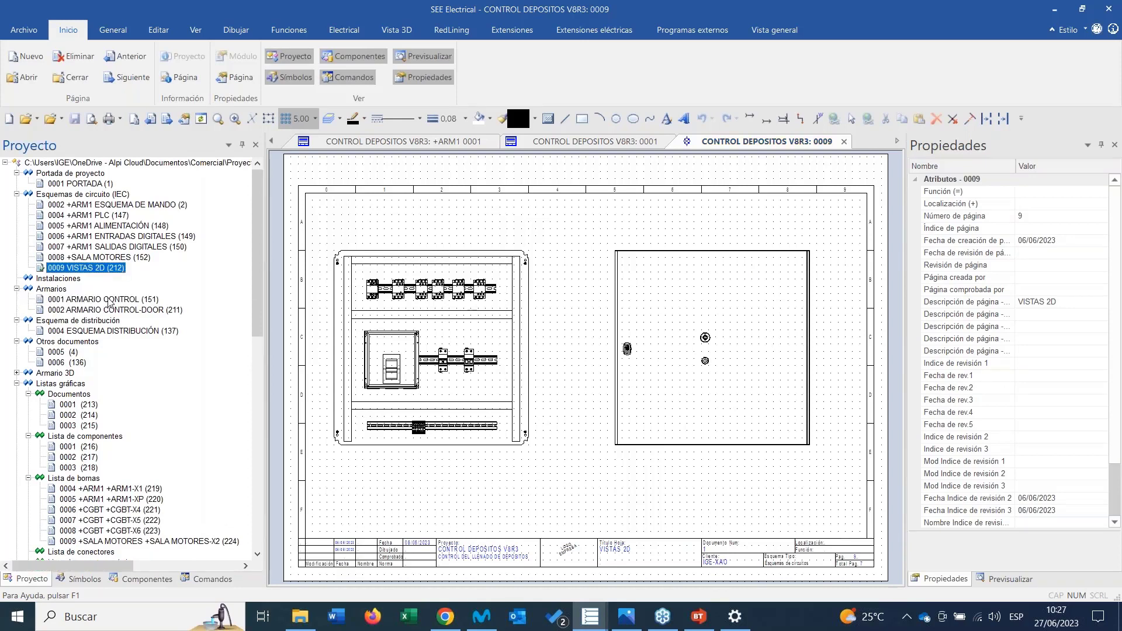
{"action": "double_click", "coordinate": [110, 300]}
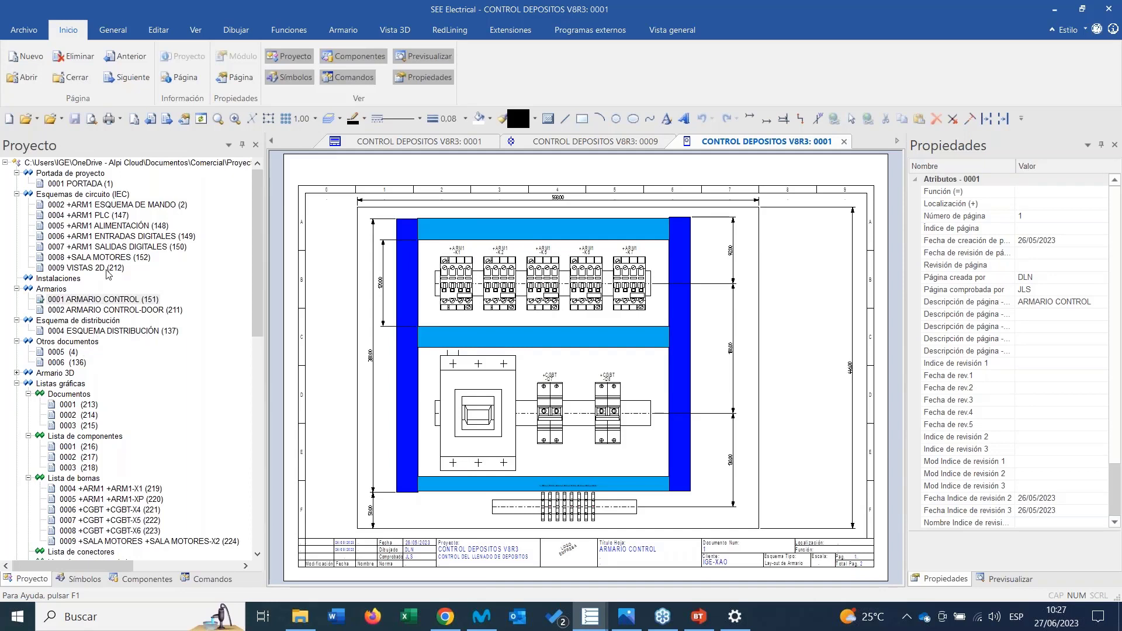
{"action": "double_click", "coordinate": [88, 268]}
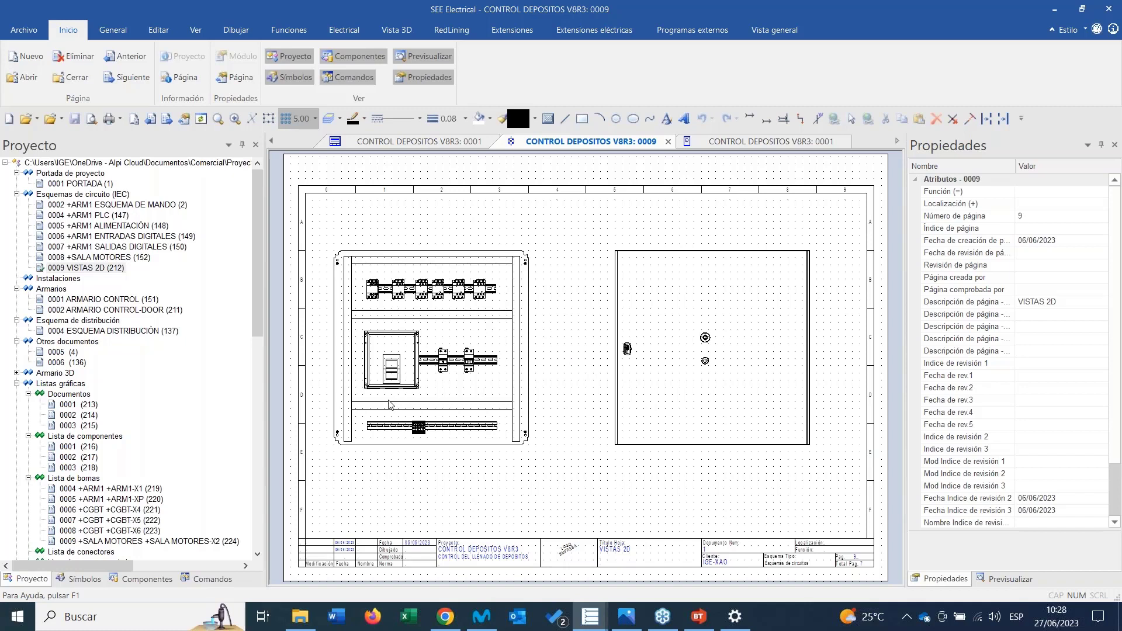
Open the project's Armario 3D page in SEE 3D and orbit around the closed cabinet model.
{"action": "left_click", "coordinate": [17, 373]}
{"action": "left_click", "coordinate": [75, 384]}
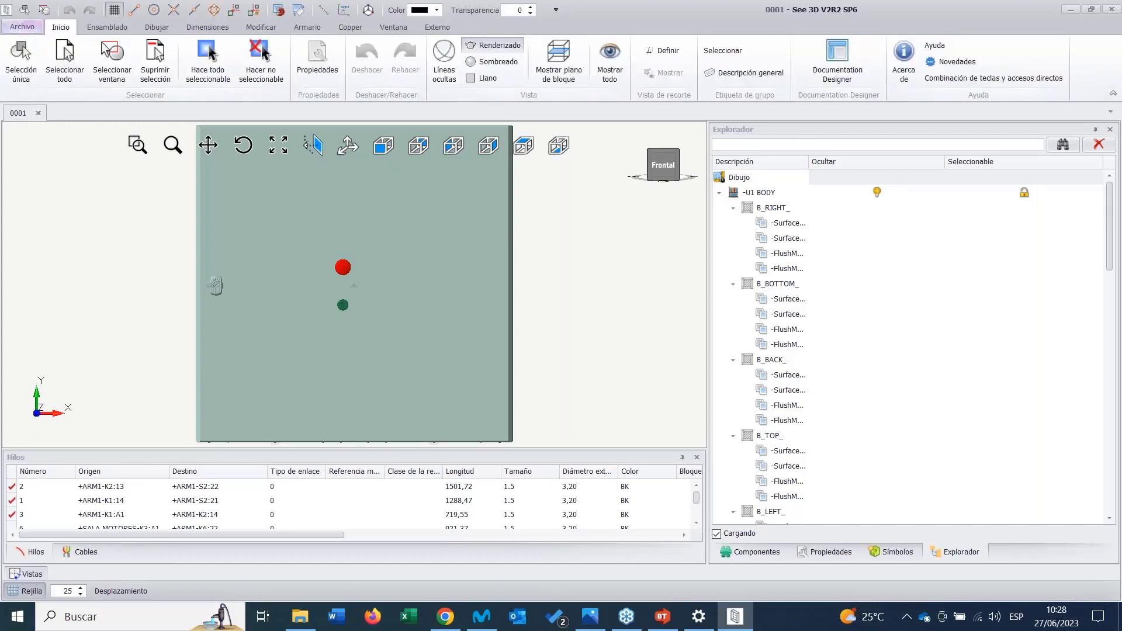
{"action": "mouse_move", "coordinate": [494, 294]}
{"action": "middle_mouse_down"}
{"action": "mouse_move", "coordinate": [302, 293]}
{"action": "mouse_move", "coordinate": [286, 306]}
{"action": "mouse_move", "coordinate": [429, 341]}
{"action": "mouse_move", "coordinate": [498, 285]}
{"action": "mouse_move", "coordinate": [498, 248]}
{"action": "mouse_move", "coordinate": [511, 303]}
{"action": "mouse_move", "coordinate": [486, 302]}
{"action": "mouse_move", "coordinate": [481, 281]}
{"action": "mouse_move", "coordinate": [493, 283]}
{"action": "mouse_move", "coordinate": [474, 292]}
{"action": "middle_mouse_up"}
Hide the cabinet's -U2 DOOR and inspect the components, rails and wire ducts inside.
{"action": "left_click", "coordinate": [470, 293]}
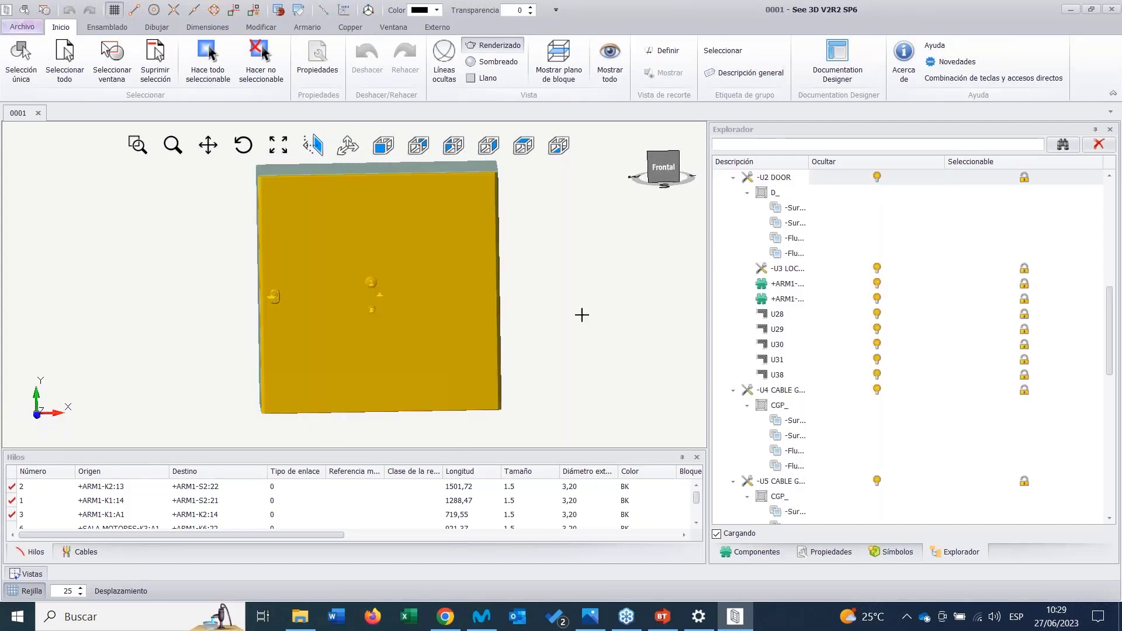
{"action": "left_click", "coordinate": [877, 177]}
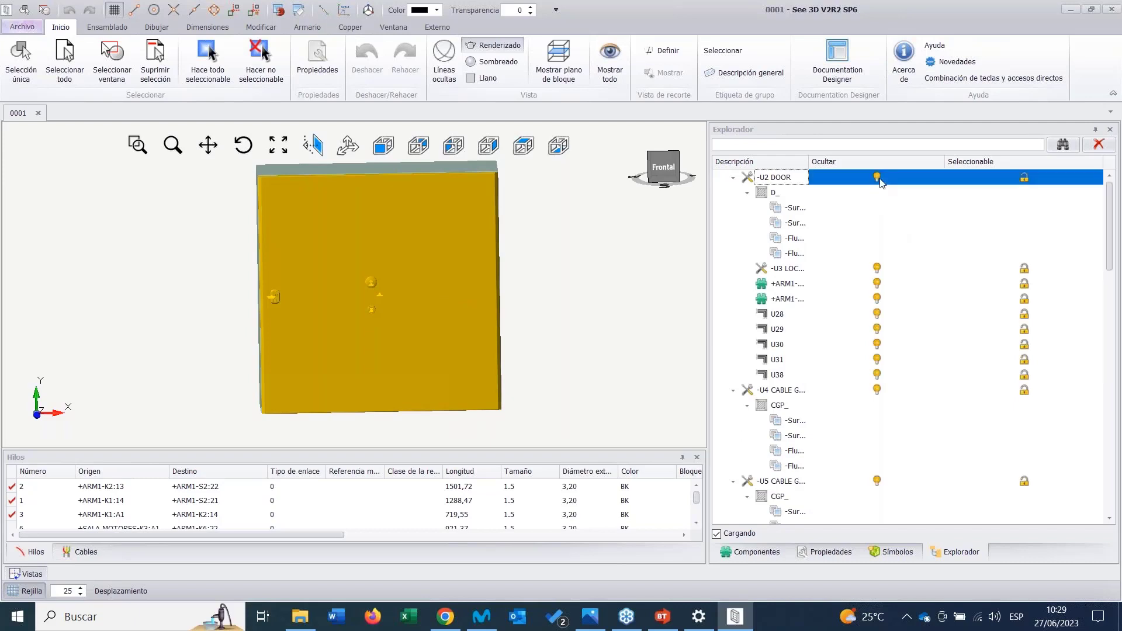
{"action": "left_click", "coordinate": [593, 284]}
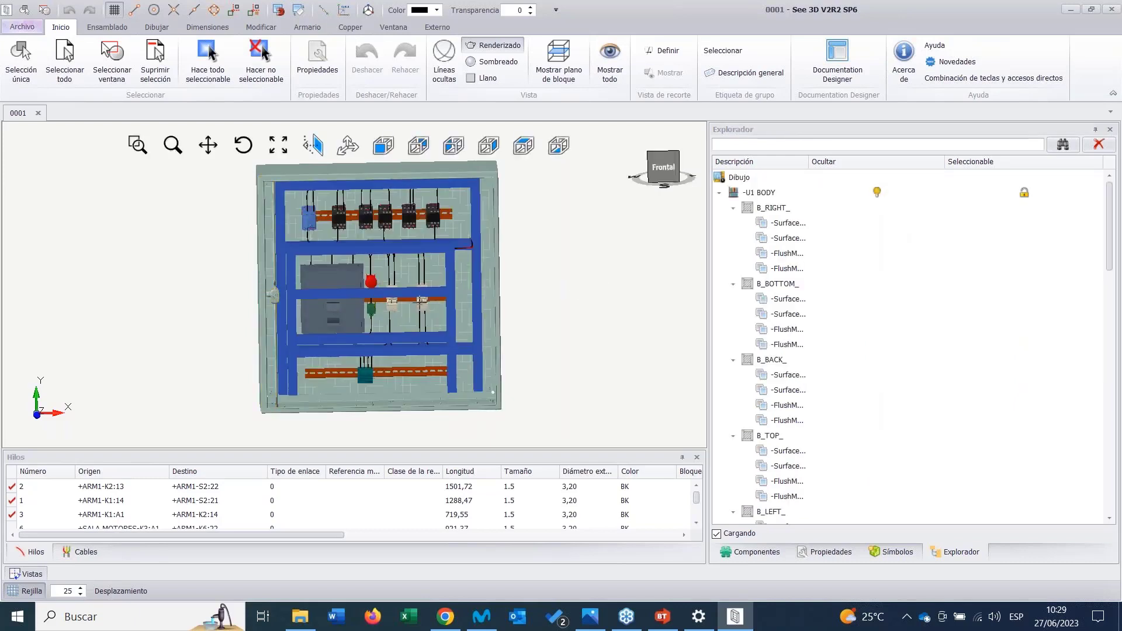
{"action": "scroll", "coordinate": [421, 303], "scroll_direction": "up", "scroll_amount": 4}
{"action": "middle_click_drag", "start_coordinate": [420, 301], "coordinate": [394, 295]}
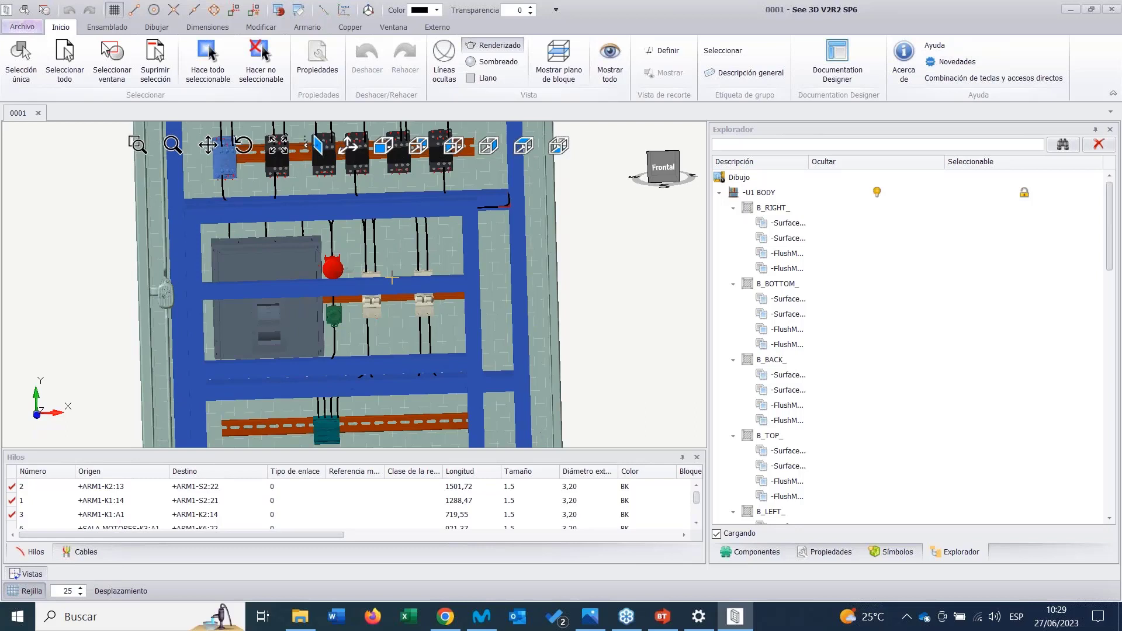
Isolate the -U6 mounting plate by hiding everything except it and its dependent elements.
{"action": "scroll", "coordinate": [812, 365], "scroll_direction": "down", "scroll_amount": 5}
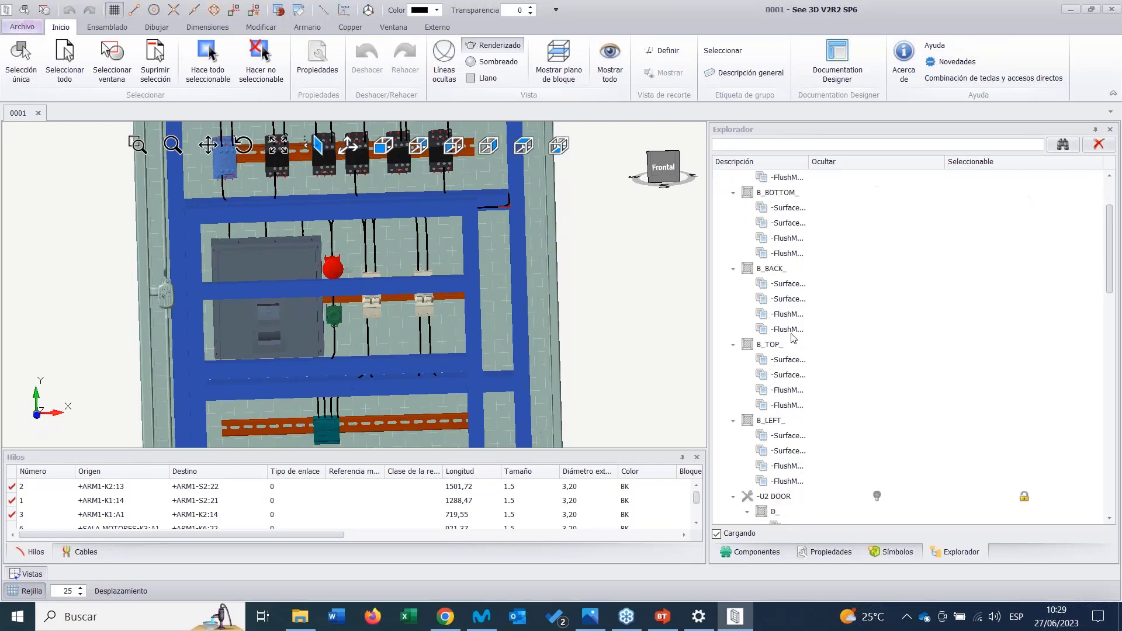
{"action": "scroll", "coordinate": [816, 372], "scroll_direction": "down", "scroll_amount": 7}
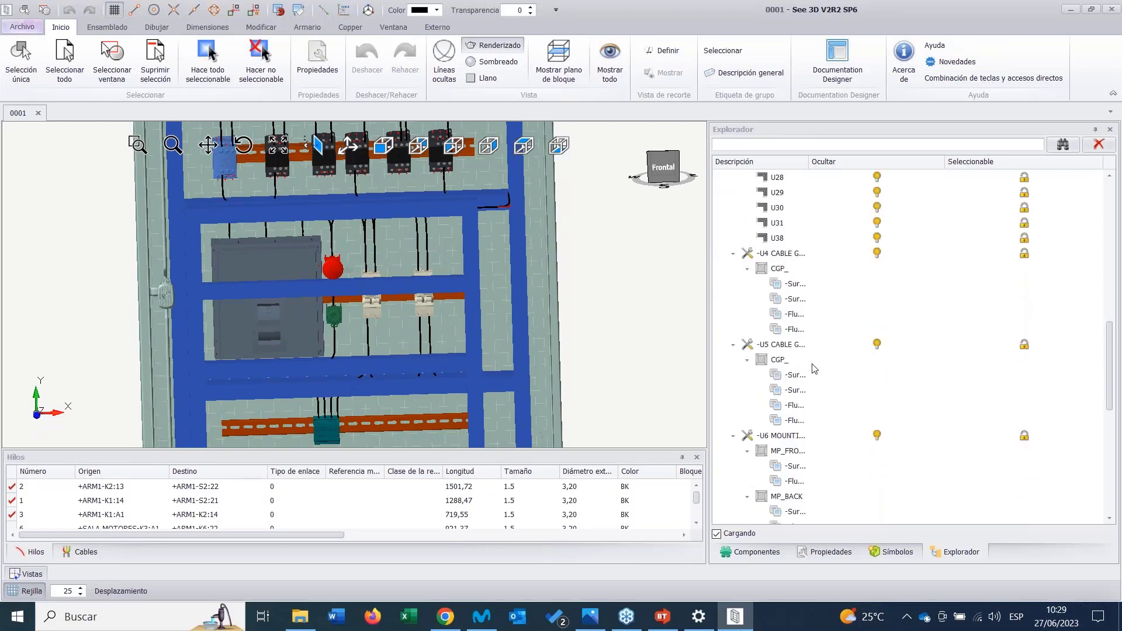
{"action": "scroll", "coordinate": [809, 345], "scroll_direction": "down", "scroll_amount": 3}
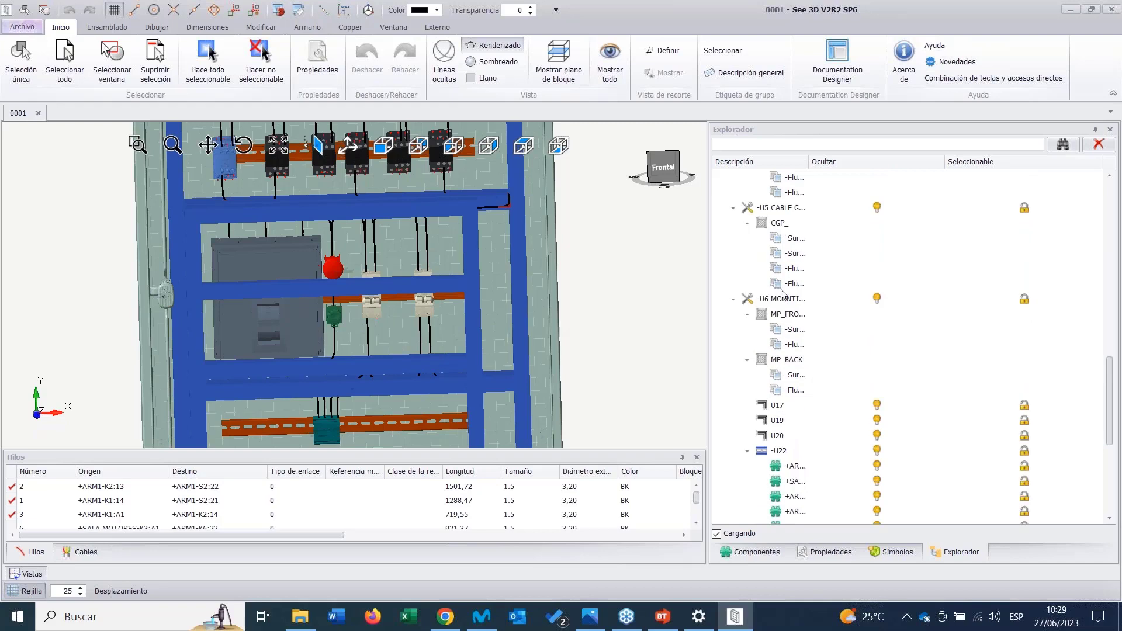
{"action": "left_click", "coordinate": [787, 288]}
{"action": "left_click", "coordinate": [785, 300]}
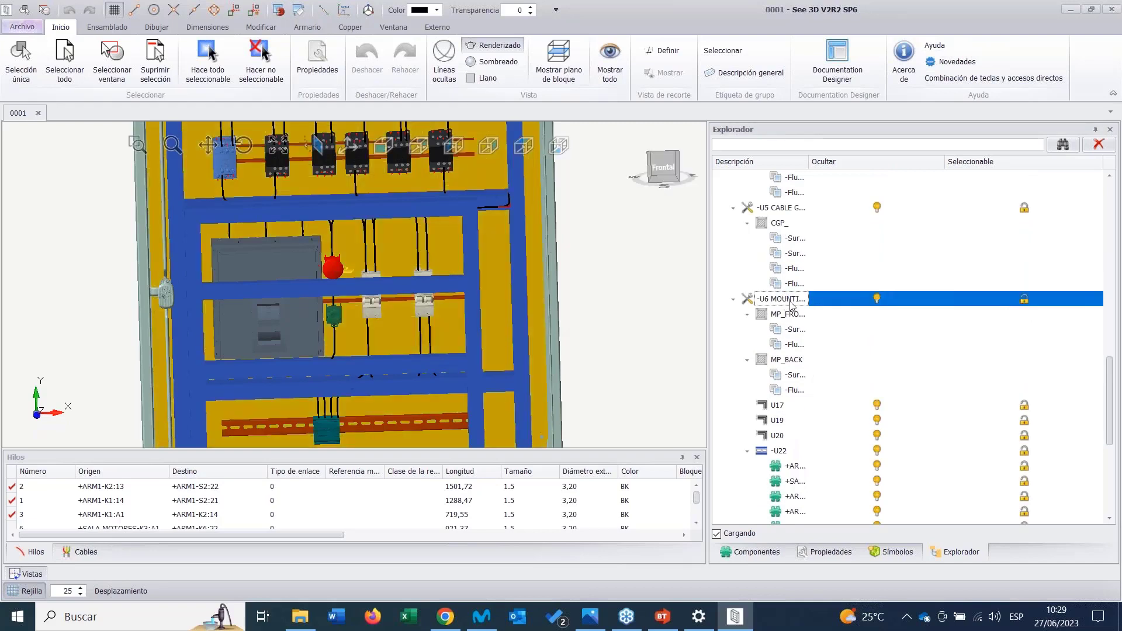
{"action": "right_click", "coordinate": [790, 300]}
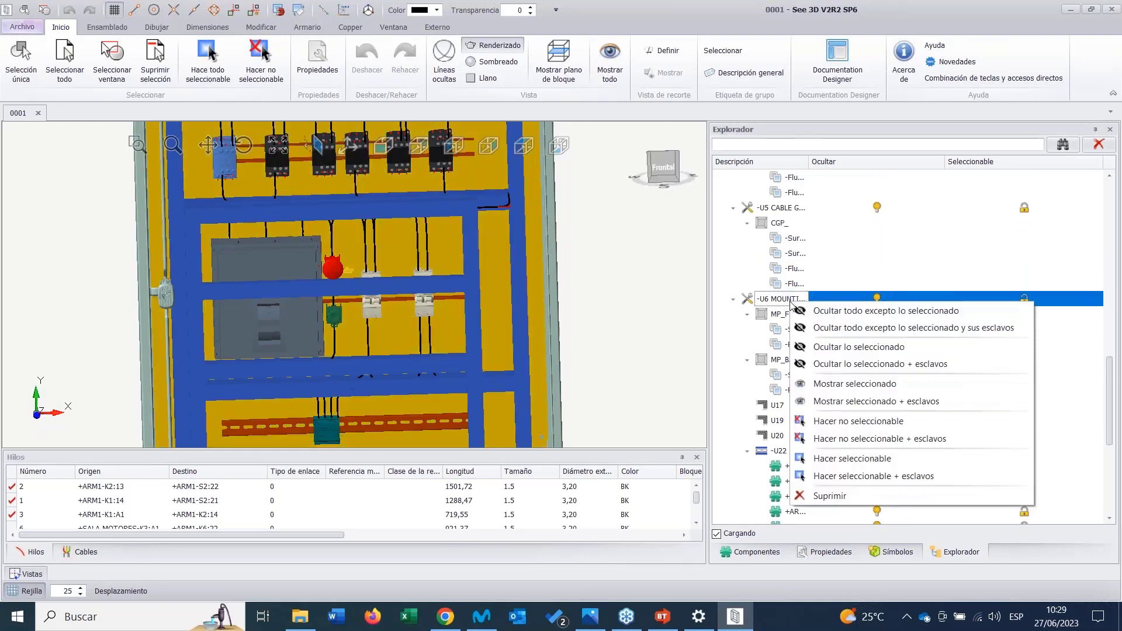
{"action": "left_click", "coordinate": [809, 328]}
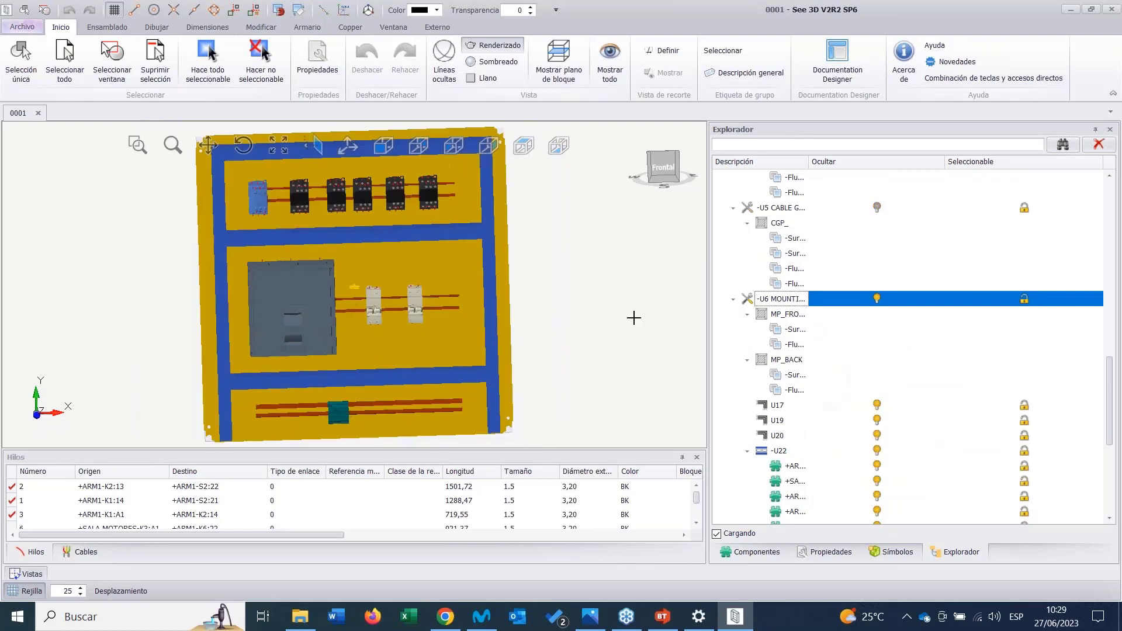
{"action": "left_click", "coordinate": [438, 277]}
{"action": "mouse_move", "coordinate": [449, 283]}
{"action": "middle_mouse_down"}
{"action": "mouse_move", "coordinate": [399, 274]}
{"action": "mouse_move", "coordinate": [445, 280]}
{"action": "middle_mouse_up"}
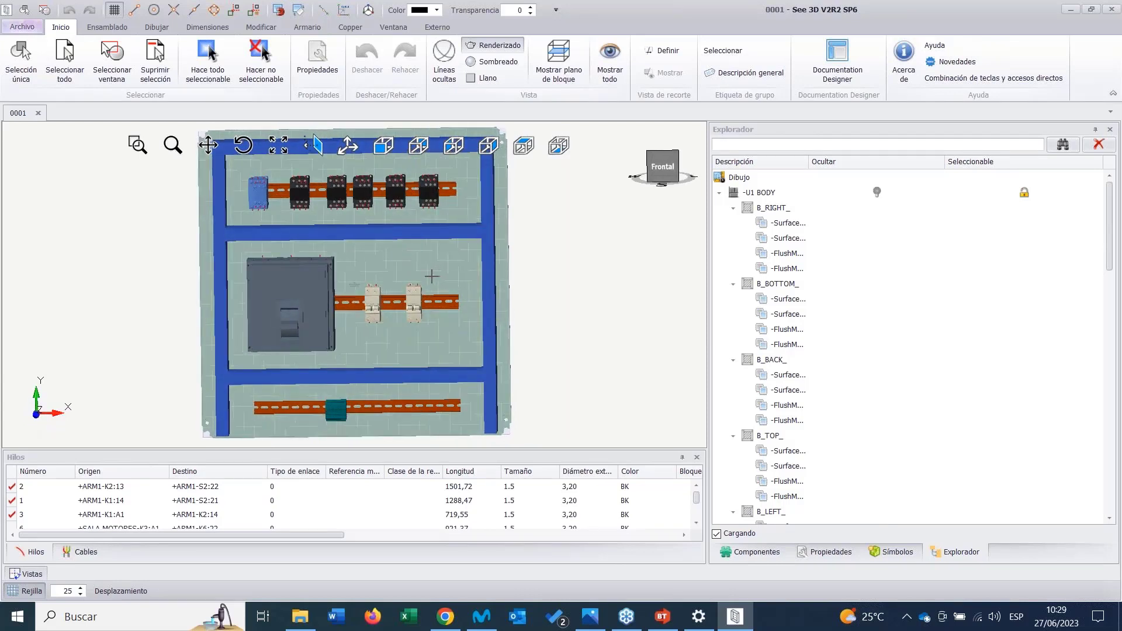
Display the routed wires on the isolated mounting plate.
{"action": "left_click", "coordinate": [307, 27]}
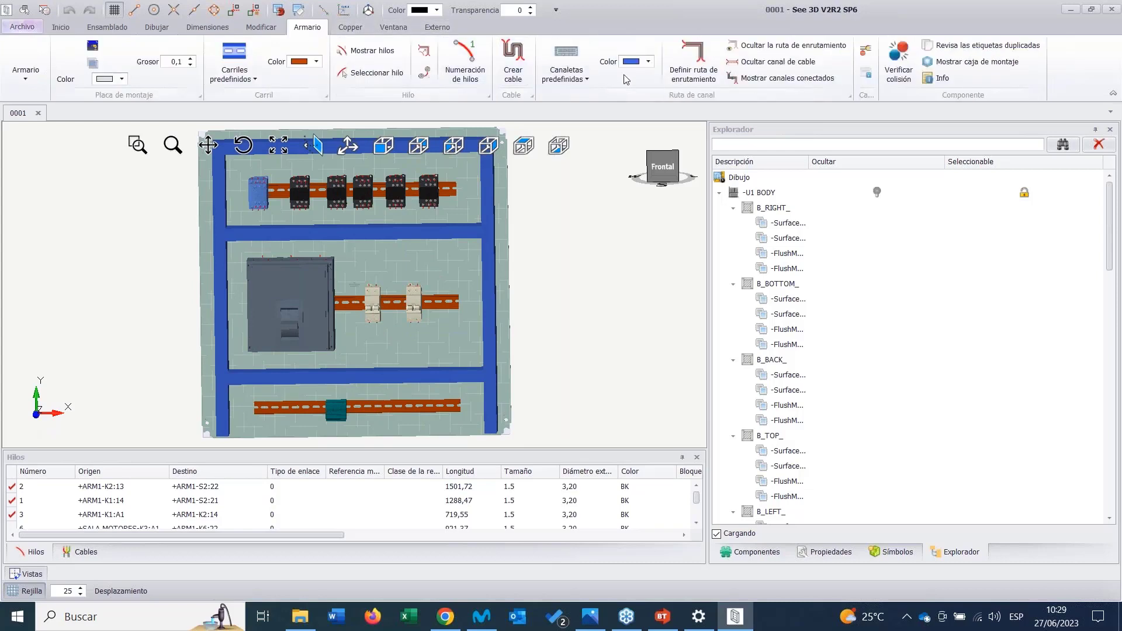
{"action": "left_click", "coordinate": [382, 55]}
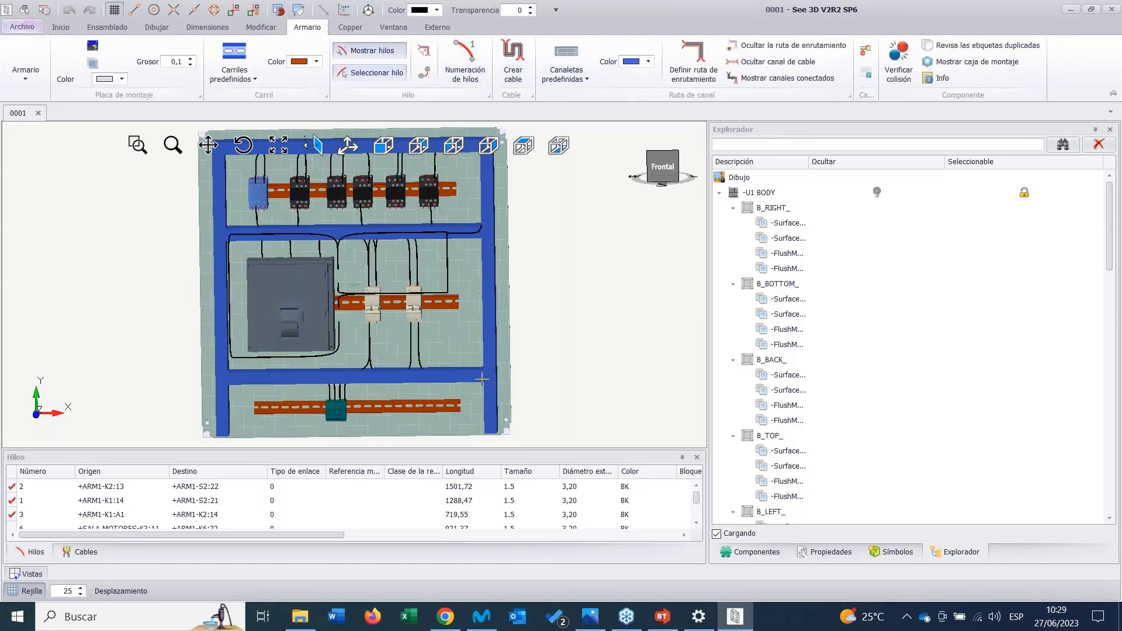
Open the cable duct information for the lower horizontal duct, step the cross-section along its length, and close it.
{"action": "middle_click_drag", "start_coordinate": [563, 370], "coordinate": [516, 361]}
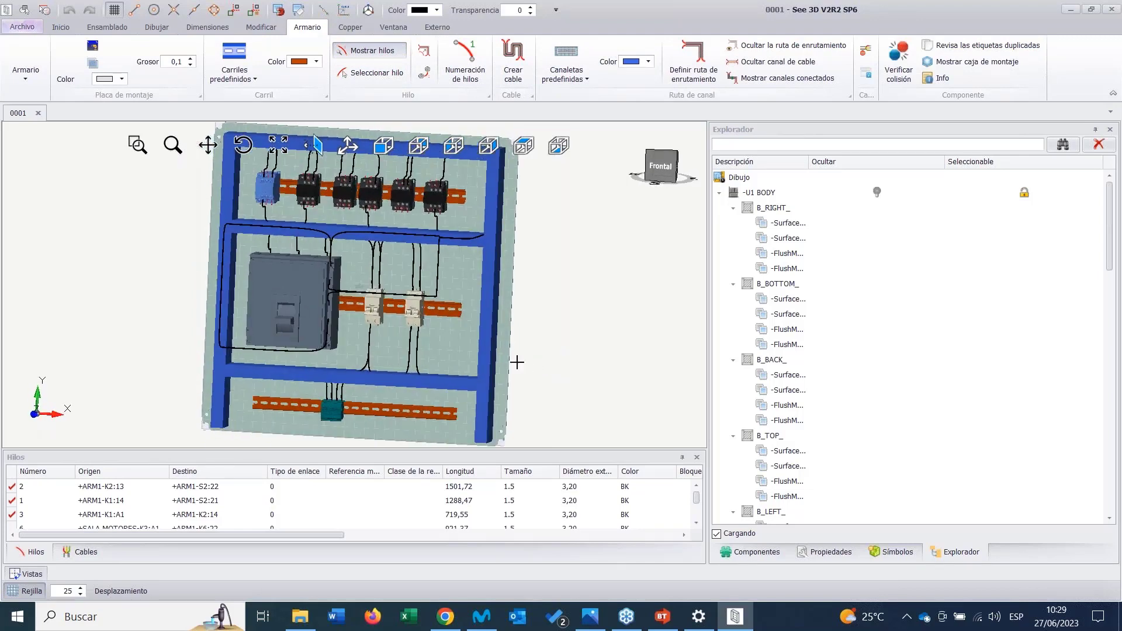
{"action": "left_click", "coordinate": [445, 382]}
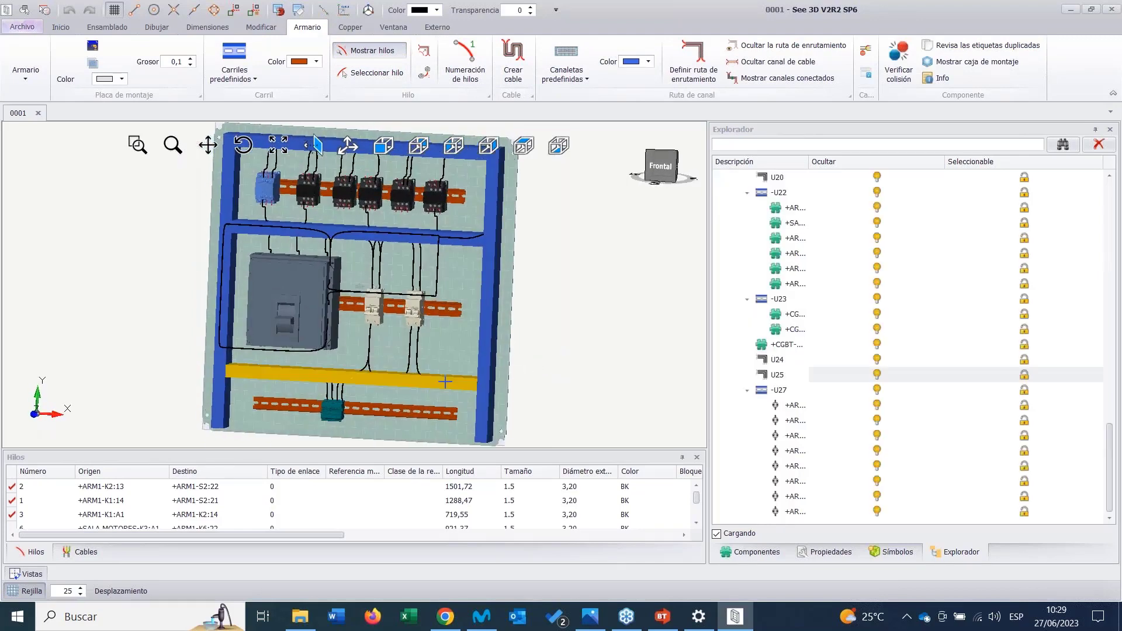
{"action": "left_click", "coordinate": [864, 73]}
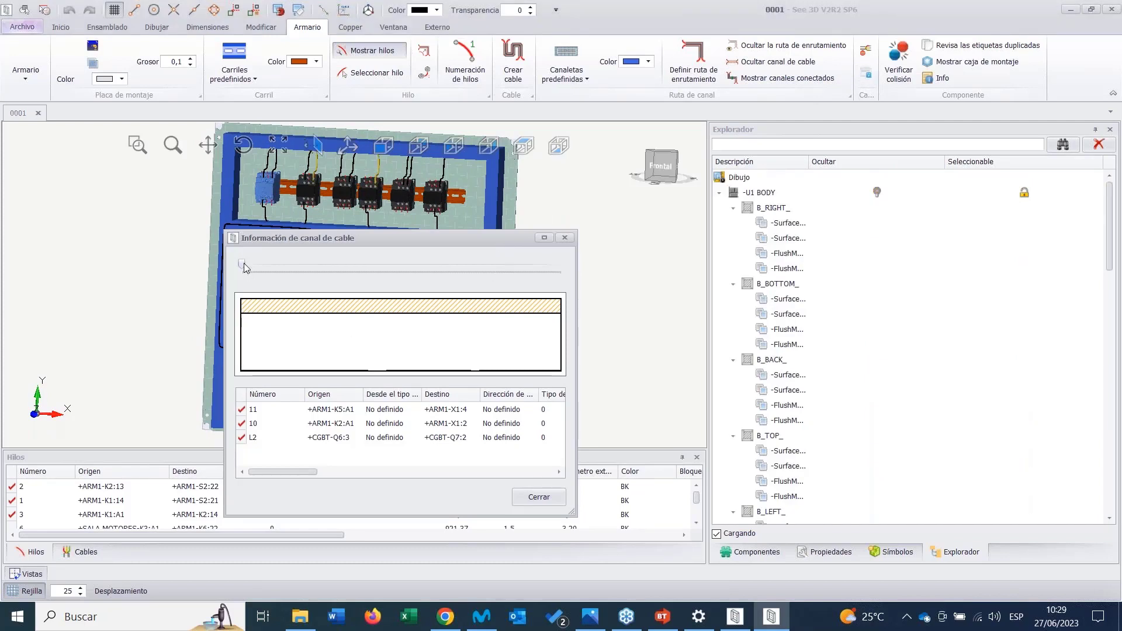
{"action": "left_click_drag", "start_coordinate": [244, 267], "coordinate": [266, 266]}
{"action": "left_click_drag", "start_coordinate": [265, 267], "coordinate": [329, 267]}
{"action": "left_click", "coordinate": [538, 497]}
{"action": "middle_click_drag", "start_coordinate": [401, 362], "coordinate": [421, 358]}
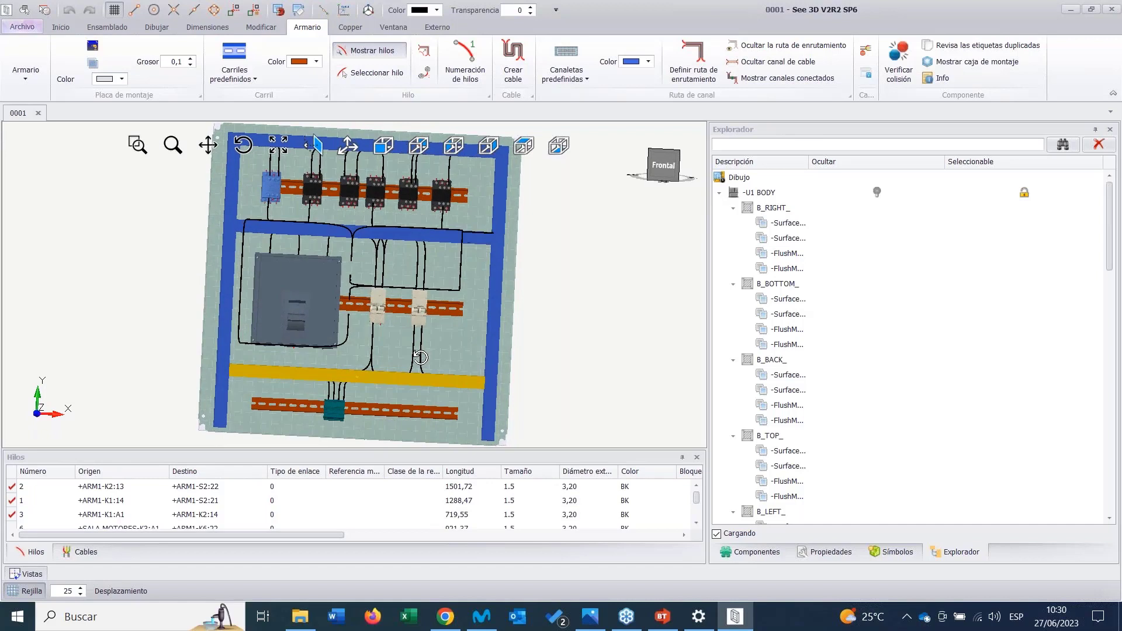
Delete all the routed wires from the drawing and route all of them again.
{"action": "right_click", "coordinate": [368, 493]}
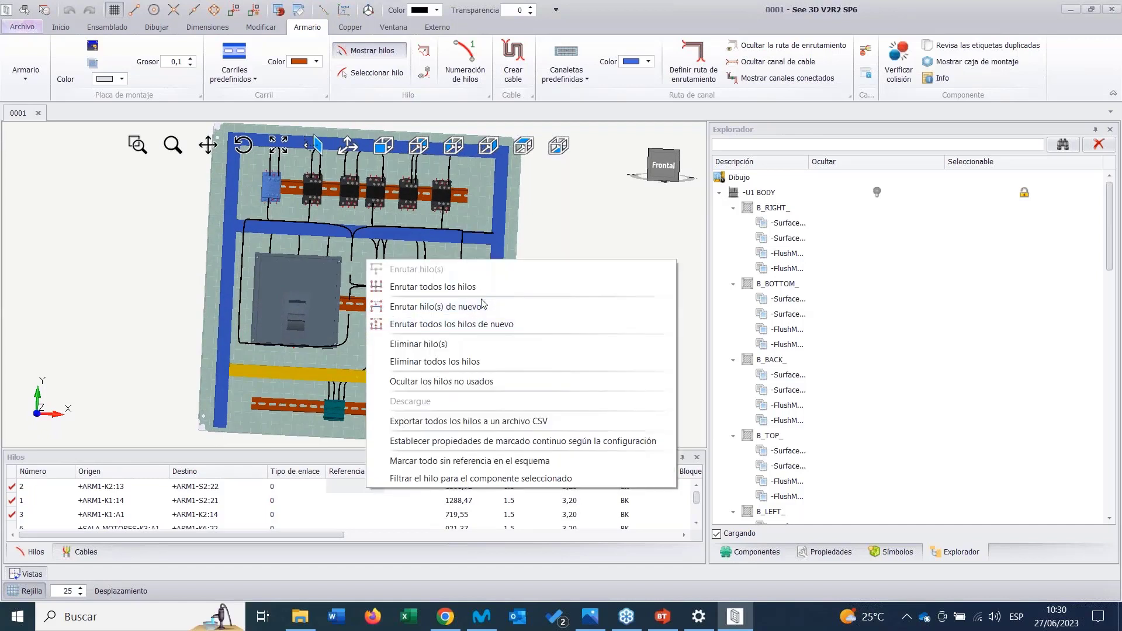
{"action": "left_click", "coordinate": [467, 362]}
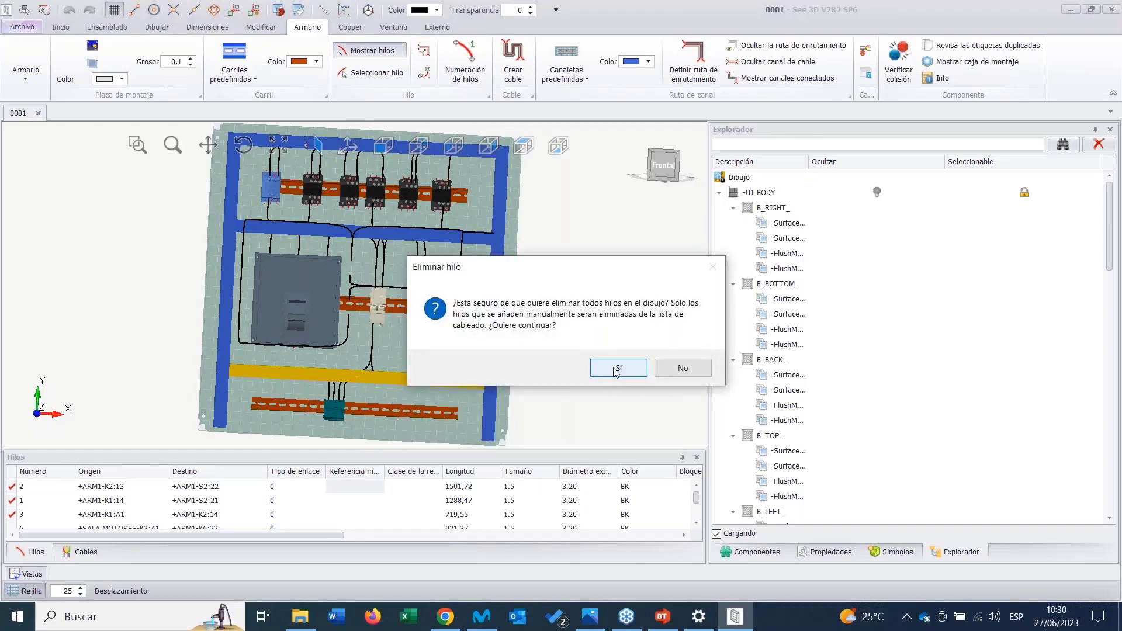
{"action": "left_click", "coordinate": [615, 369]}
{"action": "right_click", "coordinate": [375, 508]}
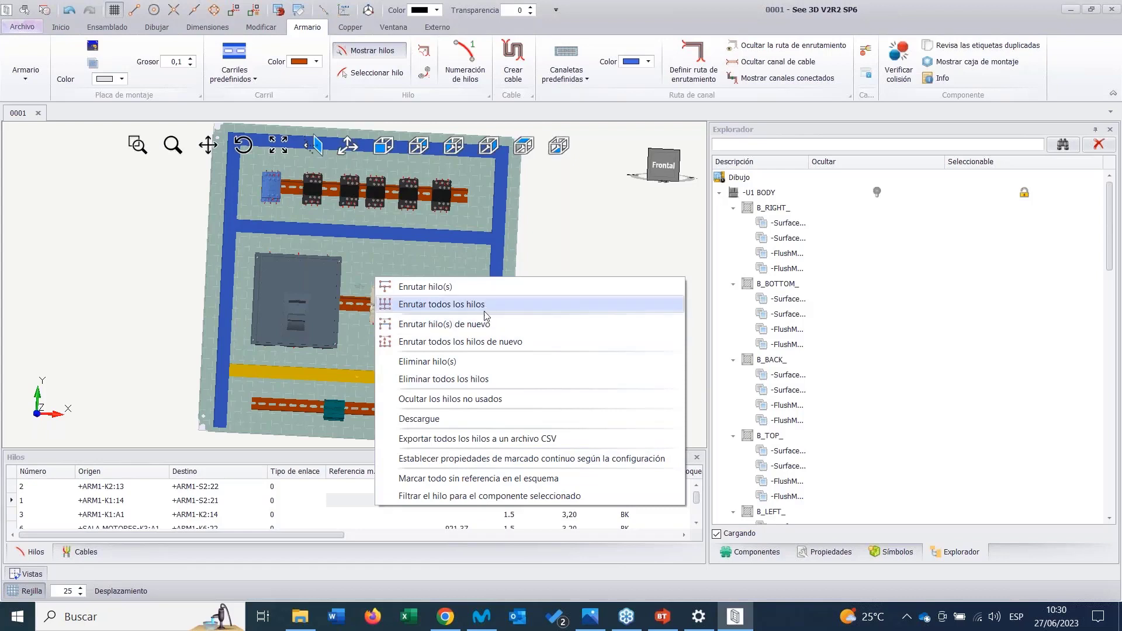
{"action": "left_click", "coordinate": [489, 344]}
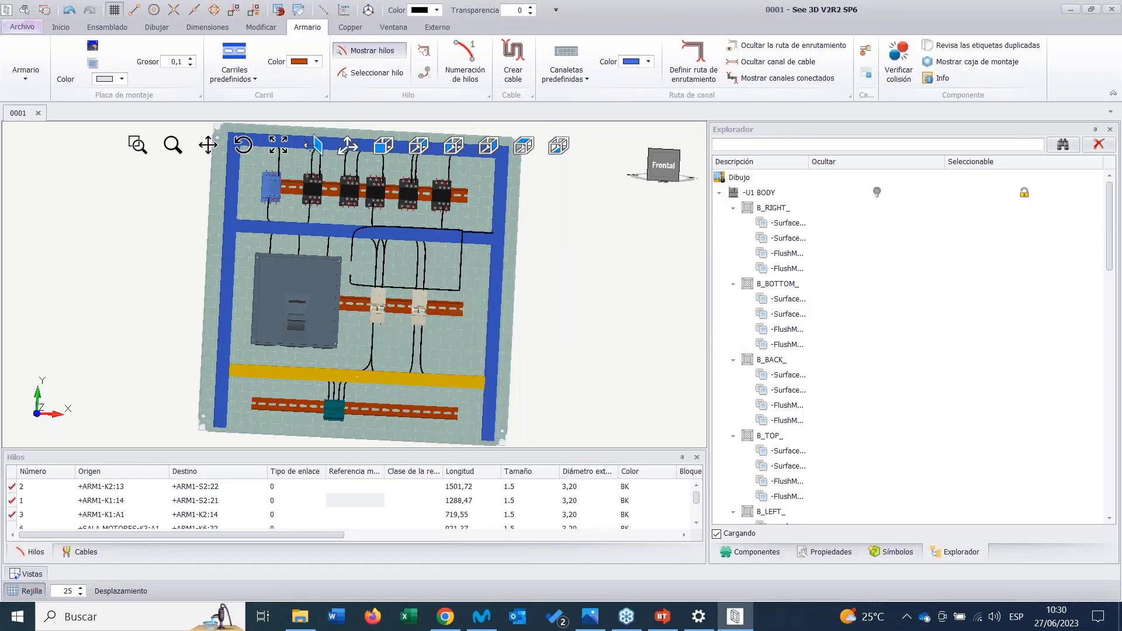
{"action": "middle_click_drag", "start_coordinate": [435, 344], "coordinate": [441, 337]}
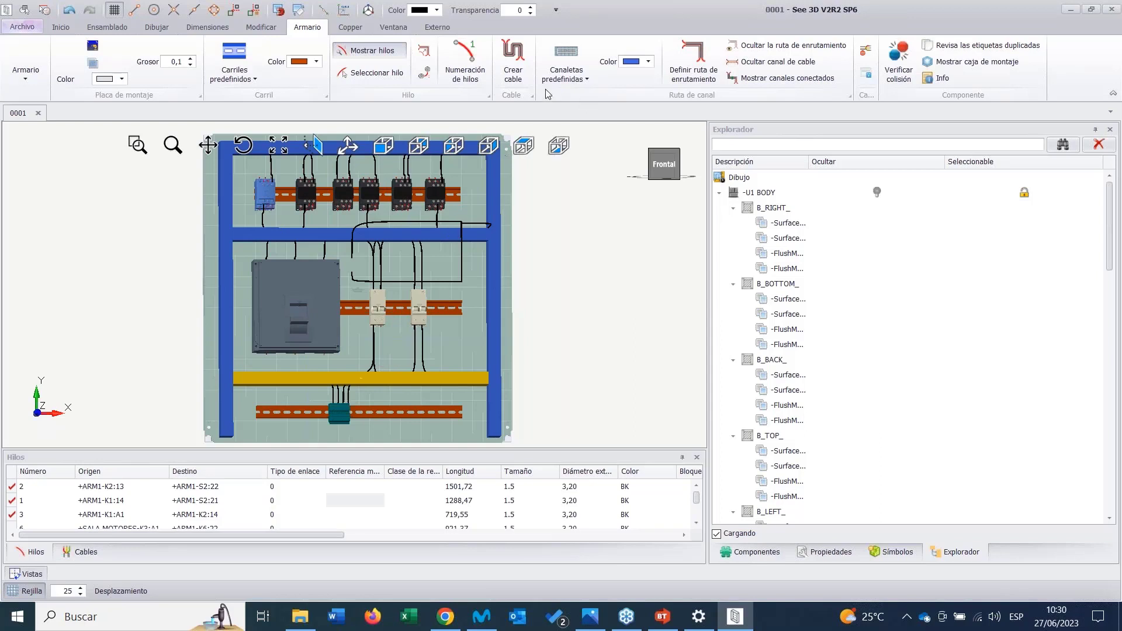
Select the wire linking the undersides of the two small breakers and open its route change options.
{"action": "left_click", "coordinate": [415, 341]}
{"action": "left_click", "coordinate": [529, 323]}
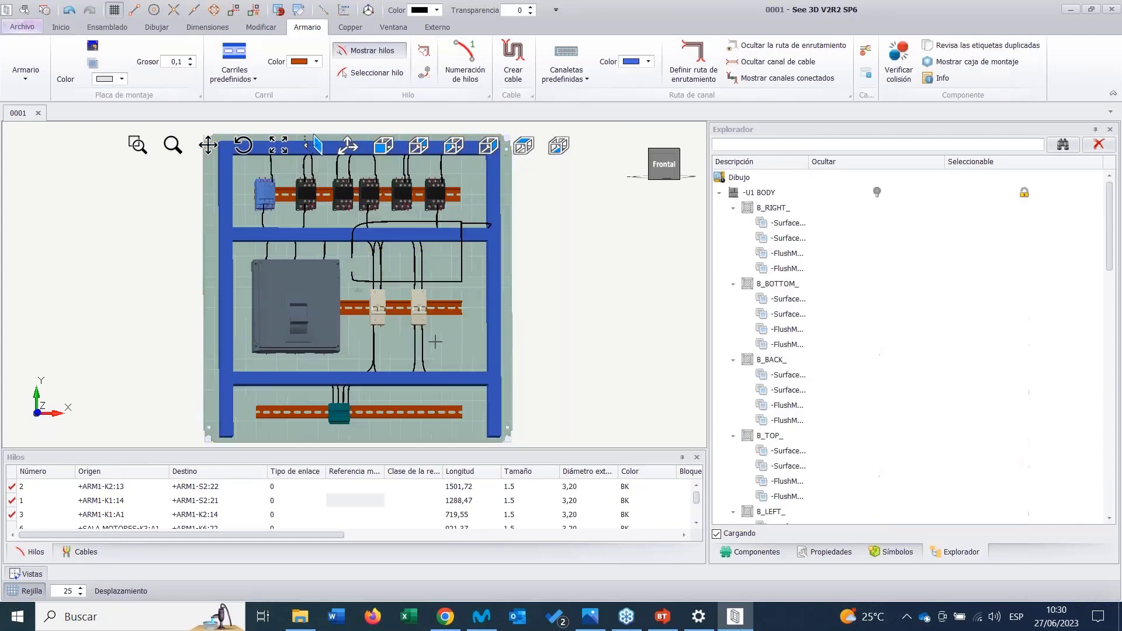
{"action": "scroll", "coordinate": [413, 343], "scroll_direction": "up", "scroll_amount": 5}
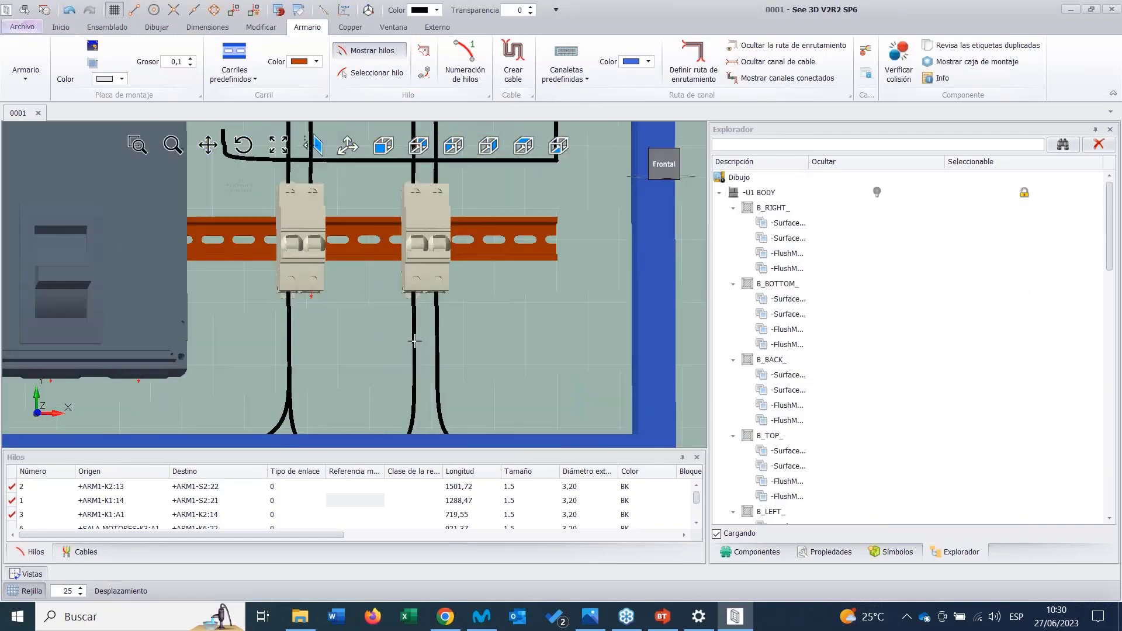
{"action": "left_click", "coordinate": [415, 341]}
{"action": "right_click", "coordinate": [415, 341]}
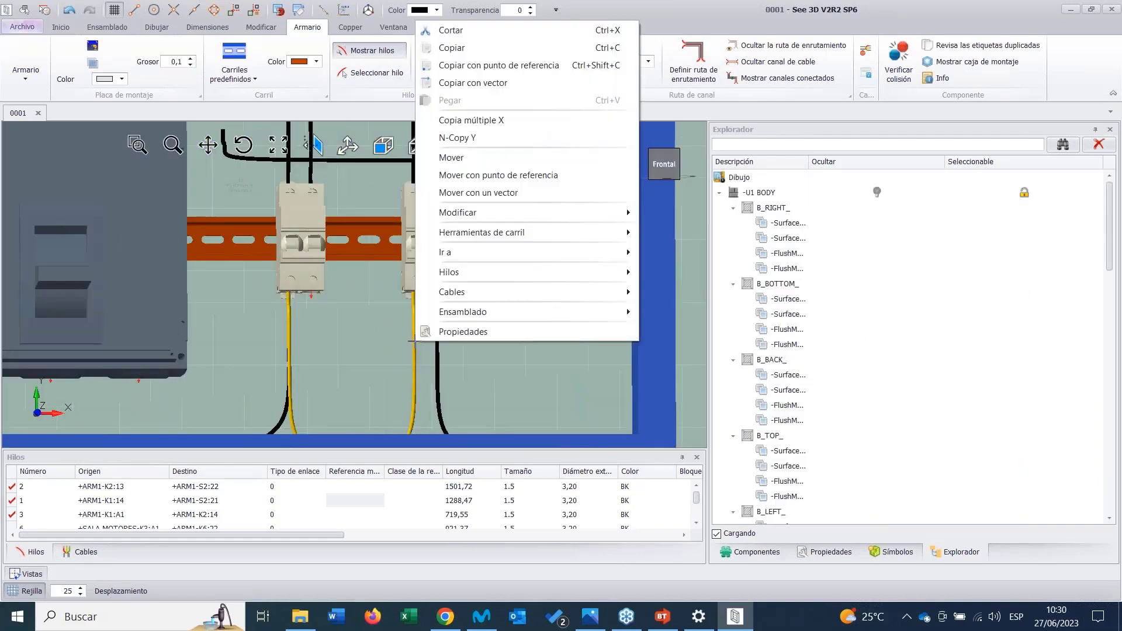
{"action": "mouse_move", "coordinate": [476, 272]}
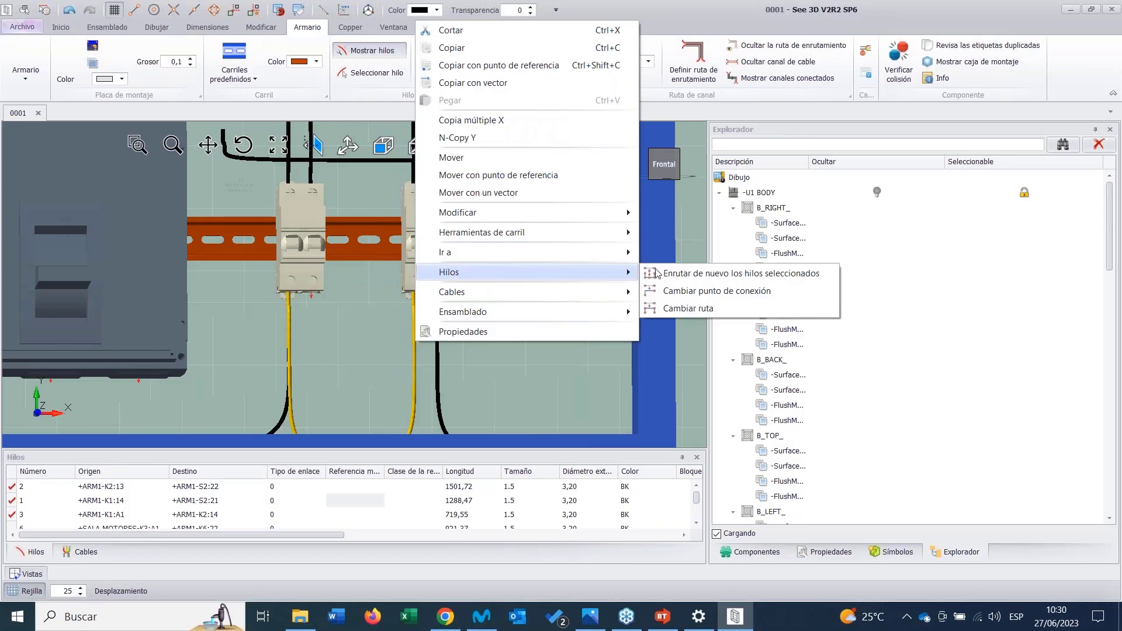
{"action": "left_click", "coordinate": [689, 308]}
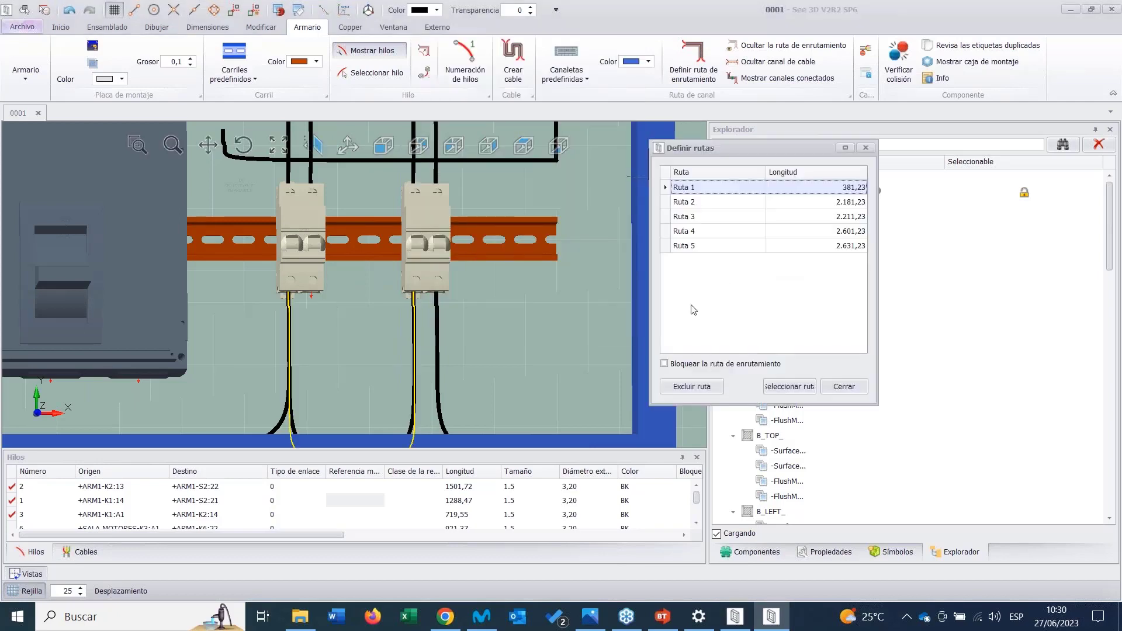
Preview alternative routes Ruta 2 to Ruta 5 for the wire on the mounting plate, and close the route list without choosing one.
{"action": "scroll", "coordinate": [519, 304], "scroll_direction": "down", "scroll_amount": 3}
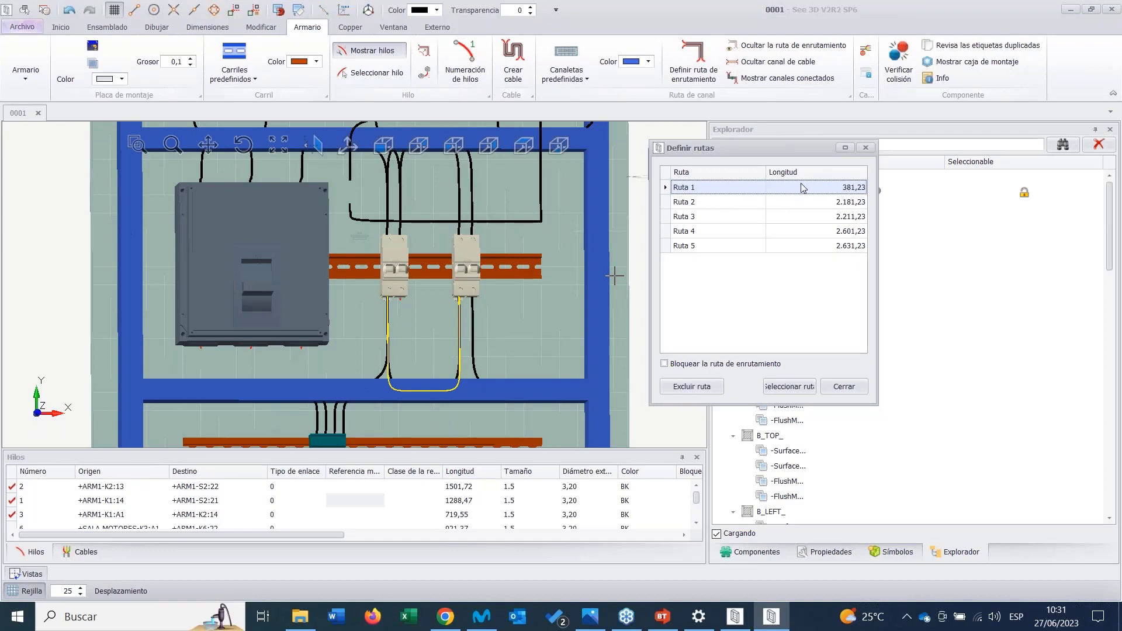
{"action": "left_click", "coordinate": [714, 205]}
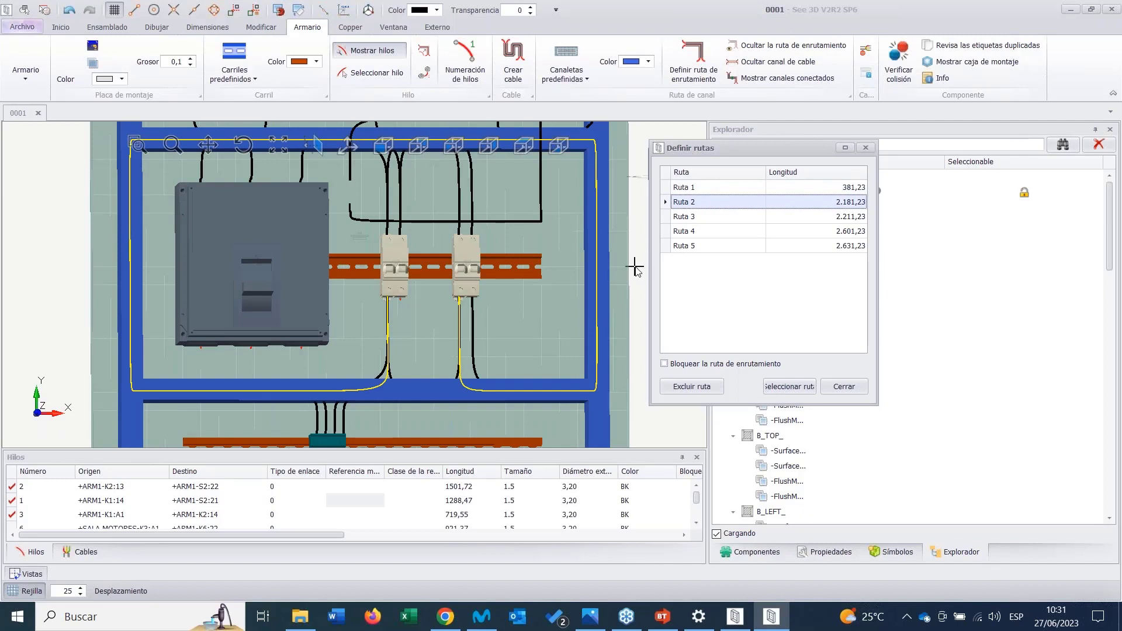
{"action": "left_click", "coordinate": [709, 219]}
{"action": "left_click", "coordinate": [709, 233]}
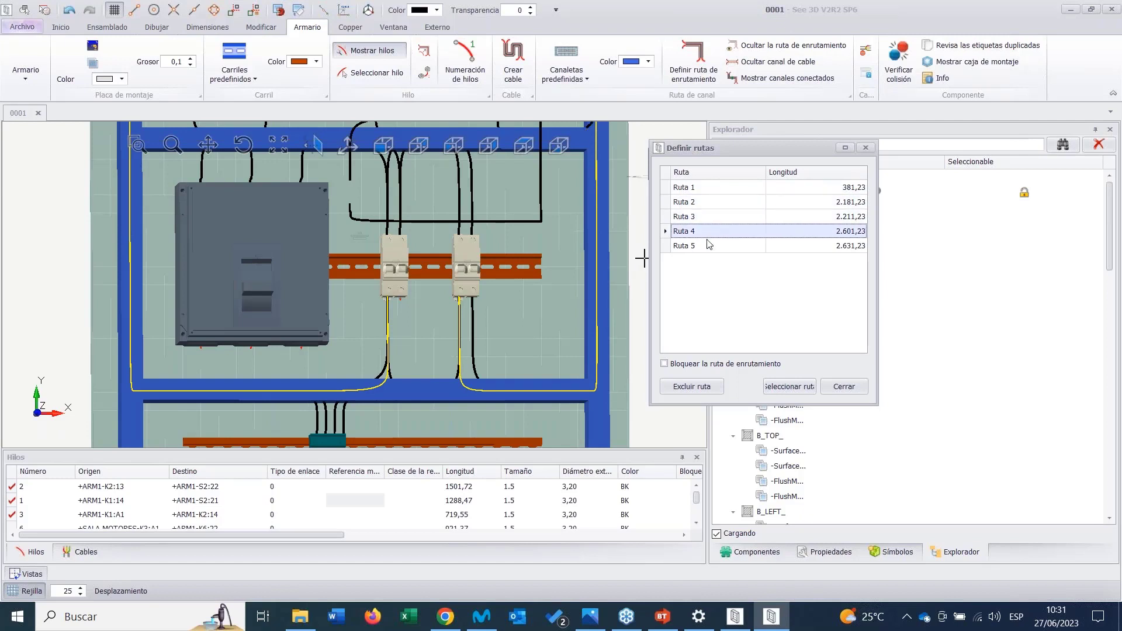
{"action": "scroll", "coordinate": [588, 254], "scroll_direction": "down", "scroll_amount": 4}
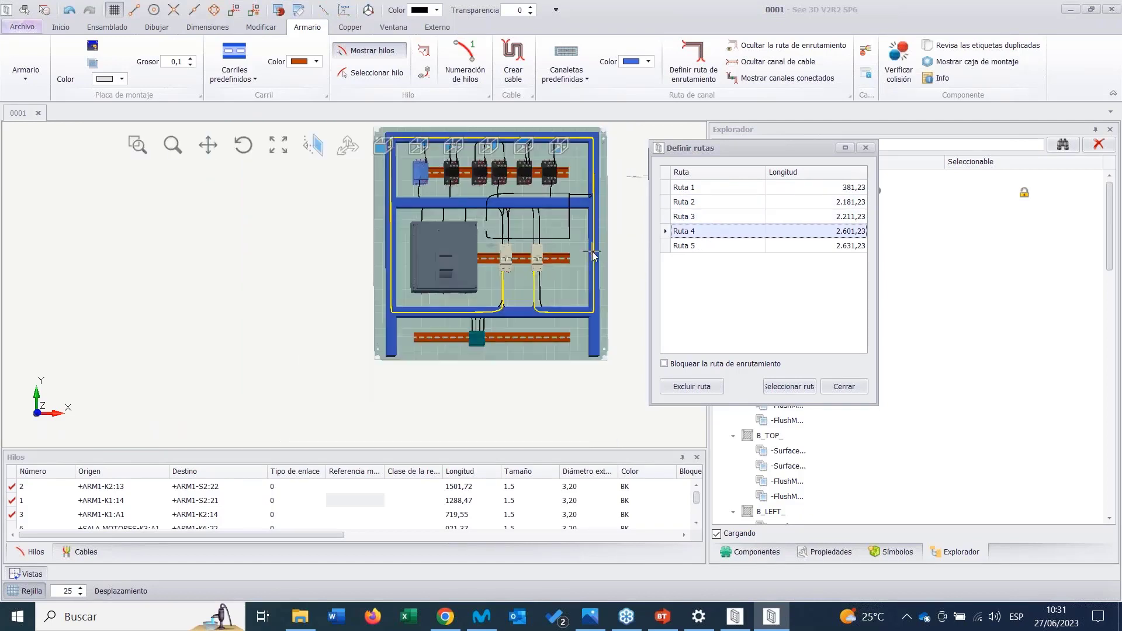
{"action": "left_click", "coordinate": [694, 248]}
{"action": "left_click", "coordinate": [698, 234]}
{"action": "left_click", "coordinate": [853, 390]}
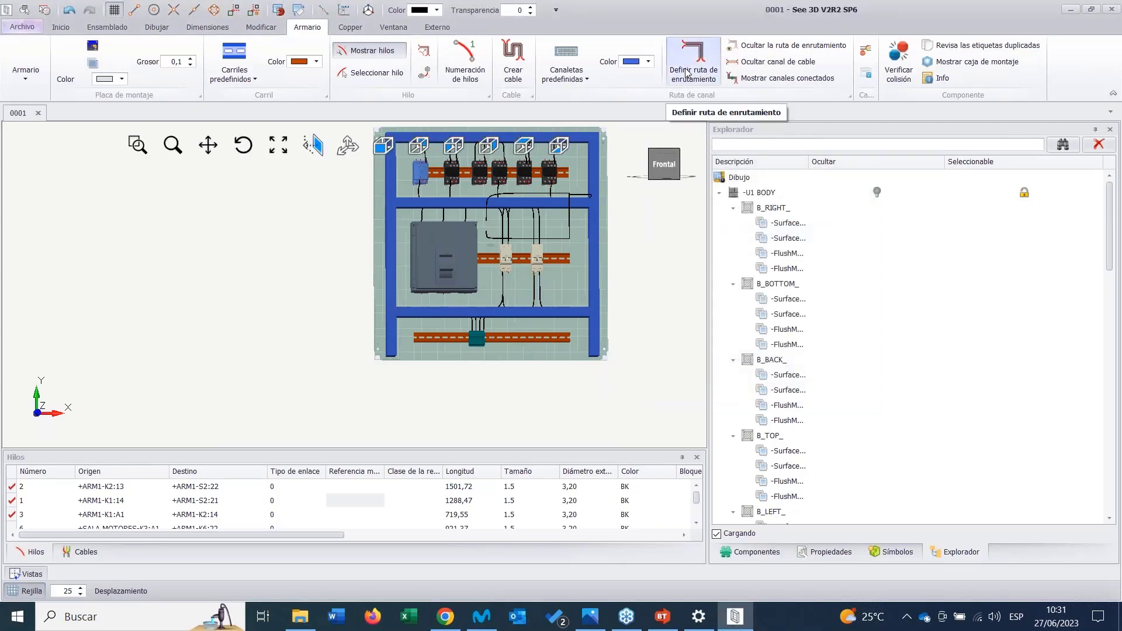
Hide the wires and generate the drilling hole chart of the mounting plate for the MP_FRONT machining definition.
{"action": "left_click", "coordinate": [365, 51]}
{"action": "middle_click_drag", "start_coordinate": [570, 248], "coordinate": [546, 229]}
{"action": "left_click", "coordinate": [547, 230]}
{"action": "right_click", "coordinate": [546, 229]}
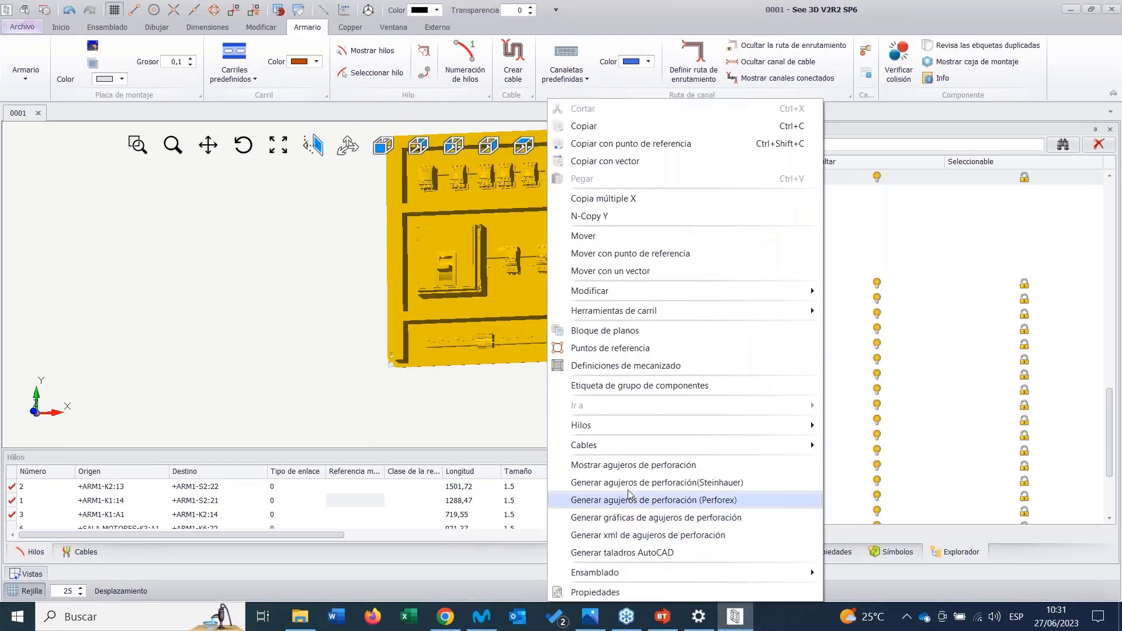
{"action": "left_click", "coordinate": [629, 519]}
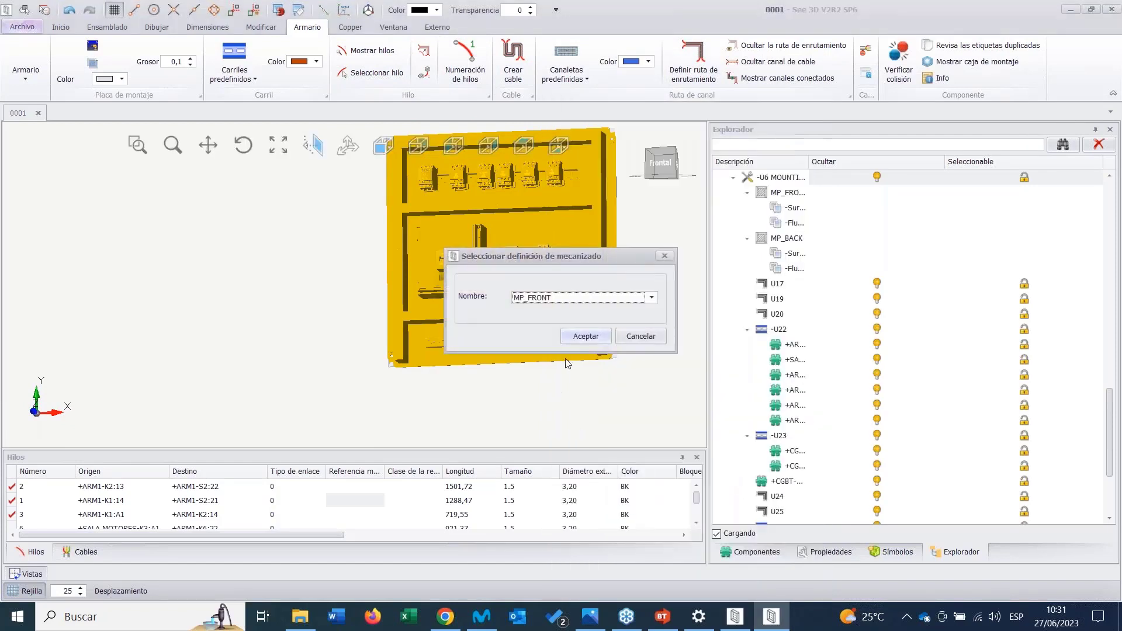
{"action": "left_click", "coordinate": [577, 334]}
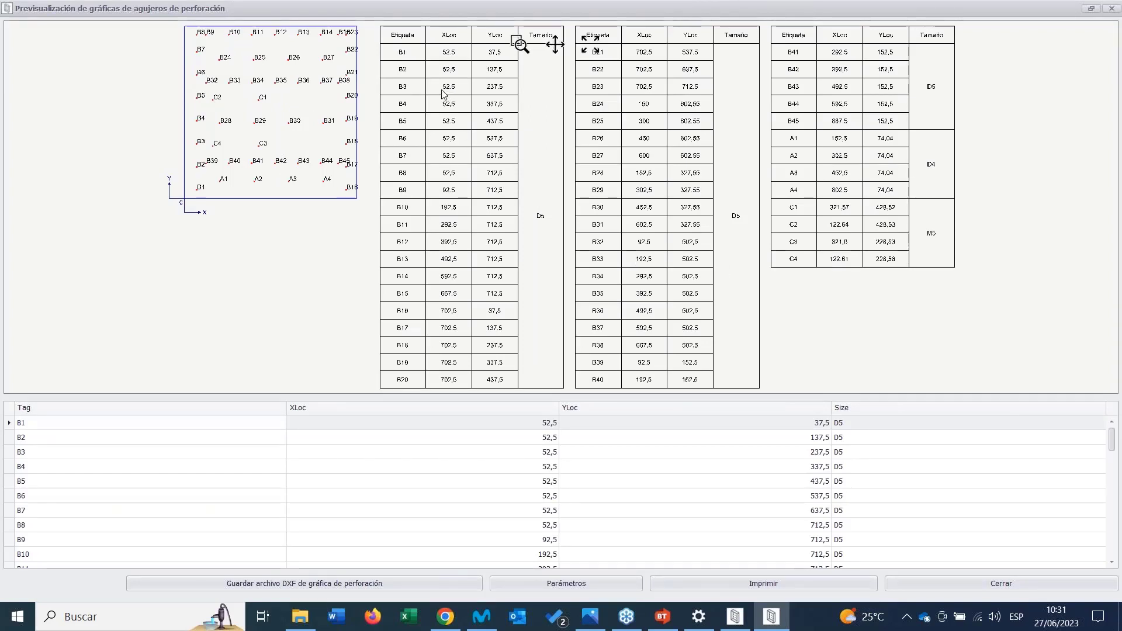
Examine the hole positions, coordinates and sizes in the drilling chart preview, and close it.
{"action": "scroll", "coordinate": [400, 57], "scroll_direction": "up", "scroll_amount": 2}
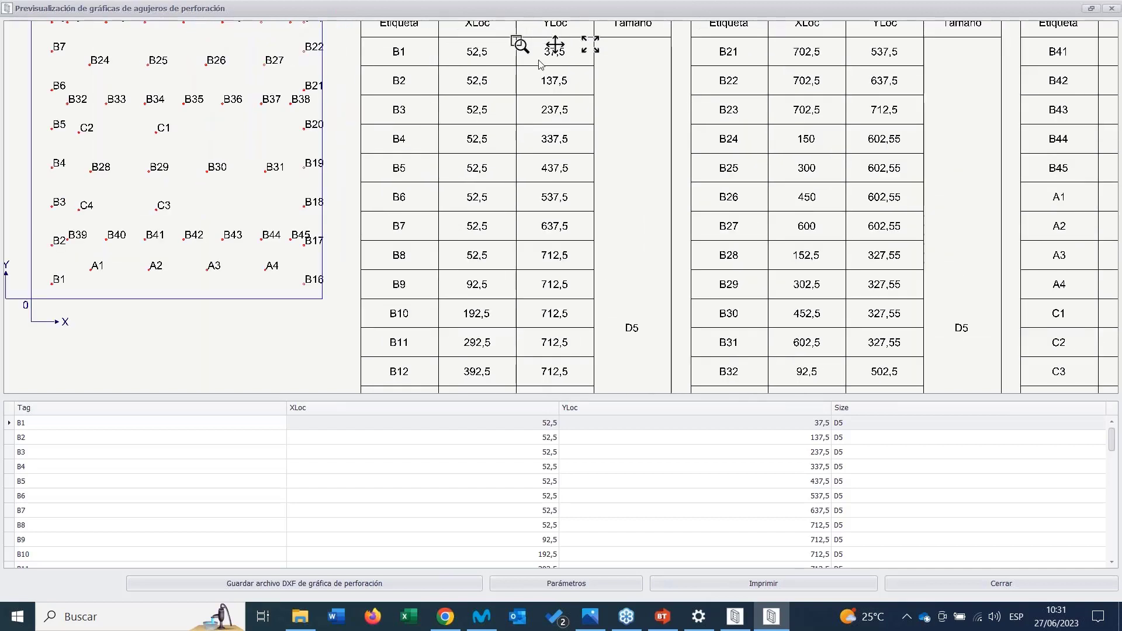
{"action": "scroll", "coordinate": [544, 89], "scroll_direction": "down", "scroll_amount": 1}
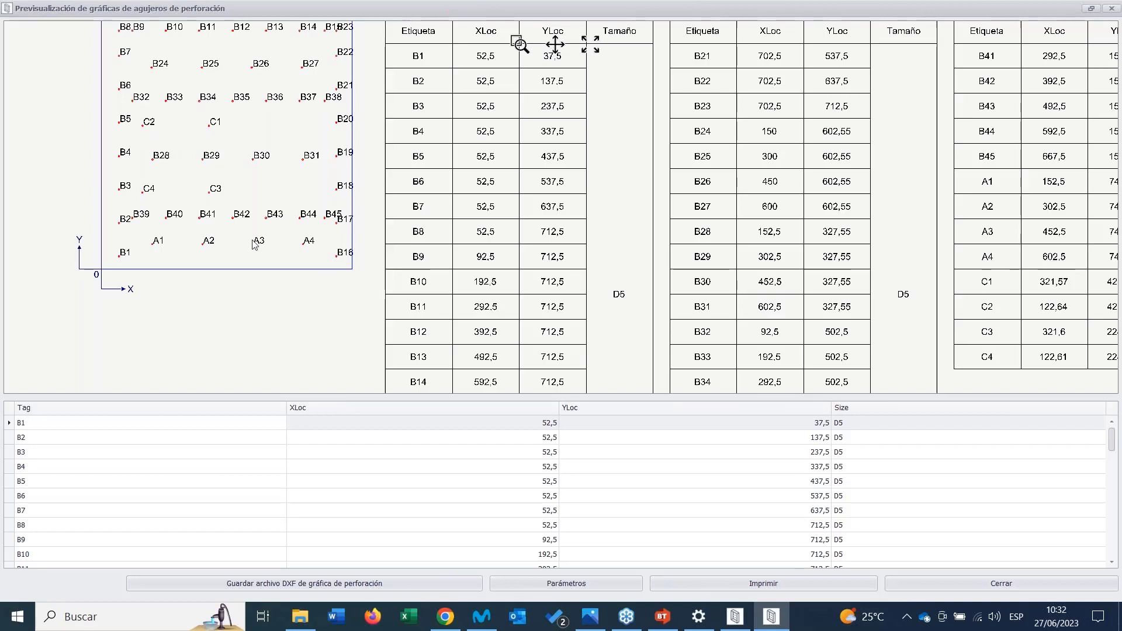
{"action": "left_click", "coordinate": [1110, 9]}
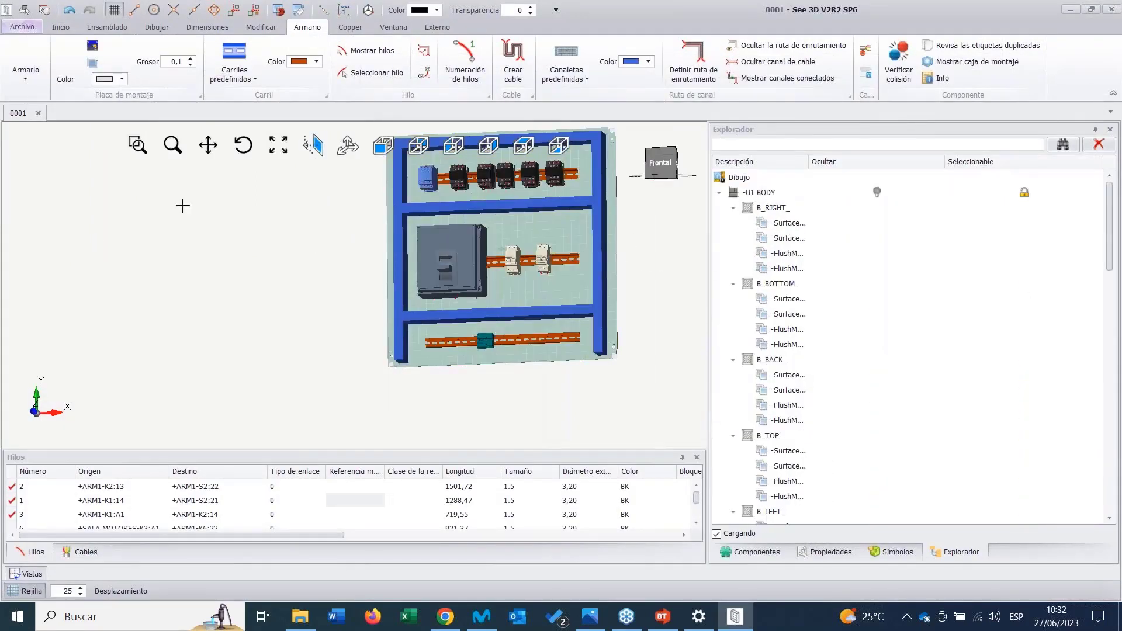
Generate a print preview of the wire routing report using the template Wire Routing Report_SE.dpa3drep.
{"action": "left_click", "coordinate": [138, 144]}
{"action": "left_click", "coordinate": [22, 27]}
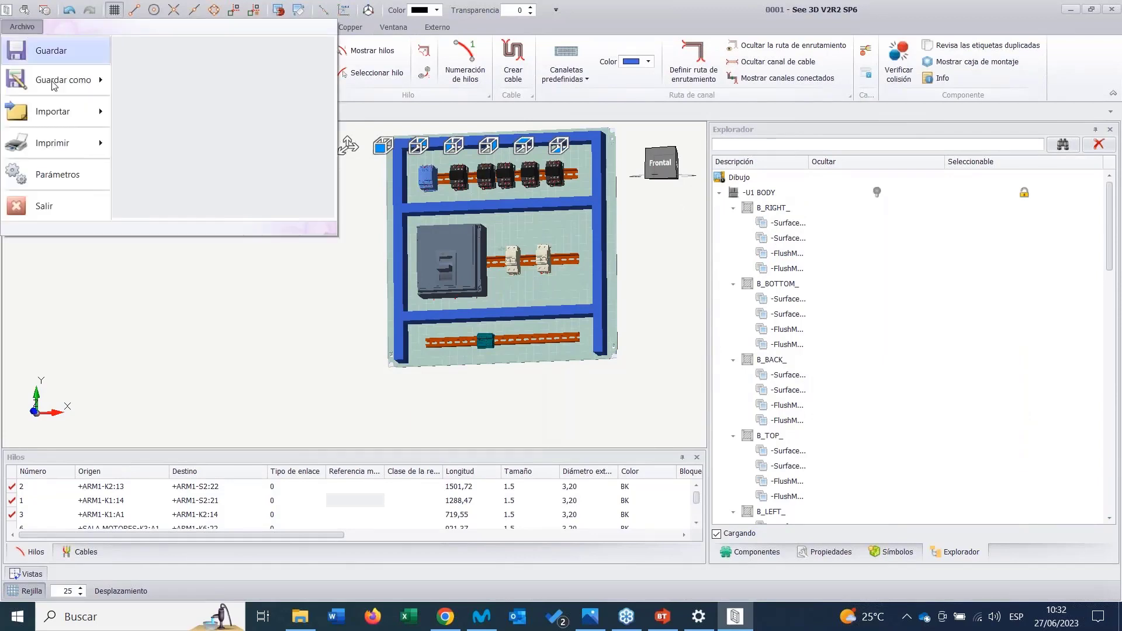
{"action": "mouse_move", "coordinate": [71, 143]}
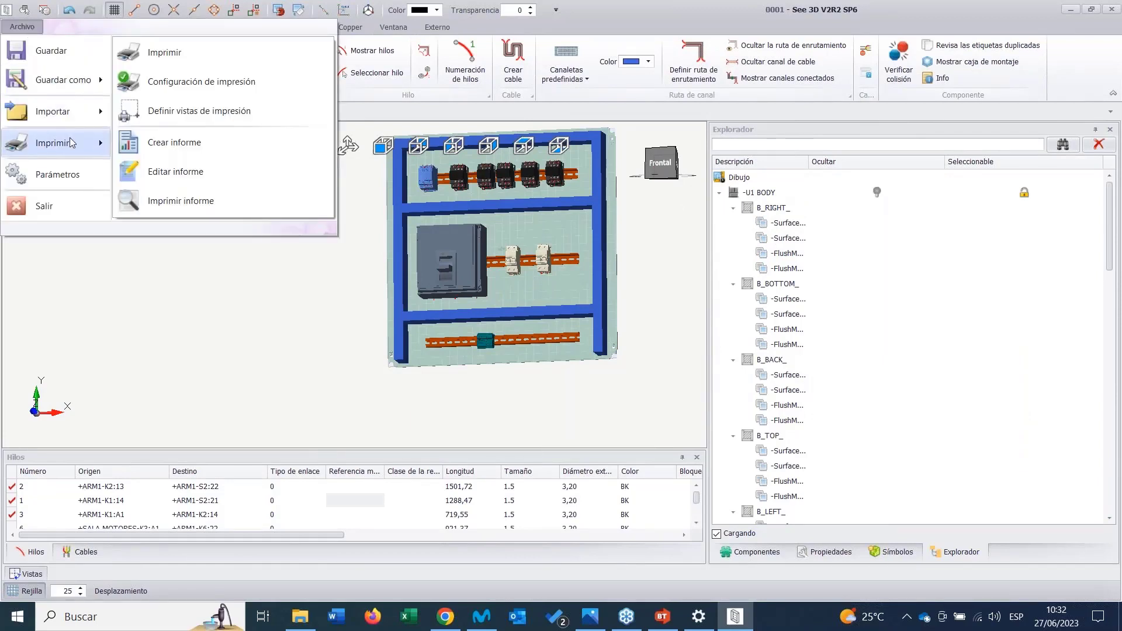
{"action": "left_click", "coordinate": [193, 200]}
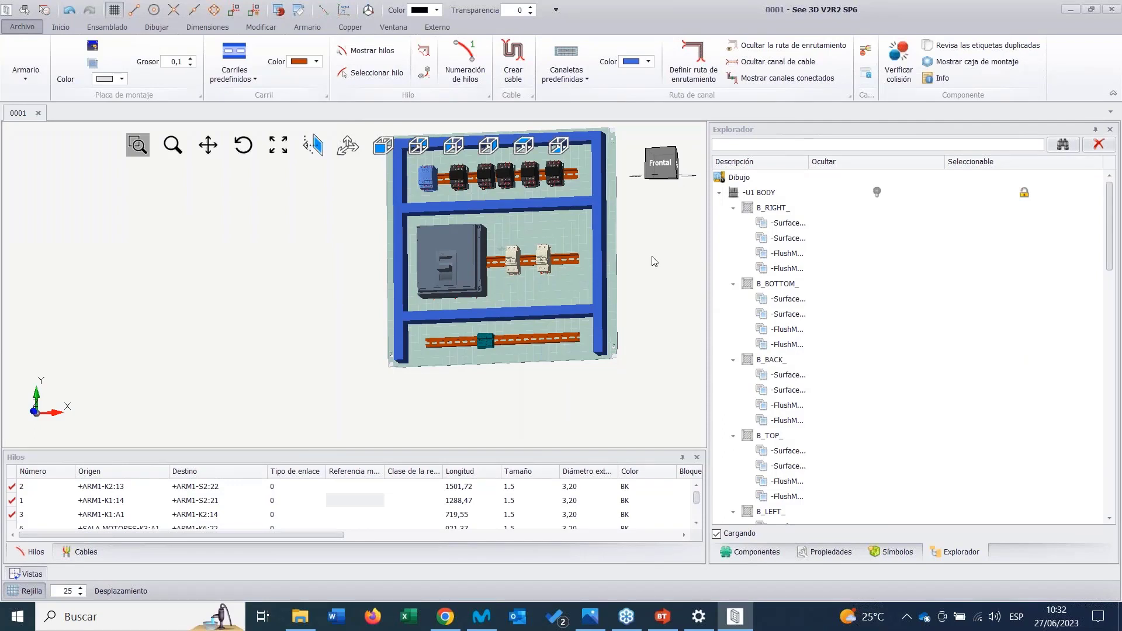
{"action": "scroll", "coordinate": [244, 236], "scroll_direction": "down", "scroll_amount": 2}
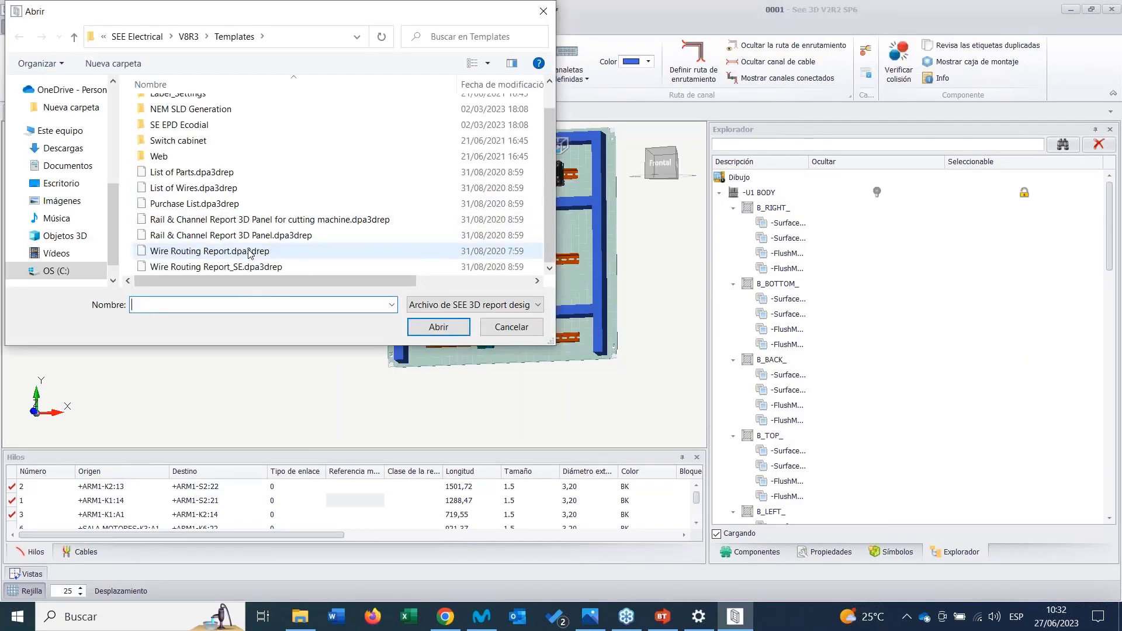
{"action": "double_click", "coordinate": [240, 270]}
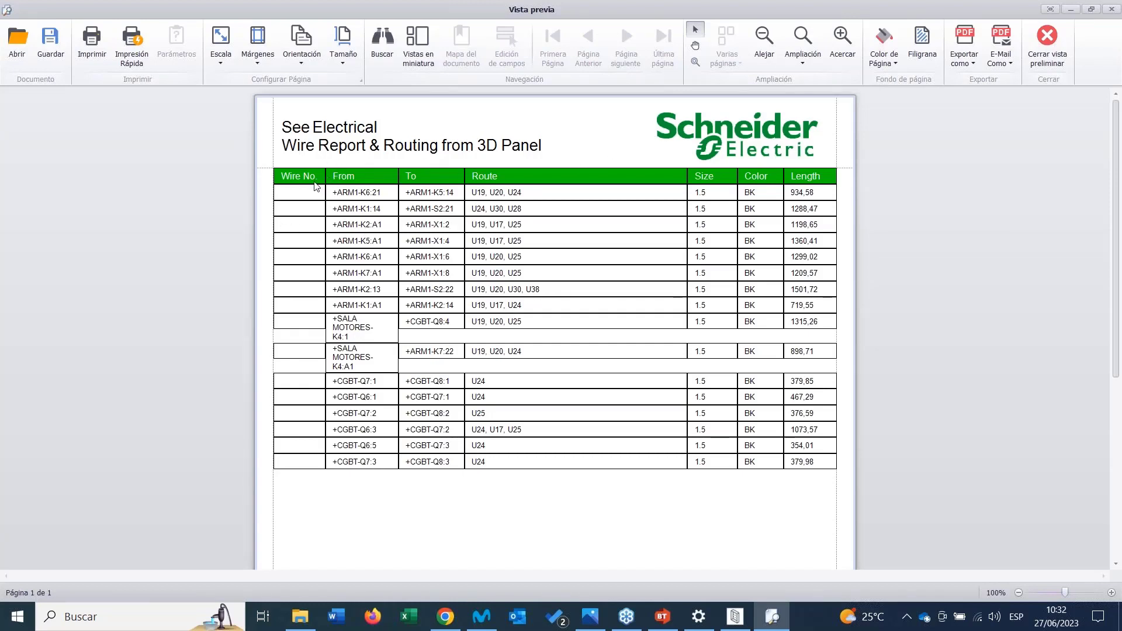
Review each wire's origin, destination, route and length in the report preview, and close it.
{"action": "scroll", "coordinate": [316, 186], "scroll_direction": "down", "scroll_amount": 5}
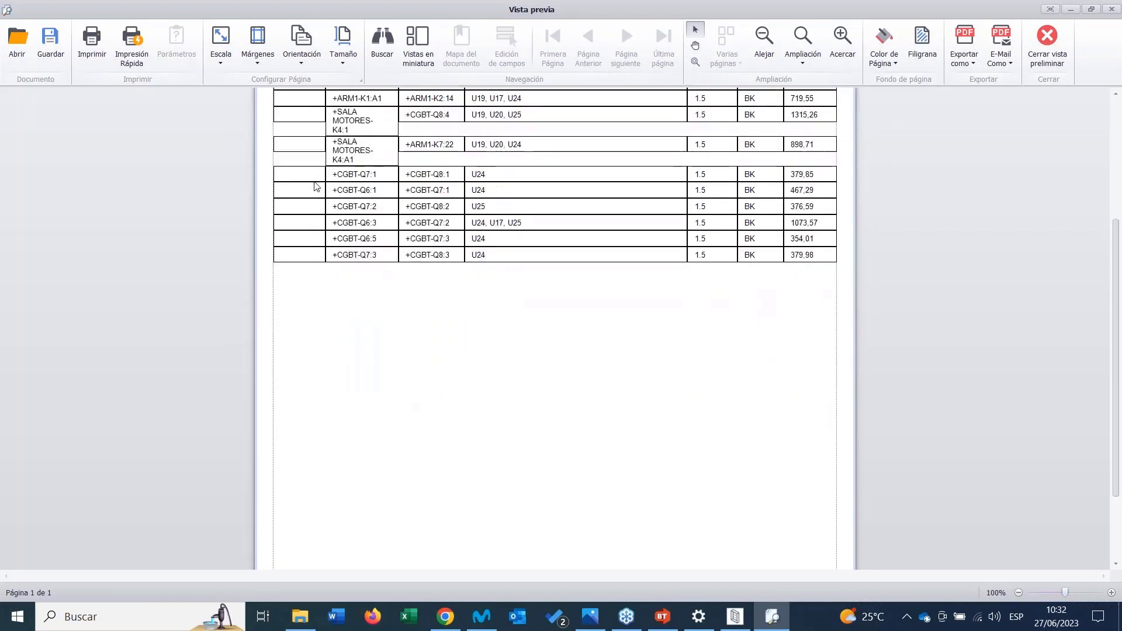
{"action": "scroll", "coordinate": [320, 183], "scroll_direction": "up", "scroll_amount": 3}
{"action": "scroll", "coordinate": [316, 186], "scroll_direction": "up", "scroll_amount": 2}
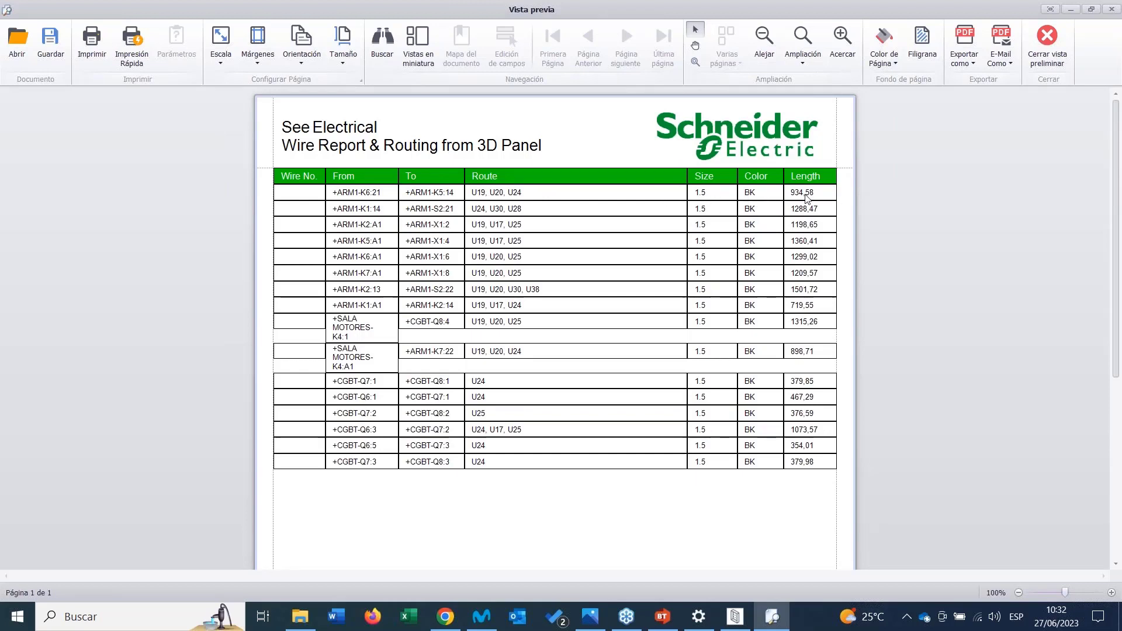
{"action": "left_click", "coordinate": [1060, 54]}
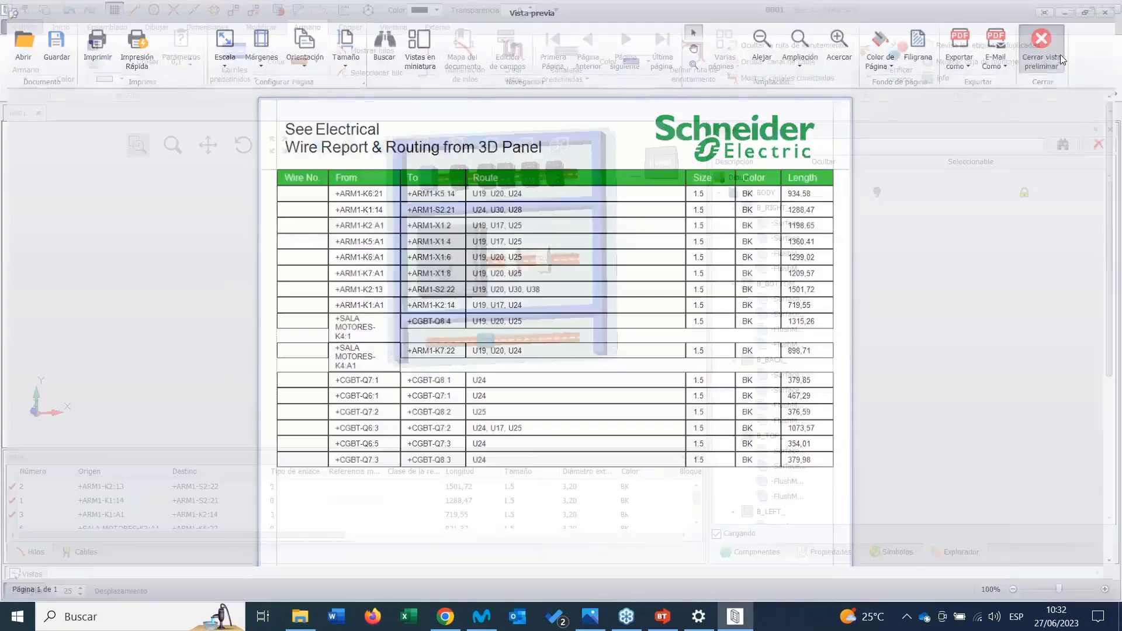
Generate a print preview of the parts list report using the template List of Parts.dpa3drep.
{"action": "left_click", "coordinate": [19, 27]}
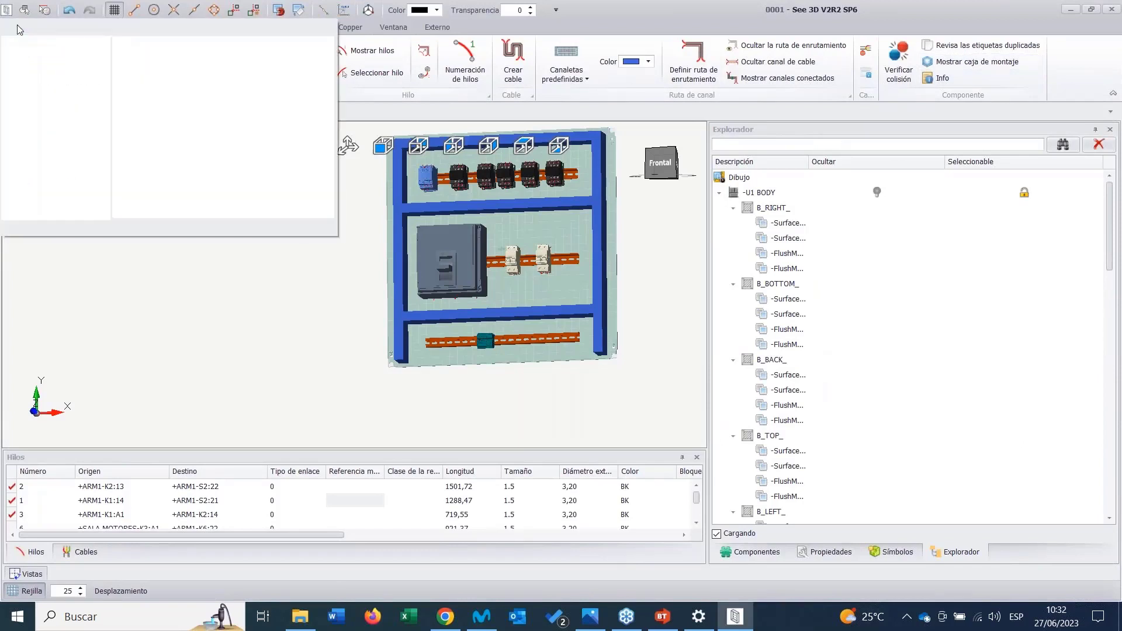
{"action": "mouse_move", "coordinate": [57, 146]}
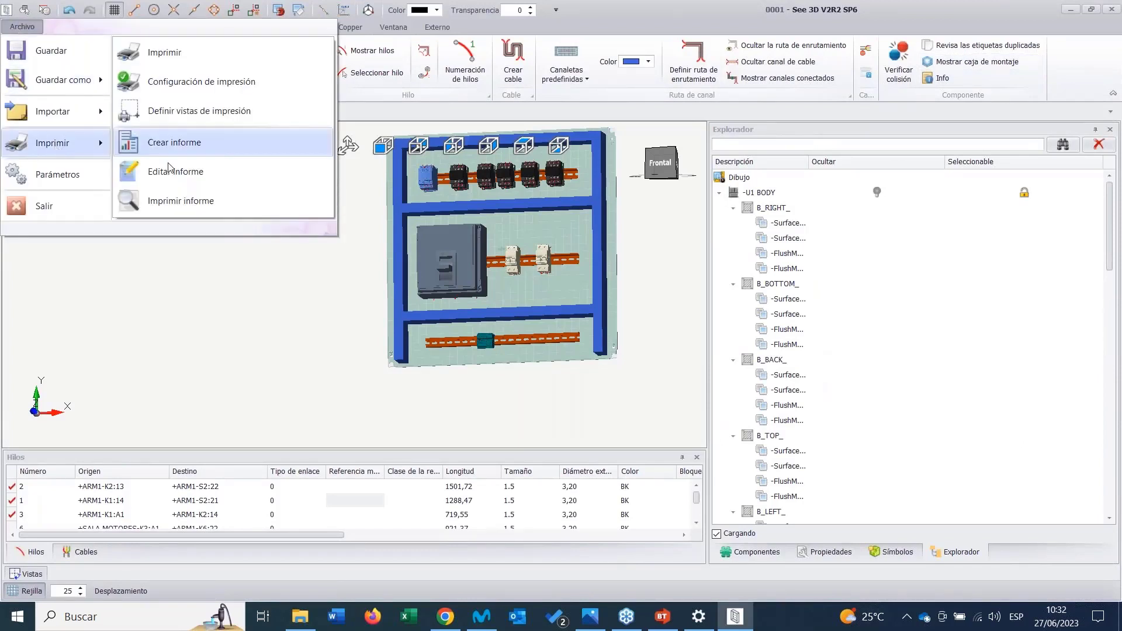
{"action": "left_click", "coordinate": [178, 200]}
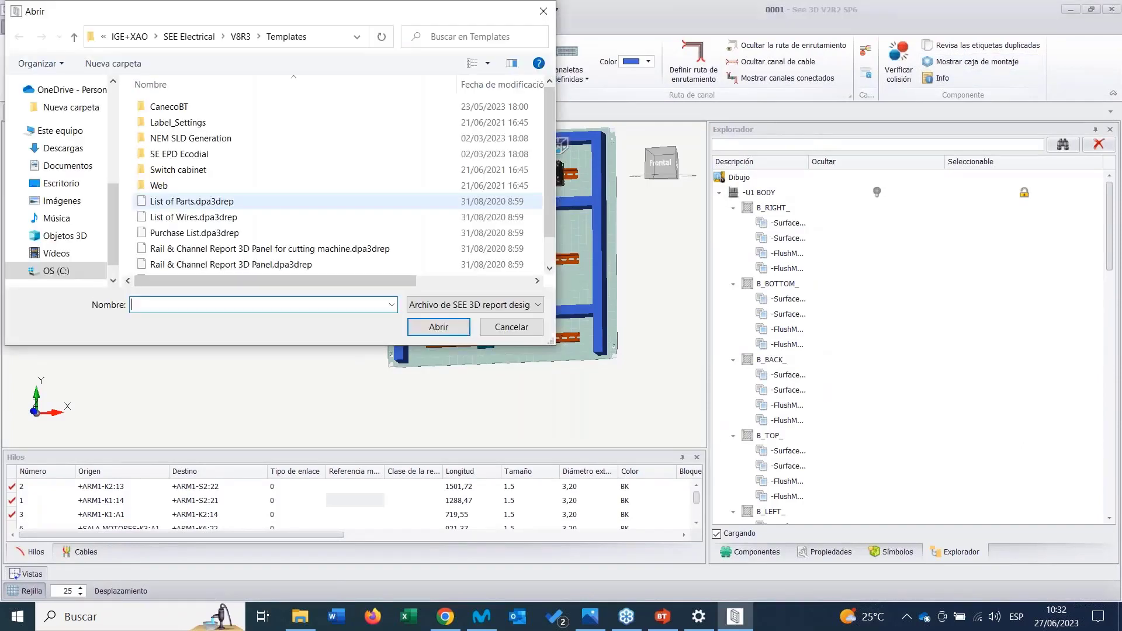
{"action": "double_click", "coordinate": [221, 202]}
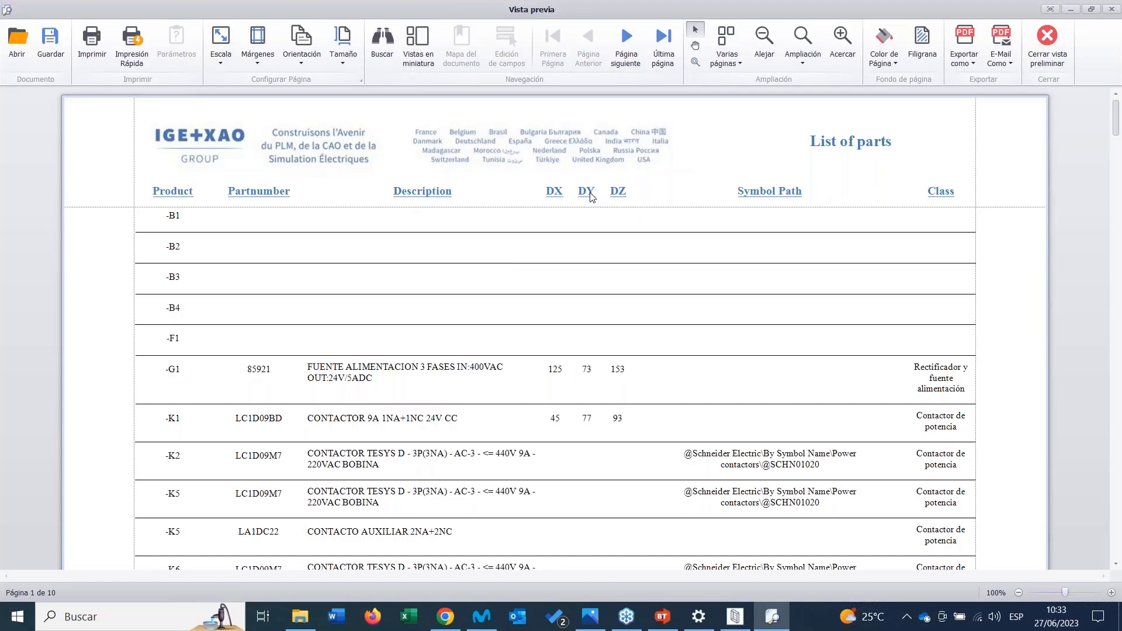
Review the products, part numbers and descriptions in the parts list preview, close it and show the cabinet's component list.
{"action": "scroll", "coordinate": [594, 260], "scroll_direction": "down", "scroll_amount": 3}
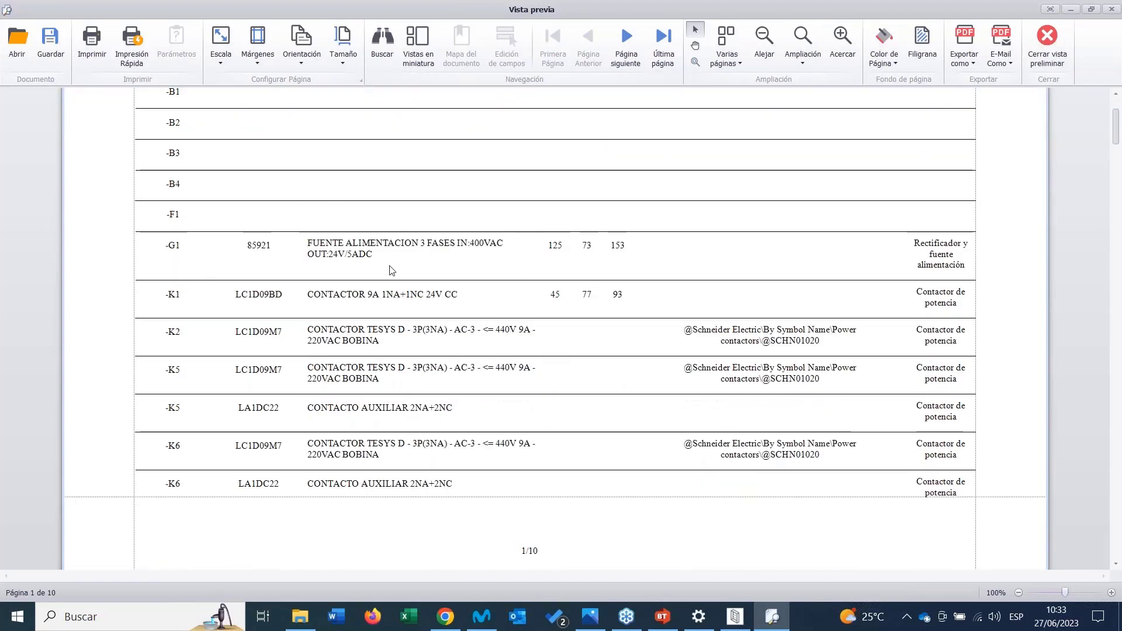
{"action": "scroll", "coordinate": [397, 230], "scroll_direction": "down", "scroll_amount": 2}
{"action": "scroll", "coordinate": [328, 344], "scroll_direction": "down", "scroll_amount": 7}
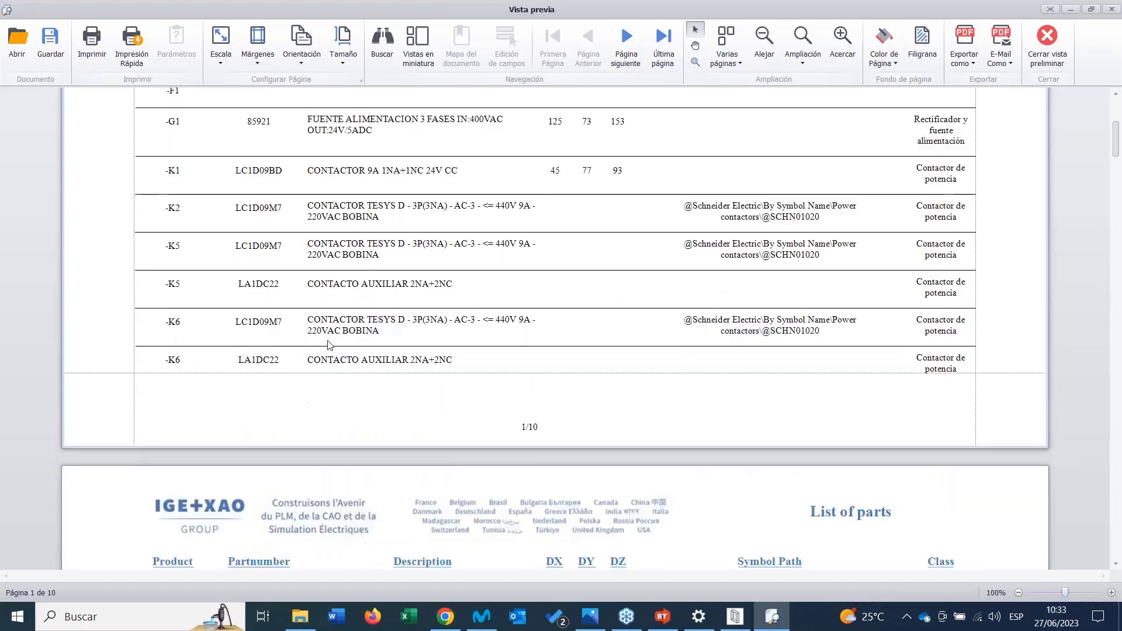
{"action": "scroll", "coordinate": [328, 345], "scroll_direction": "down", "scroll_amount": 8}
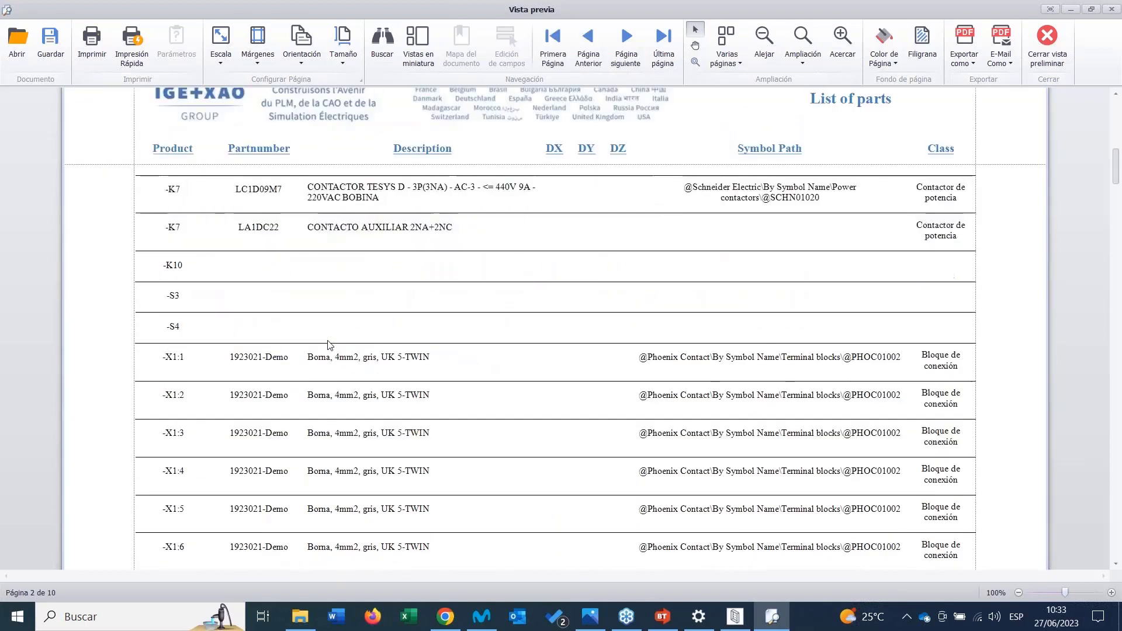
{"action": "scroll", "coordinate": [328, 345], "scroll_direction": "down", "scroll_amount": 9}
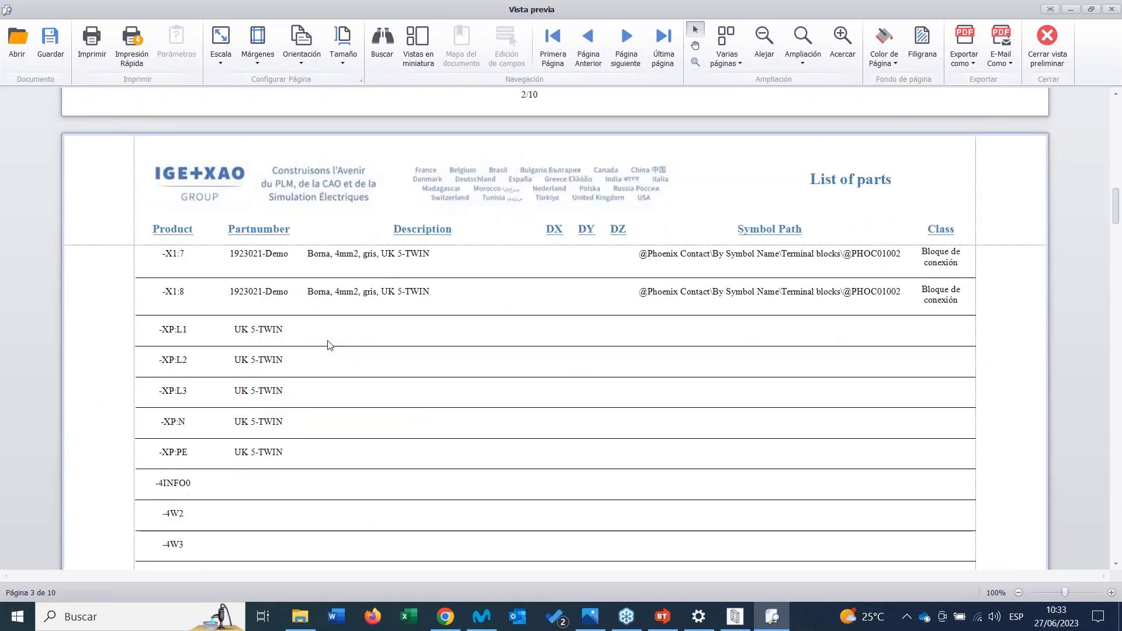
{"action": "scroll", "coordinate": [328, 345], "scroll_direction": "up", "scroll_amount": 7}
{"action": "scroll", "coordinate": [328, 345], "scroll_direction": "down", "scroll_amount": 6}
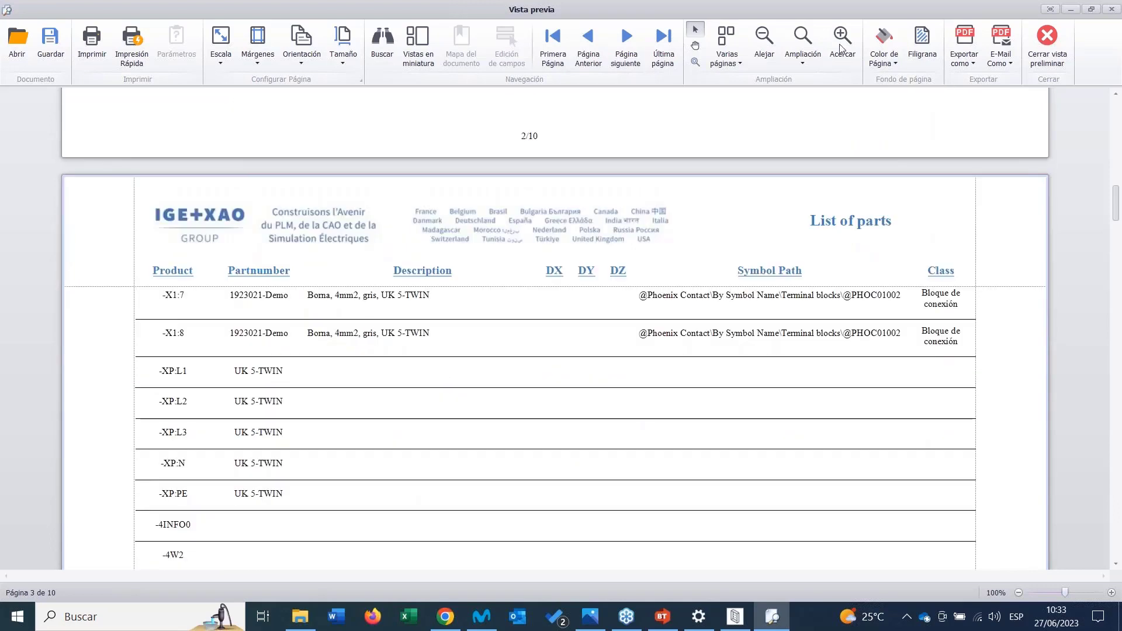
{"action": "left_click", "coordinate": [1041, 60]}
{"action": "left_click", "coordinate": [754, 552]}
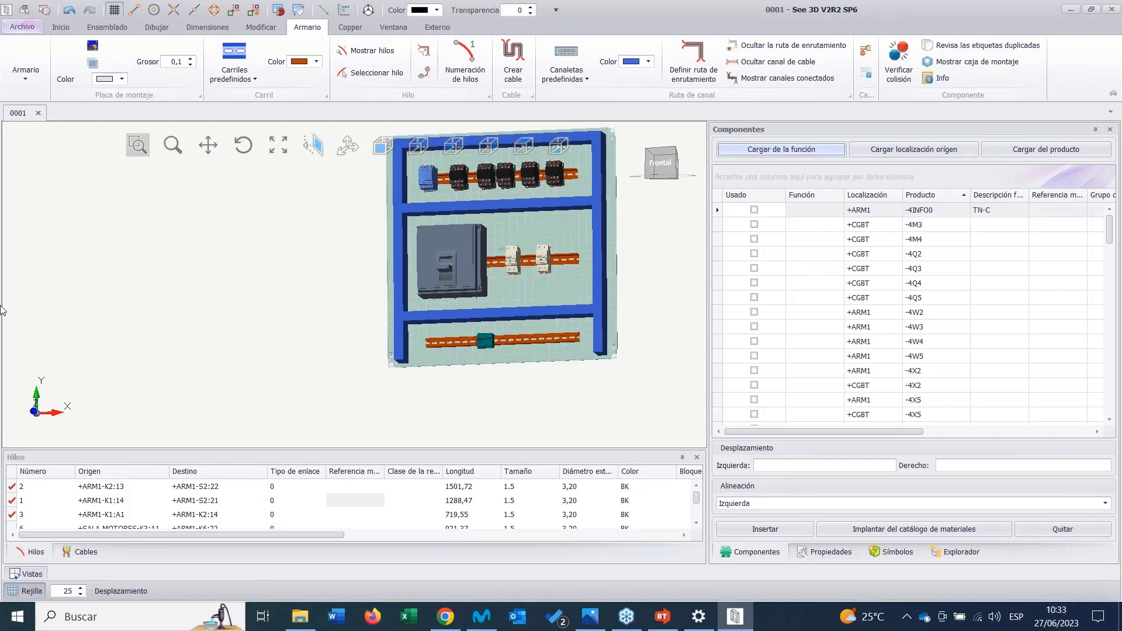
Examine the file formats available for importing into and saving the 3D cabinet drawing, cancelling the STL save.
{"action": "left_click", "coordinate": [21, 27]}
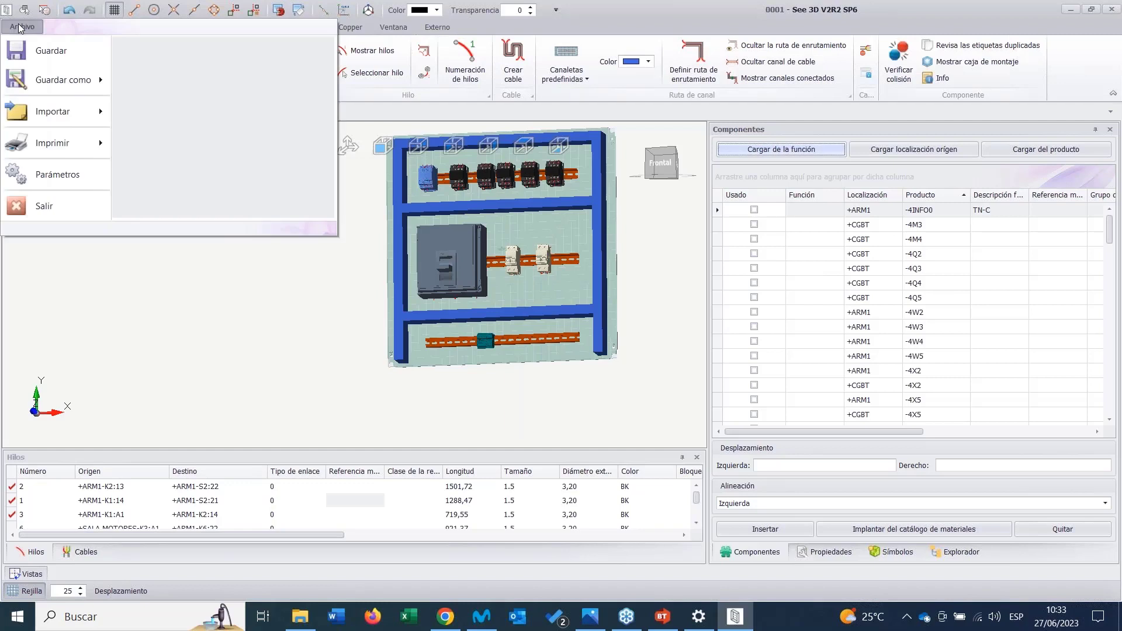
{"action": "mouse_move", "coordinate": [100, 110]}
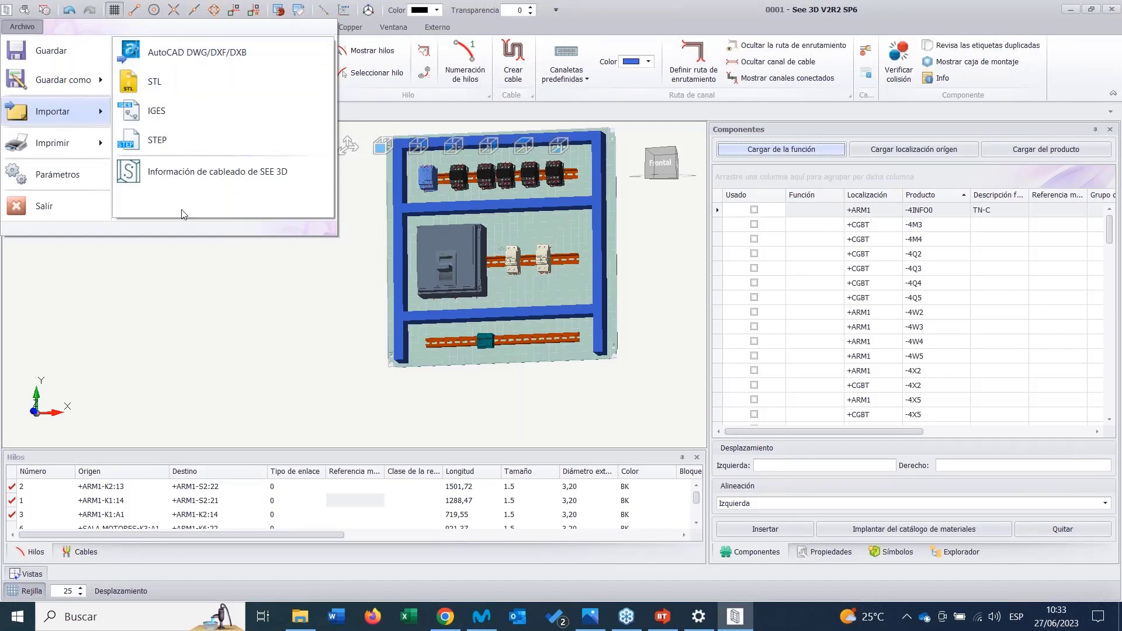
{"action": "mouse_move", "coordinate": [103, 83]}
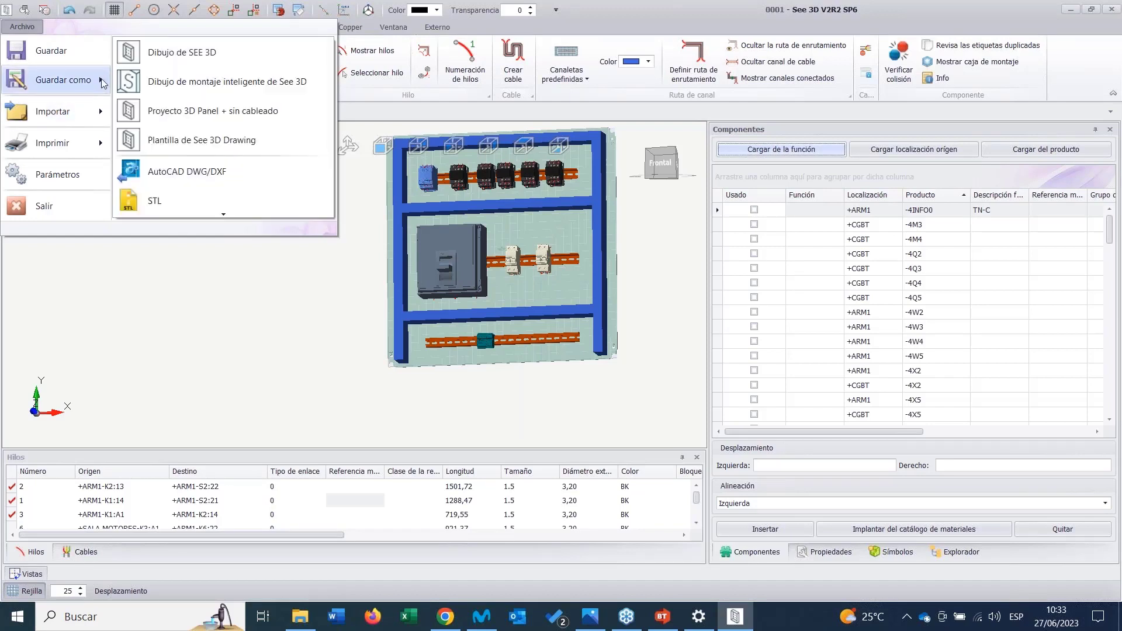
{"action": "left_click", "coordinate": [225, 212]}
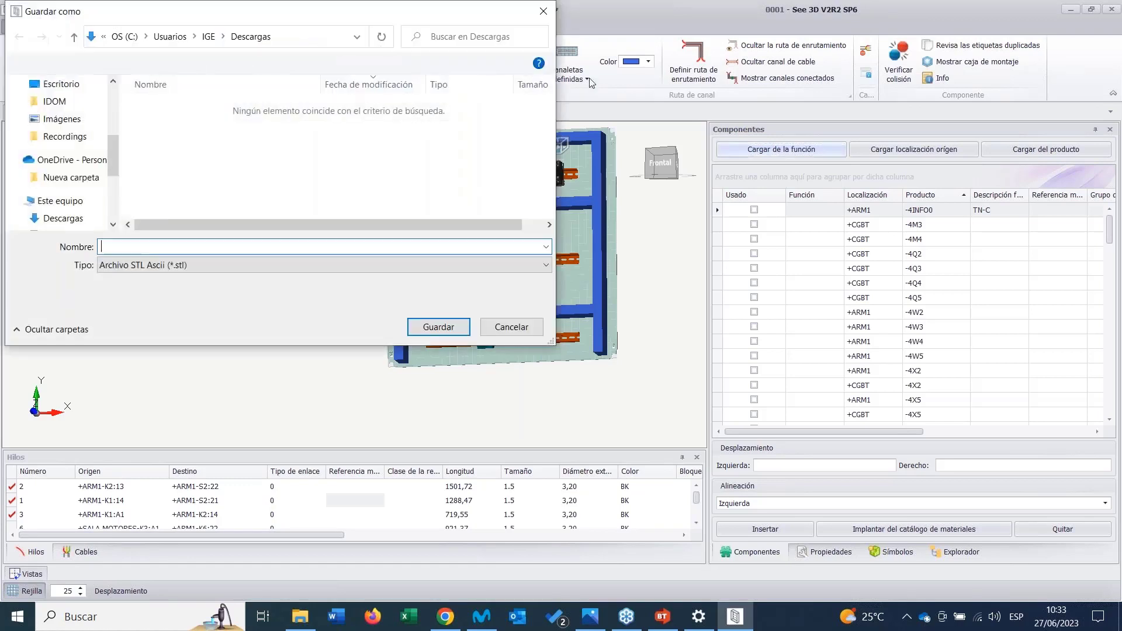
{"action": "left_click", "coordinate": [543, 10]}
{"action": "left_click", "coordinate": [22, 26]}
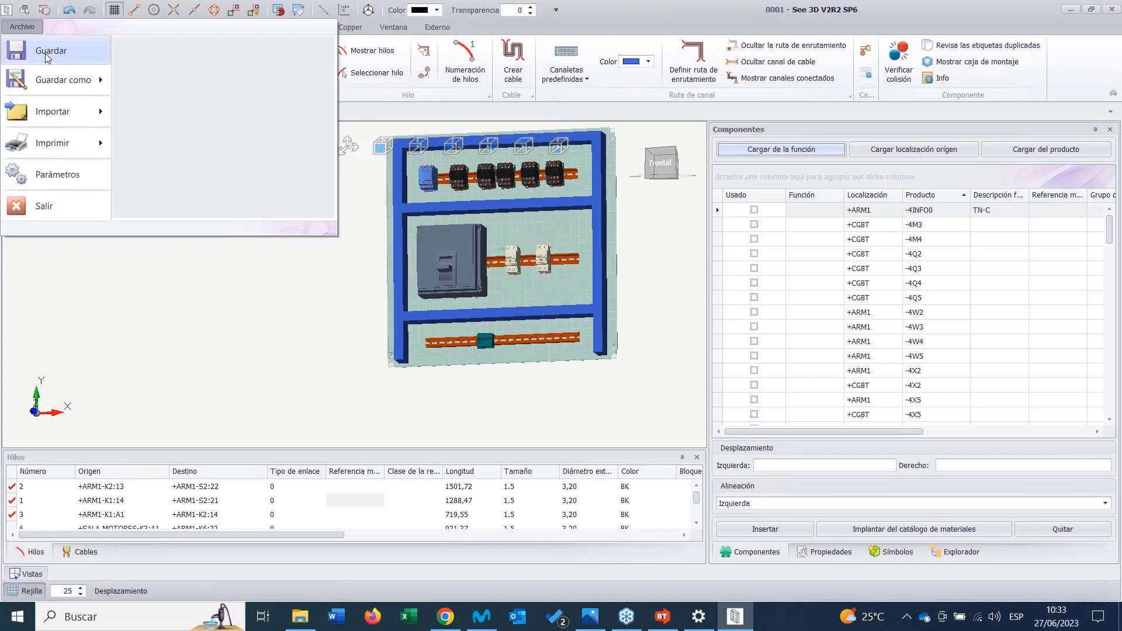
{"action": "mouse_move", "coordinate": [87, 82]}
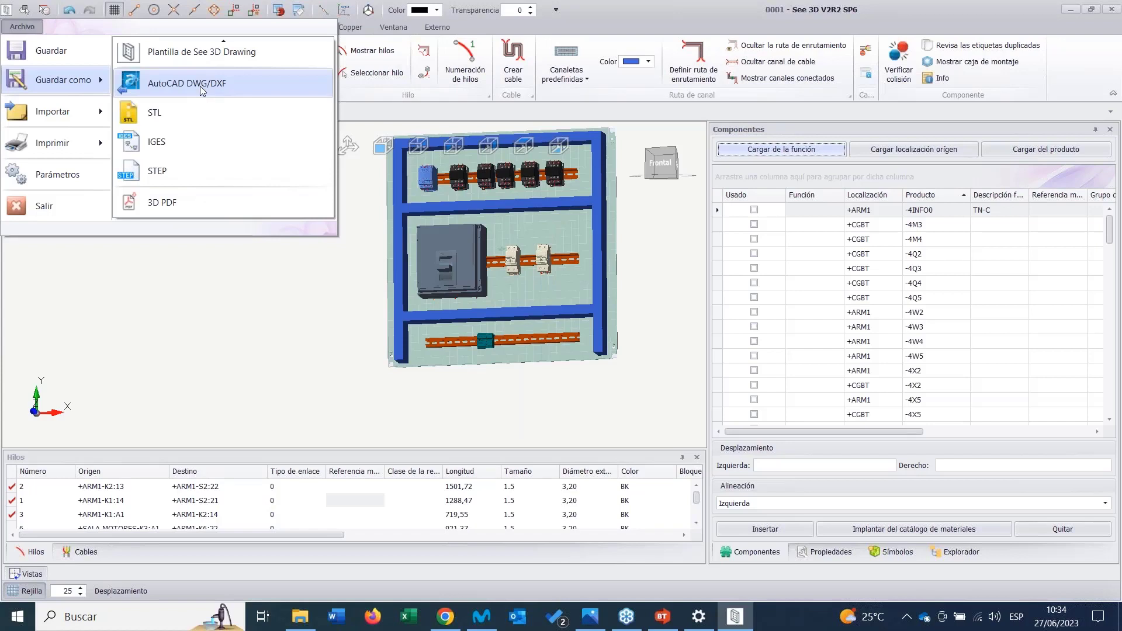
{"action": "left_click", "coordinate": [278, 352]}
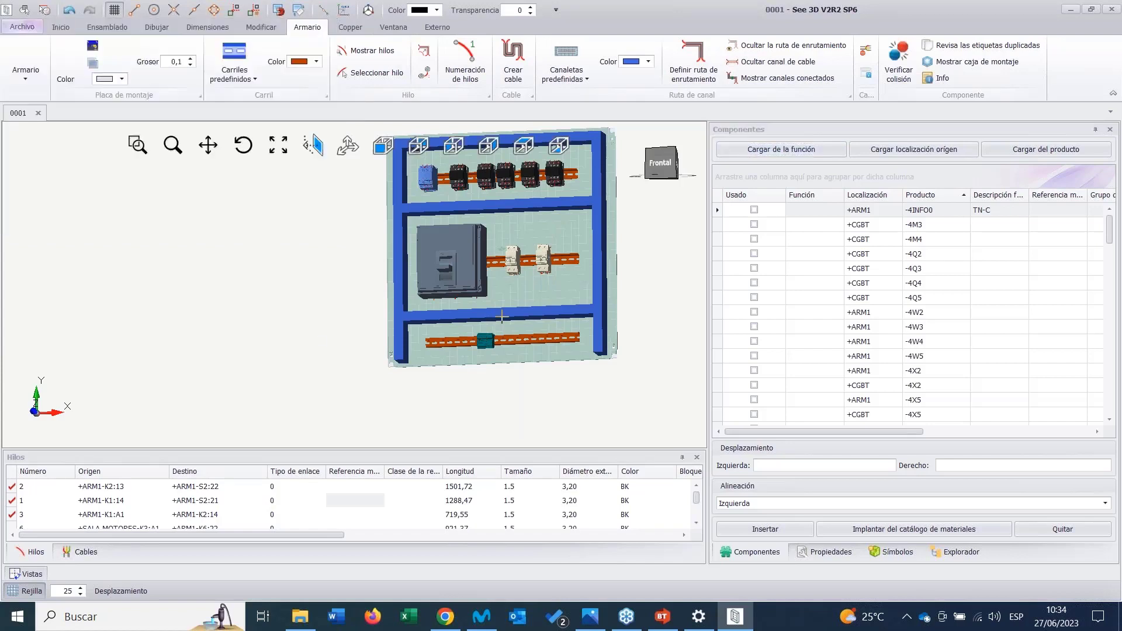
Close the 3D cabinet drawing 0001 without saving its changes.
{"action": "scroll", "coordinate": [501, 319], "scroll_direction": "up", "scroll_amount": 3}
{"action": "scroll", "coordinate": [400, 234], "scroll_direction": "down", "scroll_amount": 3}
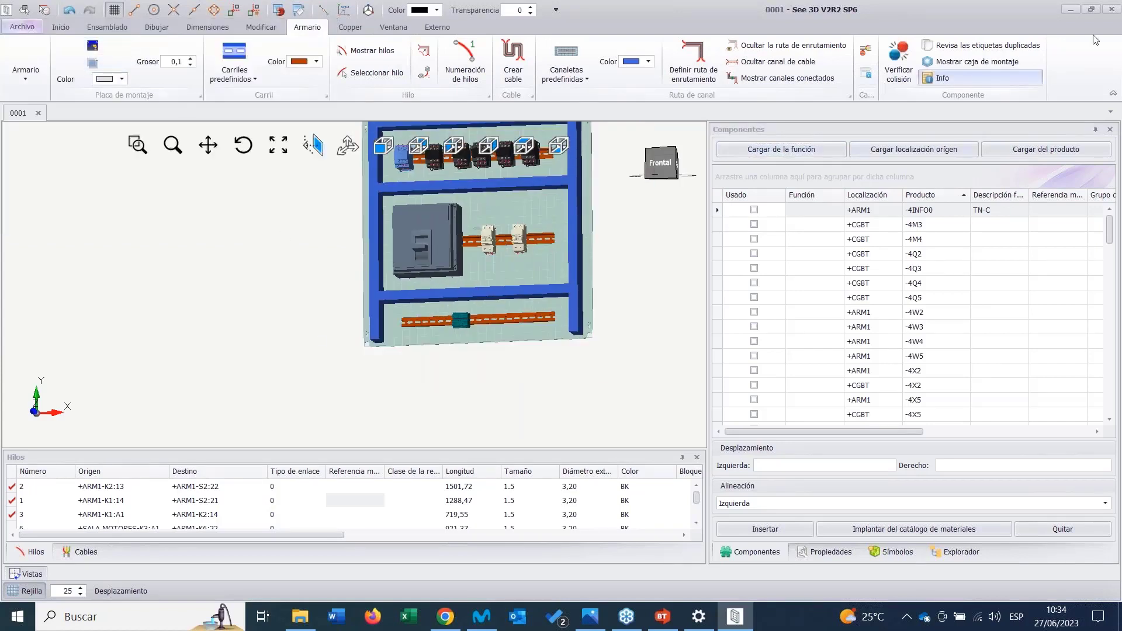
{"action": "left_click", "coordinate": [1111, 9]}
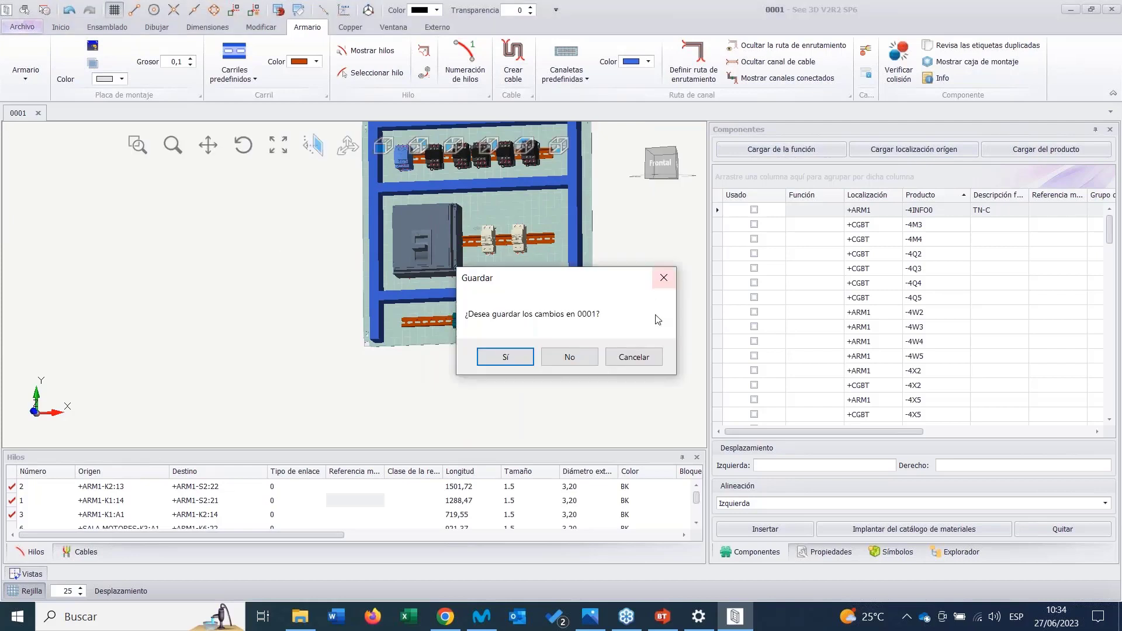
{"action": "left_click", "coordinate": [560, 364]}
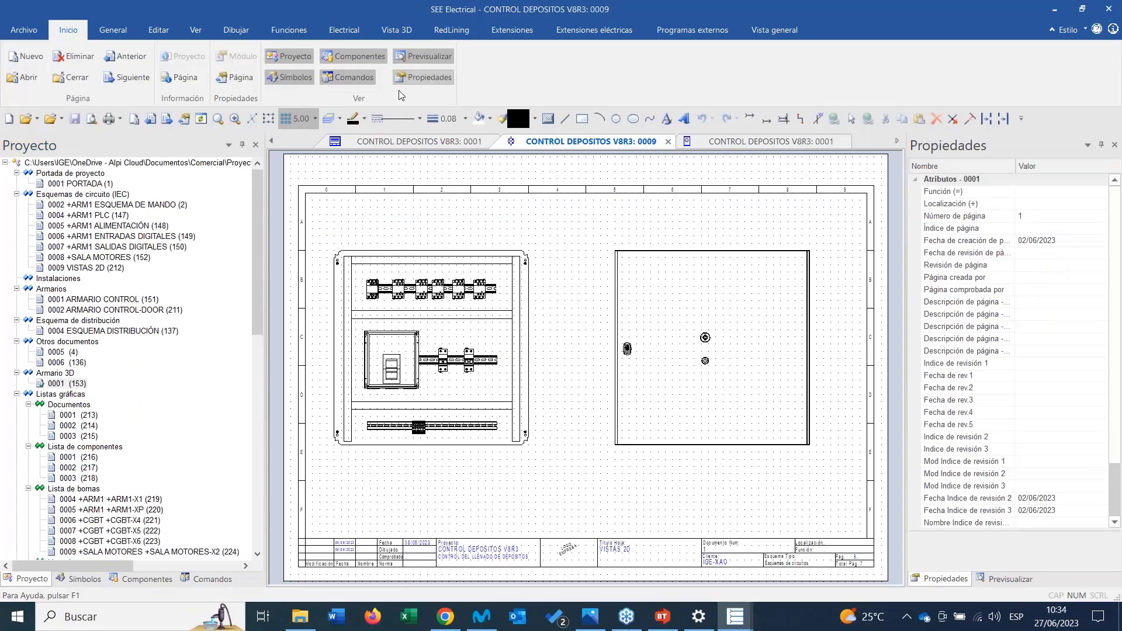
Examine the file formats that can be imported into the CONTROL DEPOSITOS V8R3 project.
{"action": "left_click", "coordinate": [7, 33]}
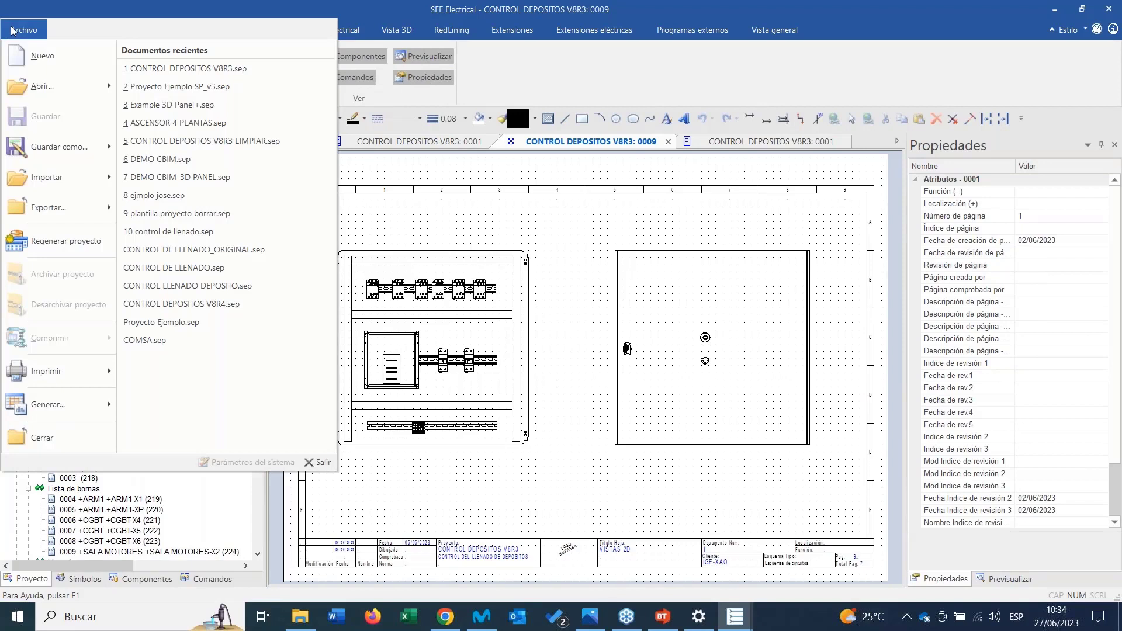
{"action": "mouse_move", "coordinate": [72, 183]}
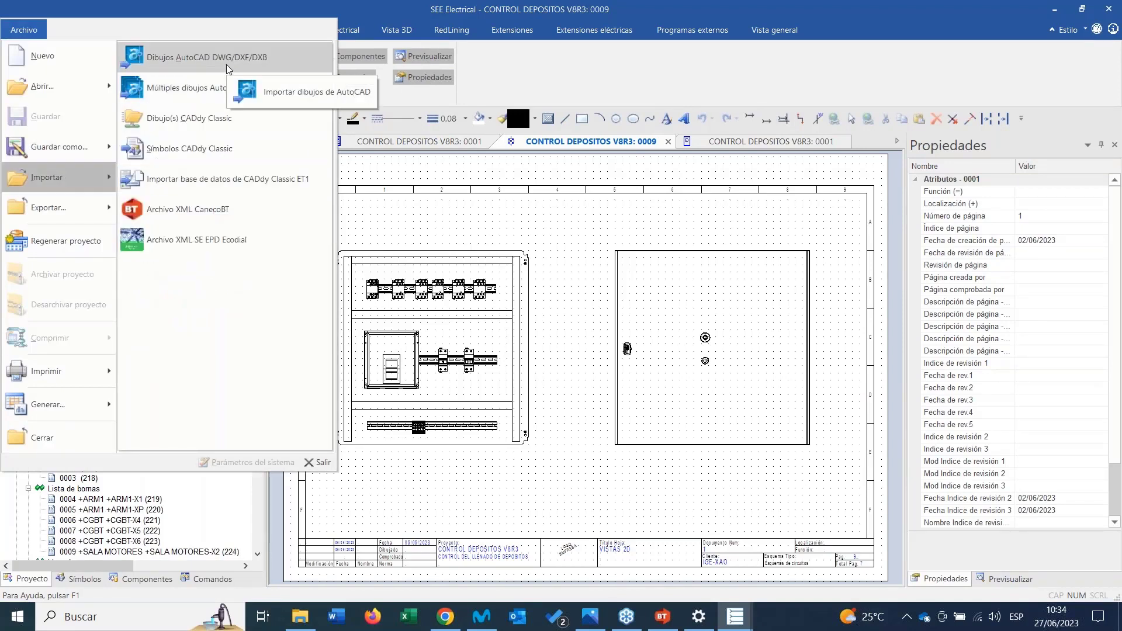
{"action": "left_click", "coordinate": [564, 65]}
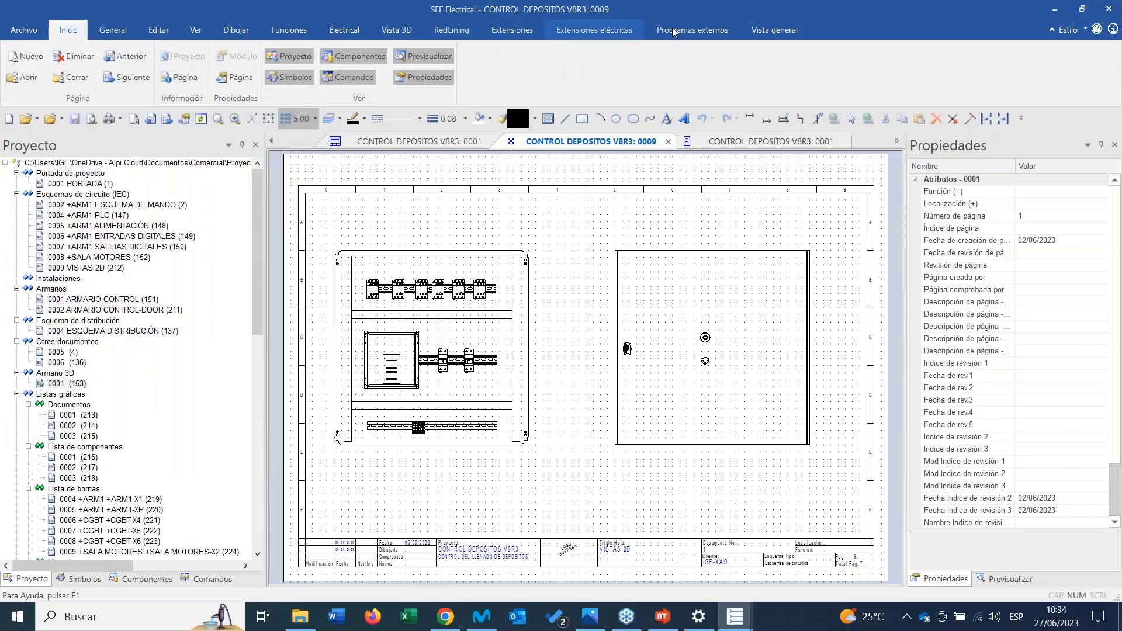
Examine the database lists that can be exported to Excel, and cancel the export.
{"action": "left_click", "coordinate": [655, 31]}
{"action": "left_click", "coordinate": [514, 31]}
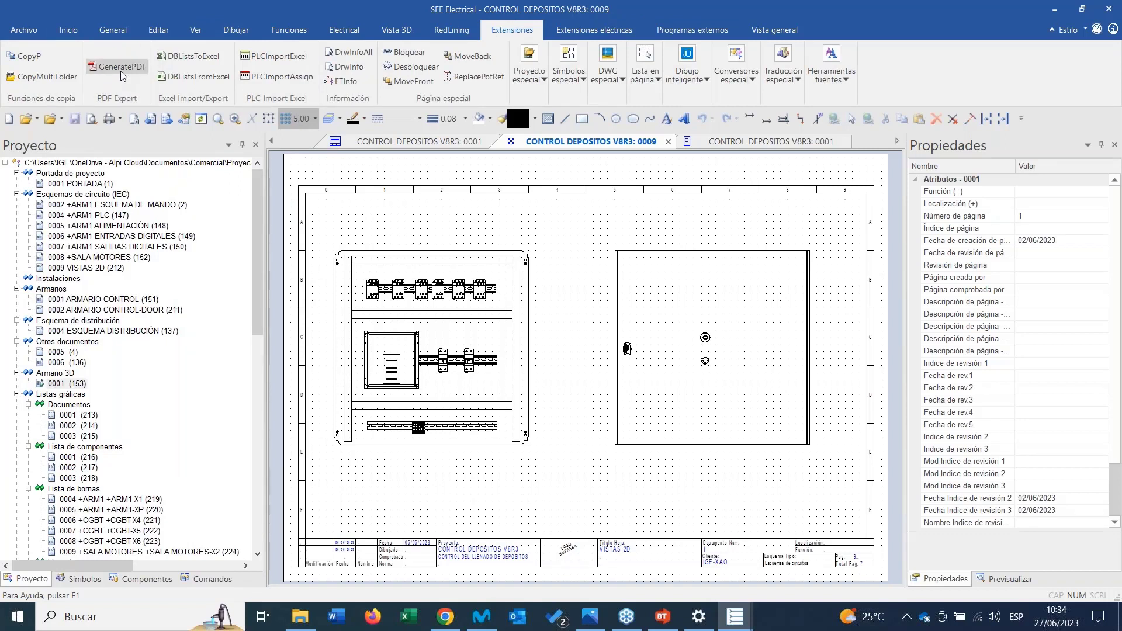
{"action": "left_click", "coordinate": [193, 56]}
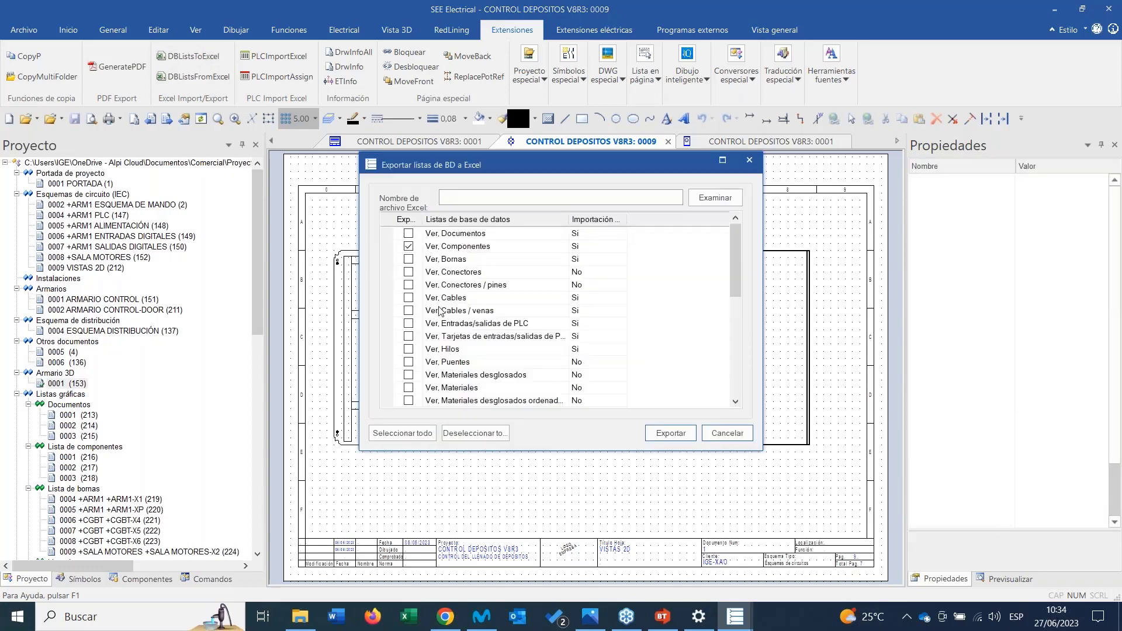
{"action": "left_click", "coordinate": [726, 442]}
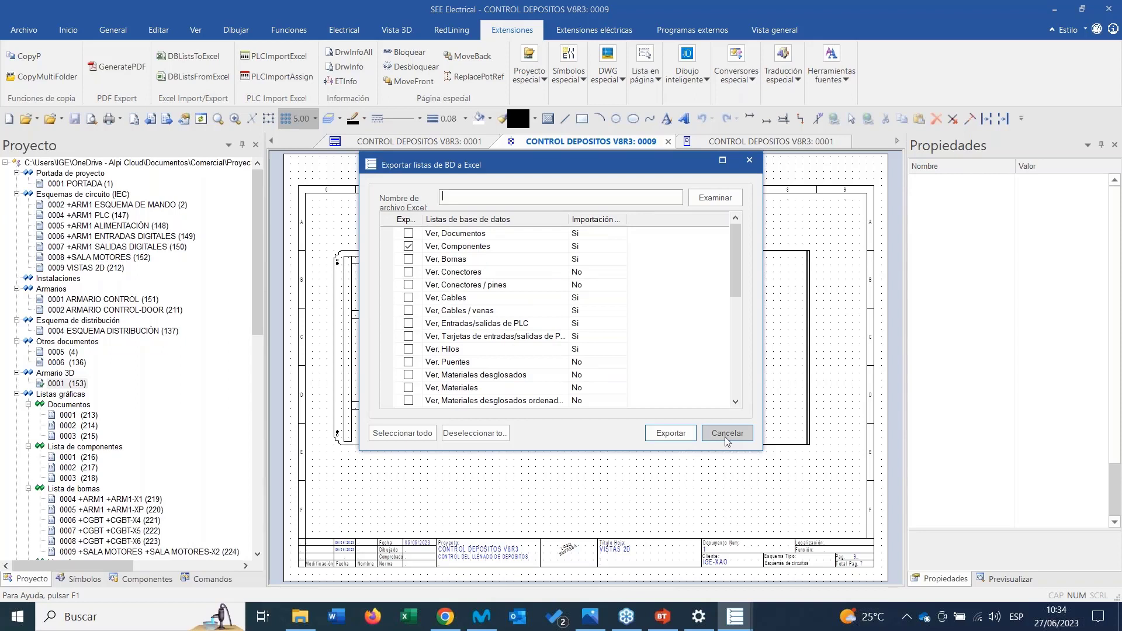
{"action": "left_click", "coordinate": [726, 433]}
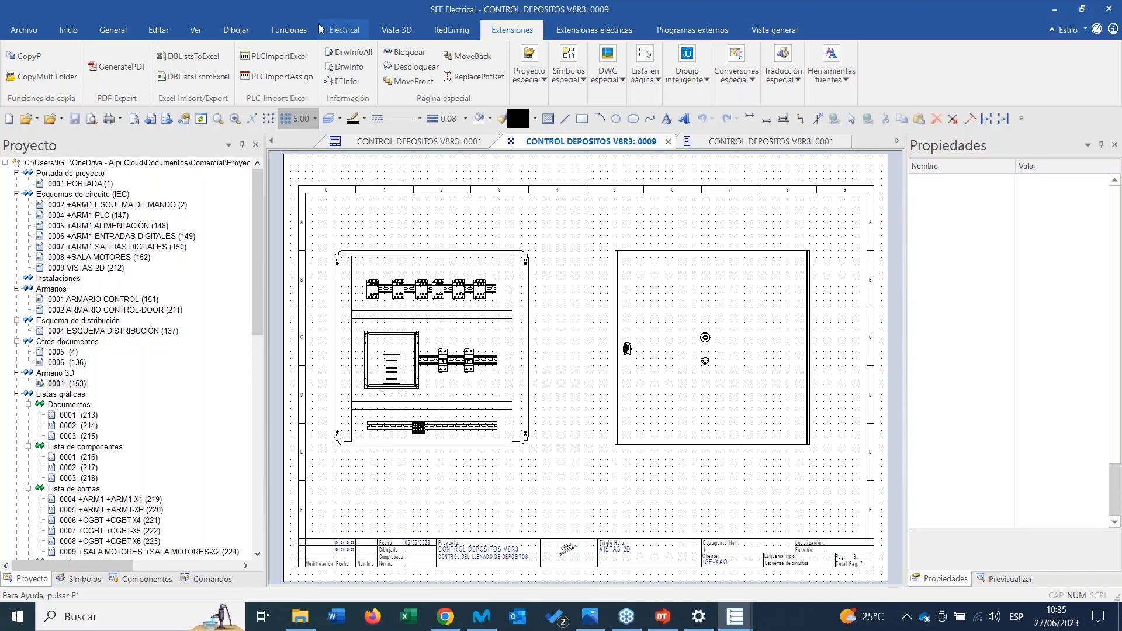
Open the materials database editor, inspect the attributes and extra properties offered for a new material, and cancel adding it.
{"action": "left_click", "coordinate": [288, 30]}
{"action": "left_click", "coordinate": [19, 57]}
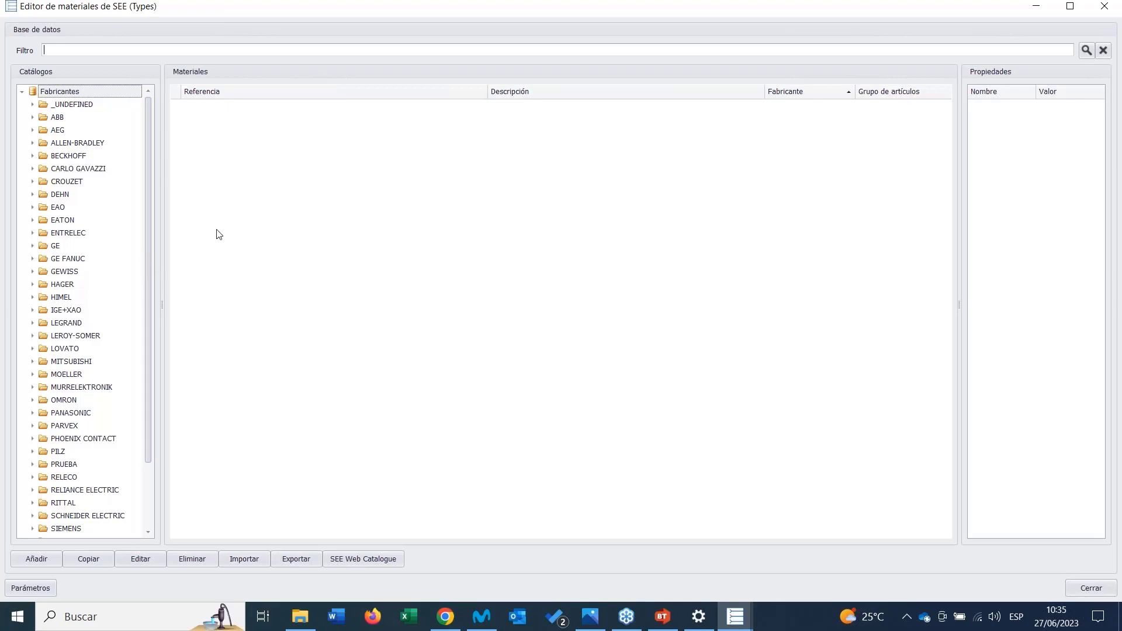
{"action": "left_click", "coordinate": [33, 563]}
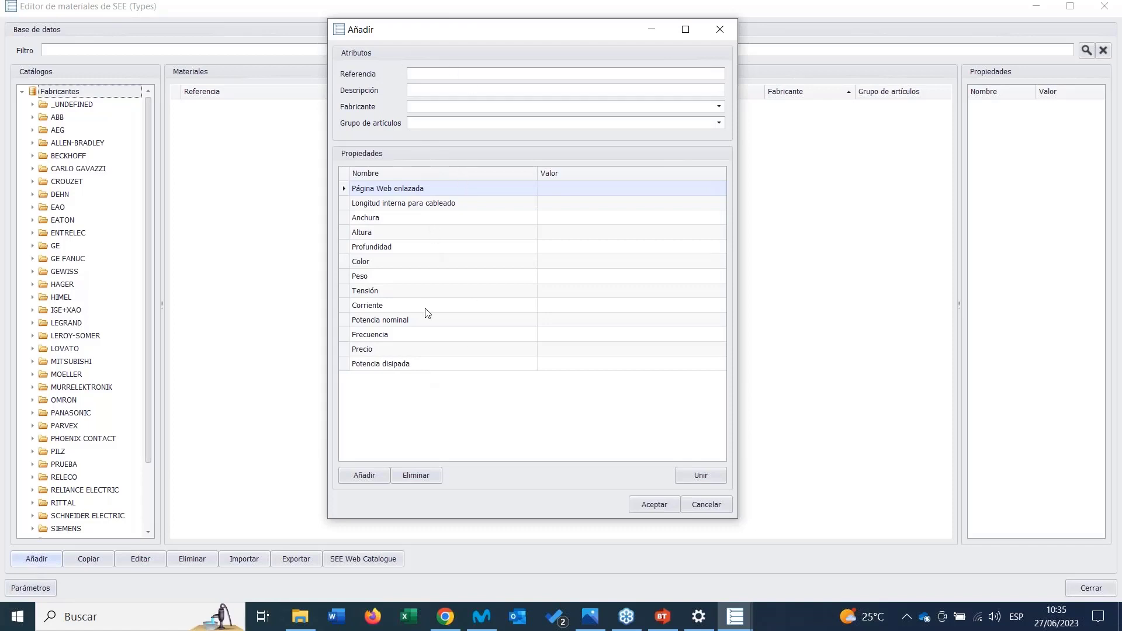
{"action": "left_click", "coordinate": [370, 480]}
{"action": "scroll", "coordinate": [491, 292], "scroll_direction": "down", "scroll_amount": 10}
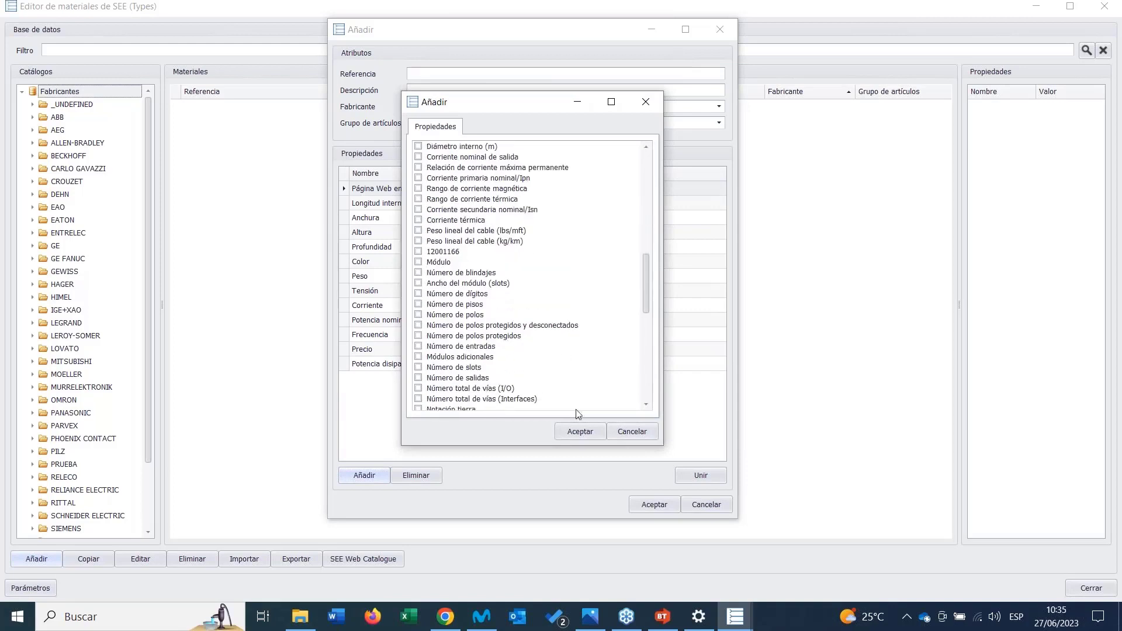
{"action": "left_click", "coordinate": [626, 433]}
{"action": "left_click", "coordinate": [707, 504]}
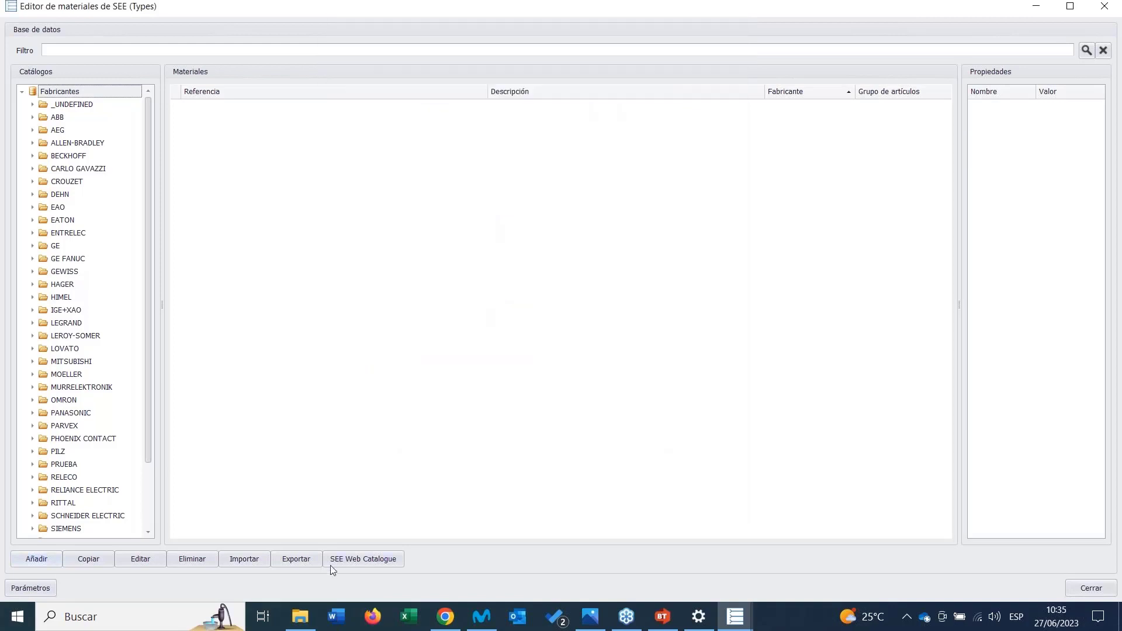
Check the spreadsheet and XML file types accepted for importing materials, and cancel the import.
{"action": "left_click", "coordinate": [244, 559]}
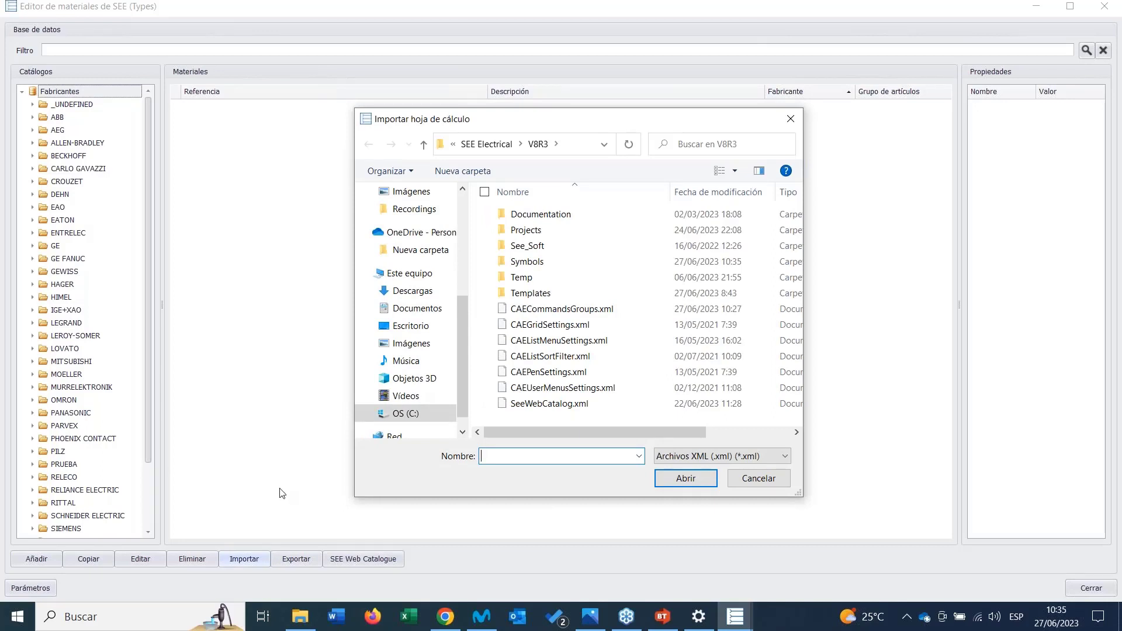
{"action": "left_click", "coordinate": [744, 456]}
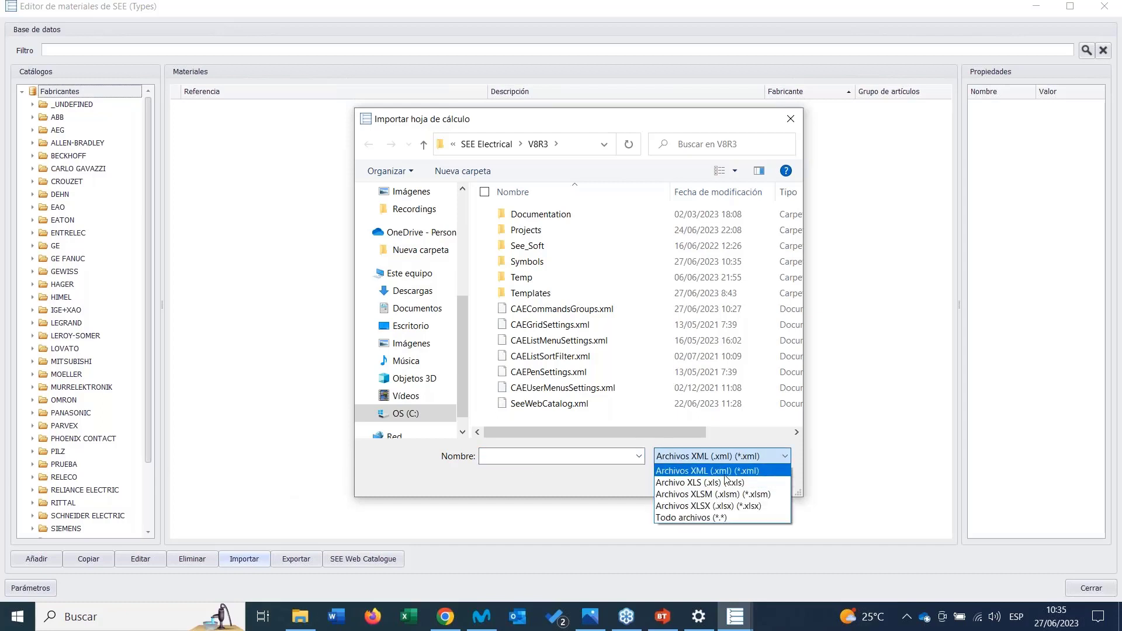
{"action": "left_click", "coordinate": [569, 489]}
{"action": "left_click", "coordinate": [759, 481]}
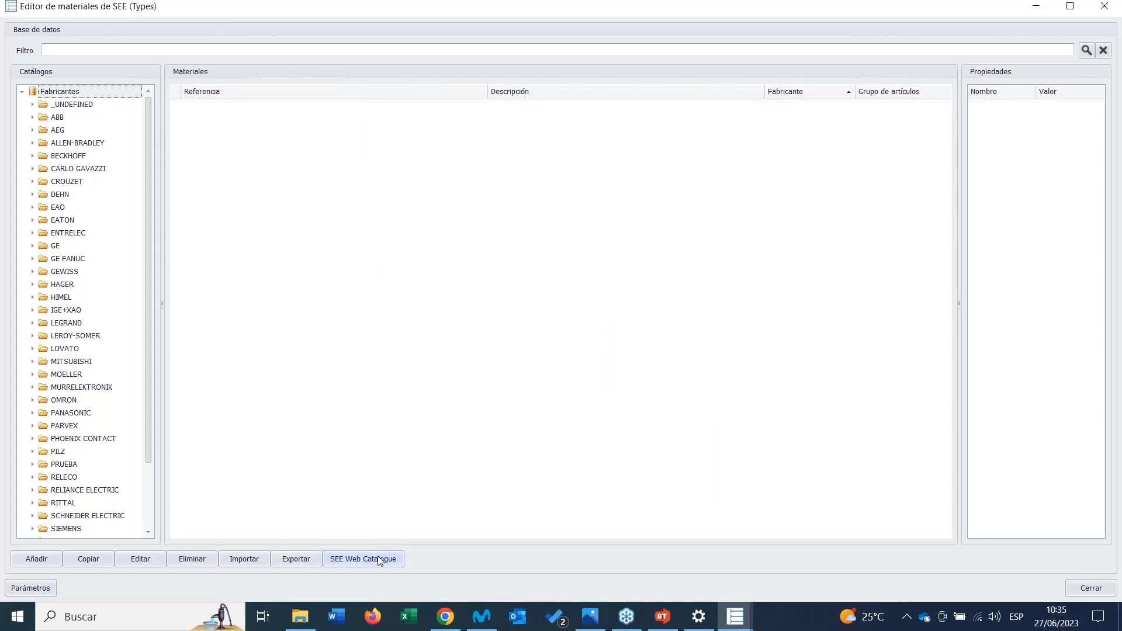
Open the SEE Web Catalogue and filter its products to the Disyuntor class and the manufacturer SCHNEIDER ELECTRIC.
{"action": "left_click", "coordinate": [379, 560]}
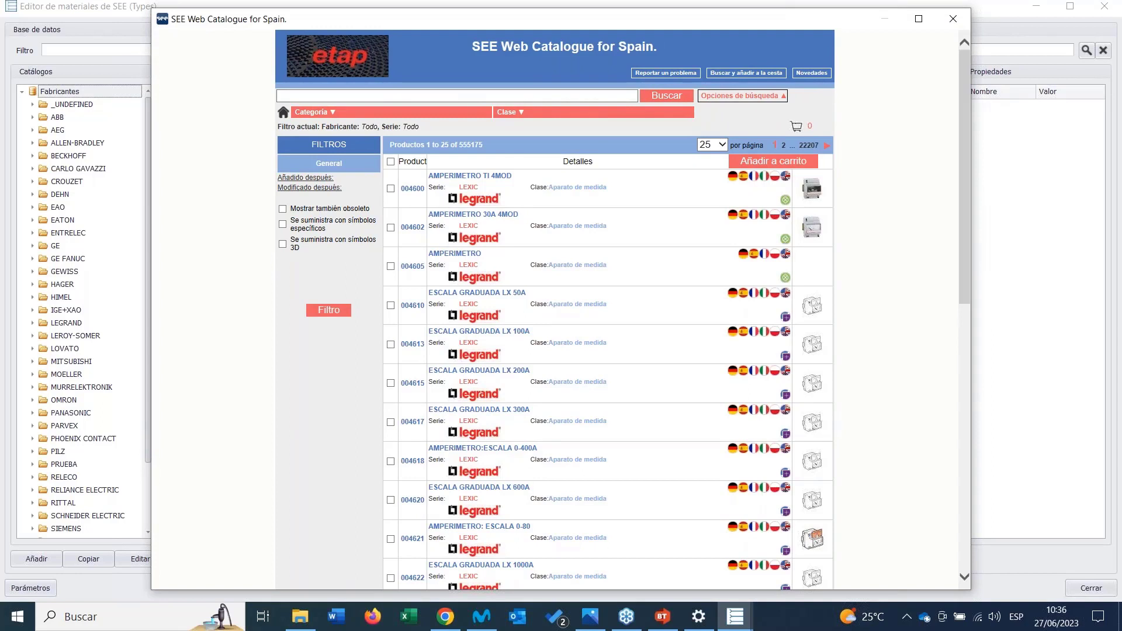
{"action": "left_click", "coordinate": [517, 114]}
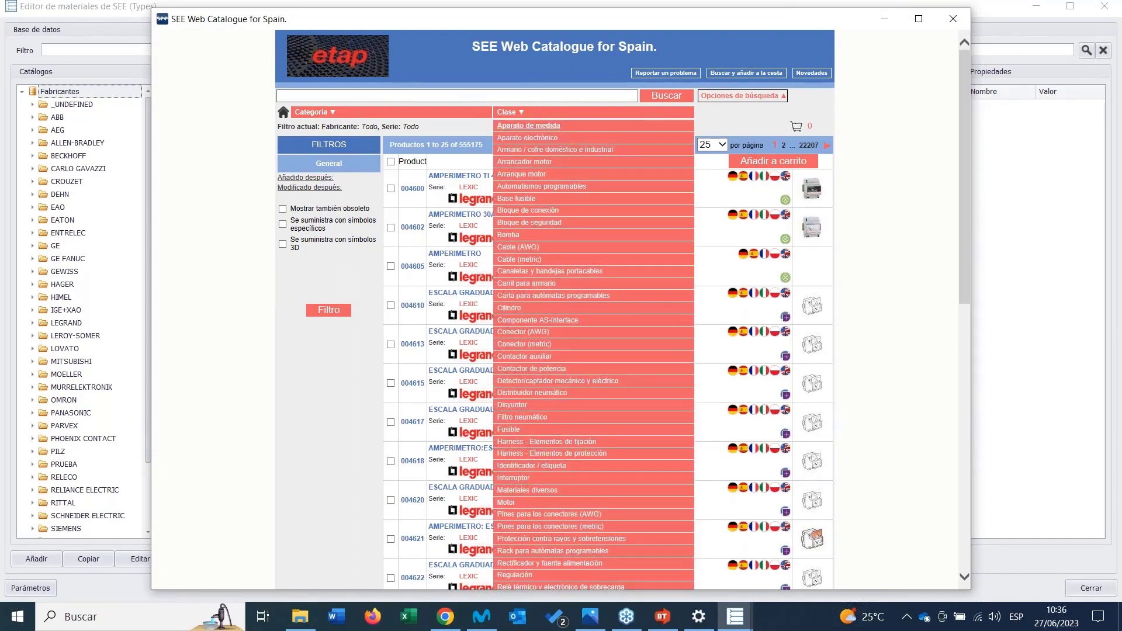
{"action": "left_click", "coordinate": [515, 405]}
{"action": "left_click", "coordinate": [303, 179]}
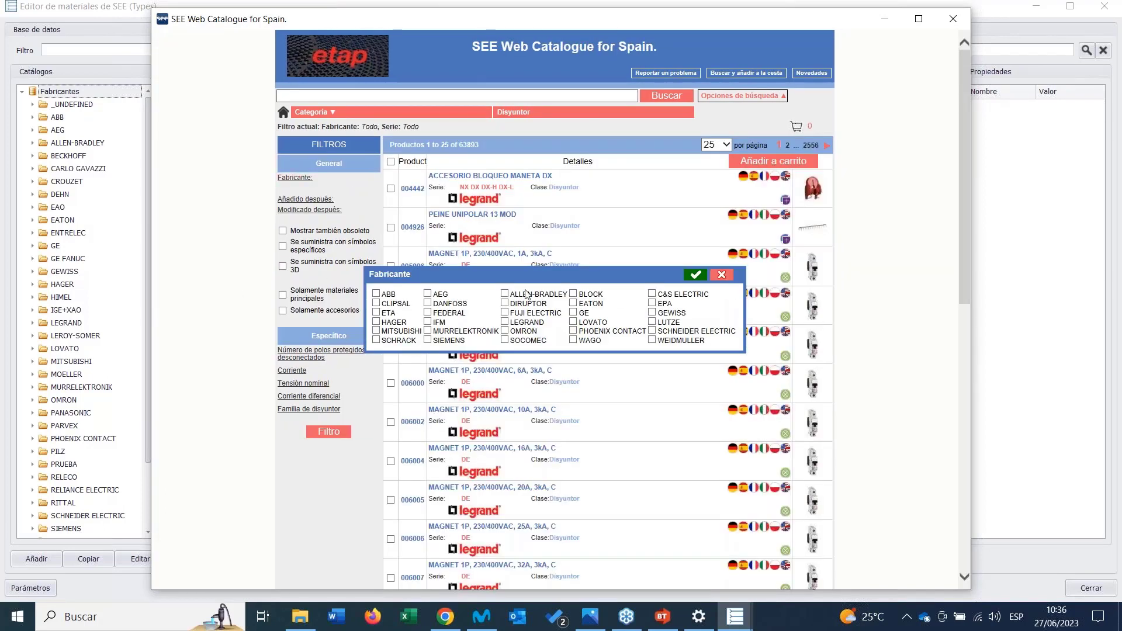
{"action": "left_click", "coordinate": [652, 331]}
{"action": "left_click", "coordinate": [694, 275]}
Examine the filtered Schneider Electric circuit breakers and the number of products found, and close the web catalogue.
{"action": "scroll", "coordinate": [629, 278], "scroll_direction": "down", "scroll_amount": 2}
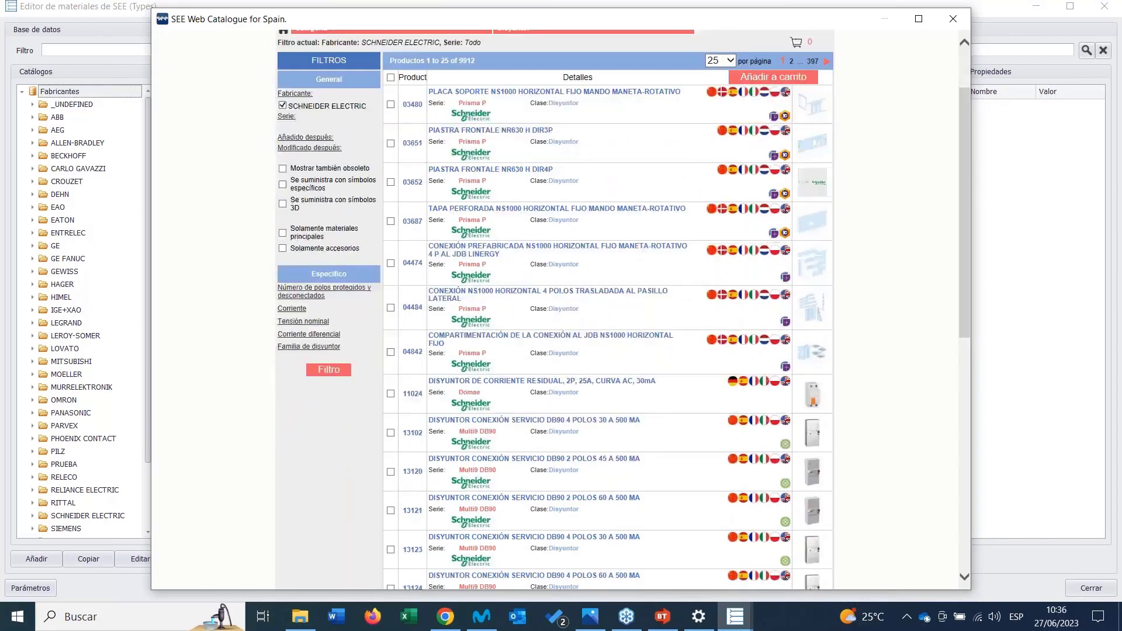
{"action": "scroll", "coordinate": [608, 310], "scroll_direction": "down", "scroll_amount": 10}
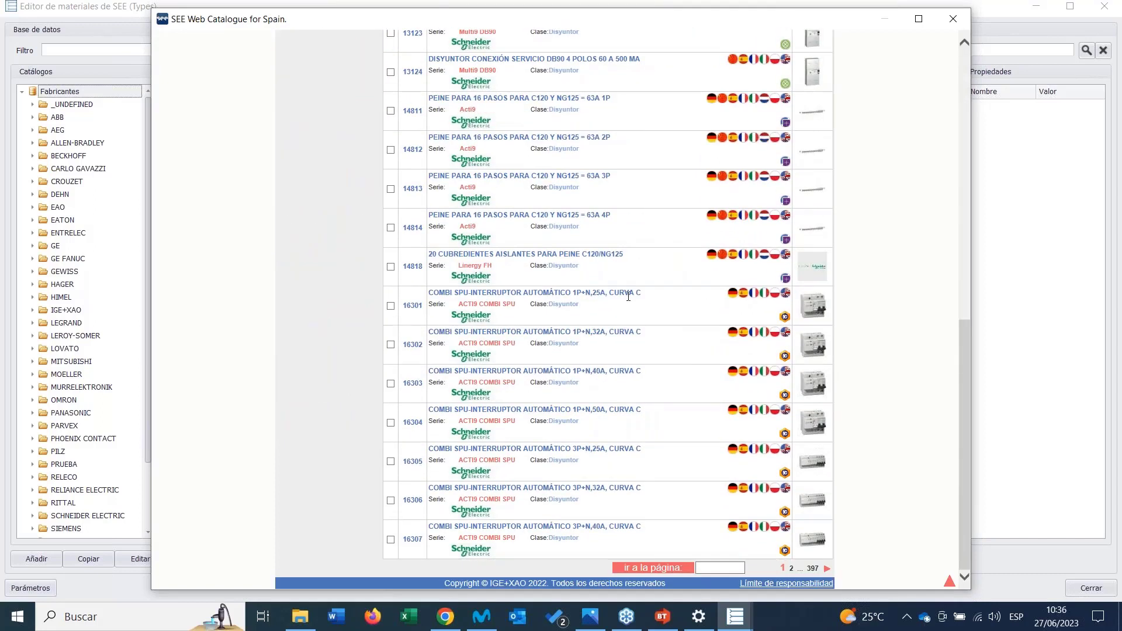
{"action": "scroll", "coordinate": [626, 288], "scroll_direction": "up", "scroll_amount": 15}
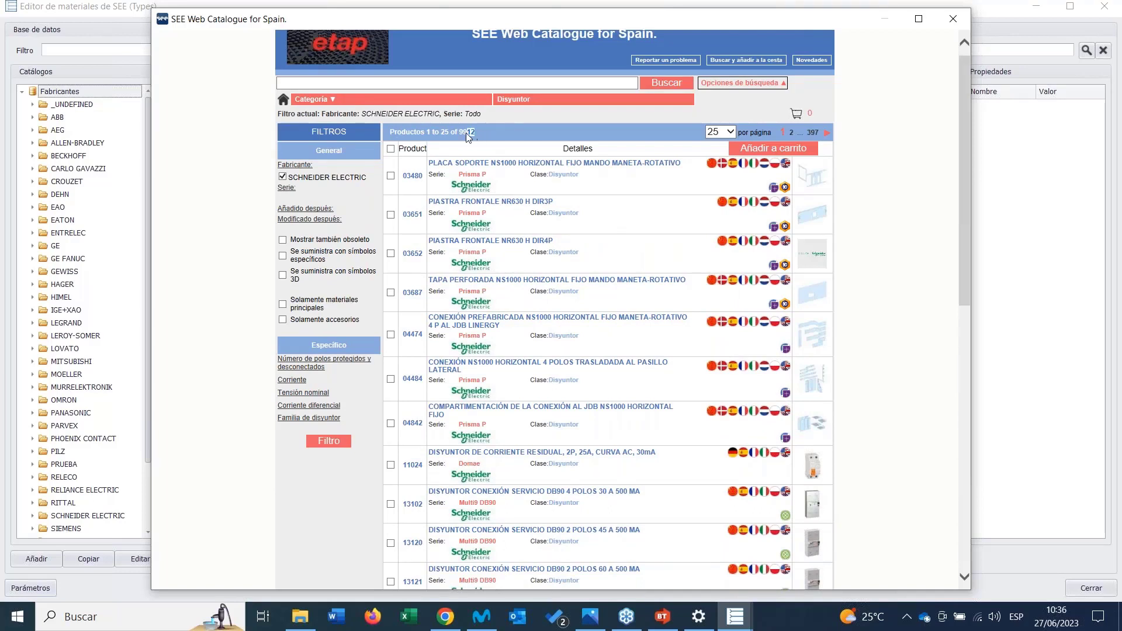
{"action": "left_click_drag", "start_coordinate": [476, 133], "coordinate": [463, 134]}
{"action": "left_click", "coordinate": [953, 21]}
Switch the materials catalogue tree from manufacturers to article groups, and close the materials editor.
{"action": "scroll", "coordinate": [79, 293], "scroll_direction": "down", "scroll_amount": 2}
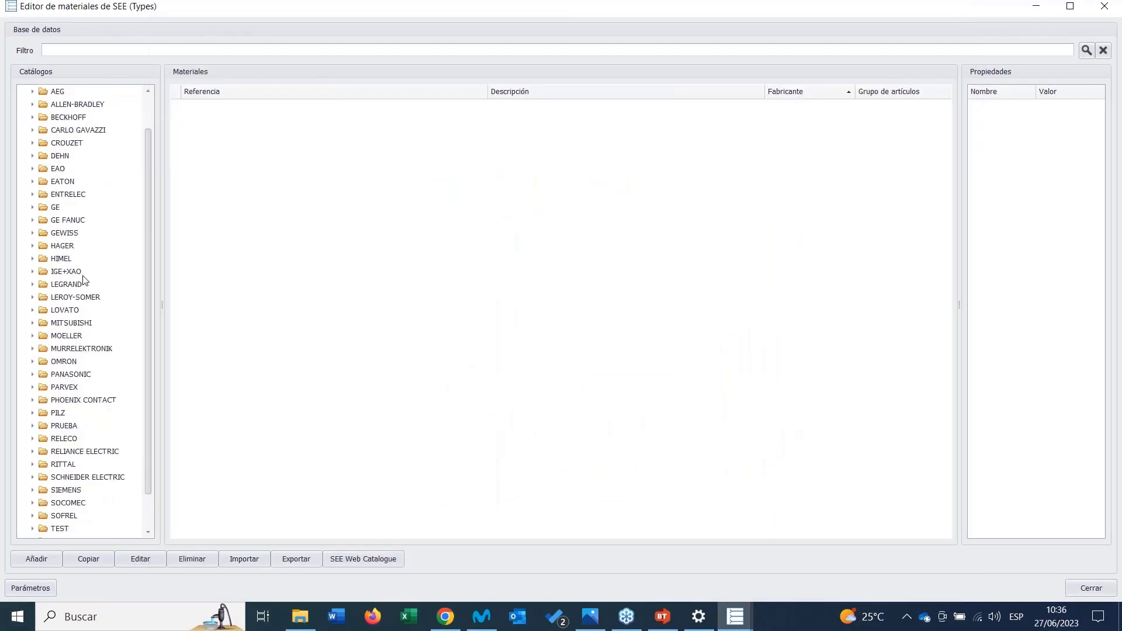
{"action": "scroll", "coordinate": [77, 310], "scroll_direction": "up", "scroll_amount": 2}
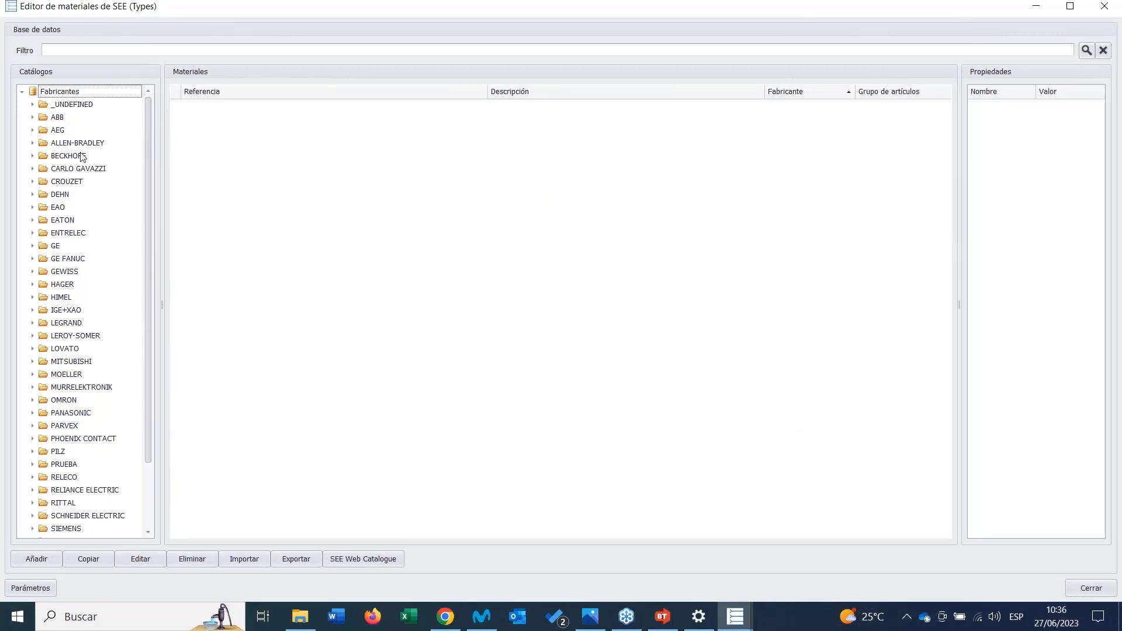
{"action": "right_click", "coordinate": [89, 95]}
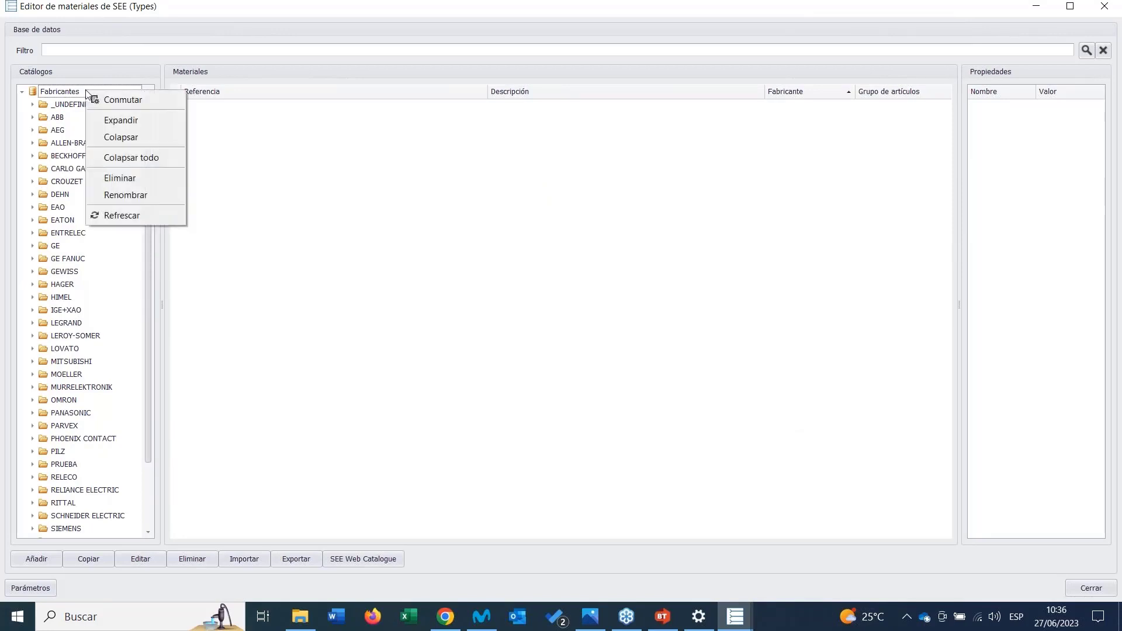
{"action": "left_click", "coordinate": [112, 98]}
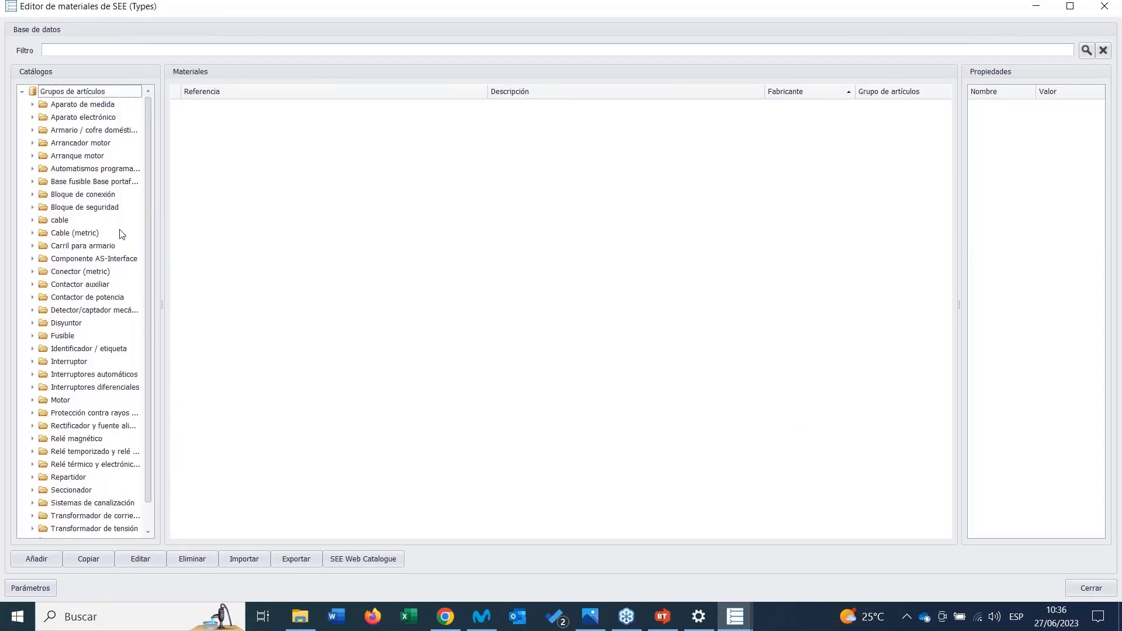
{"action": "left_click", "coordinate": [1105, 6]}
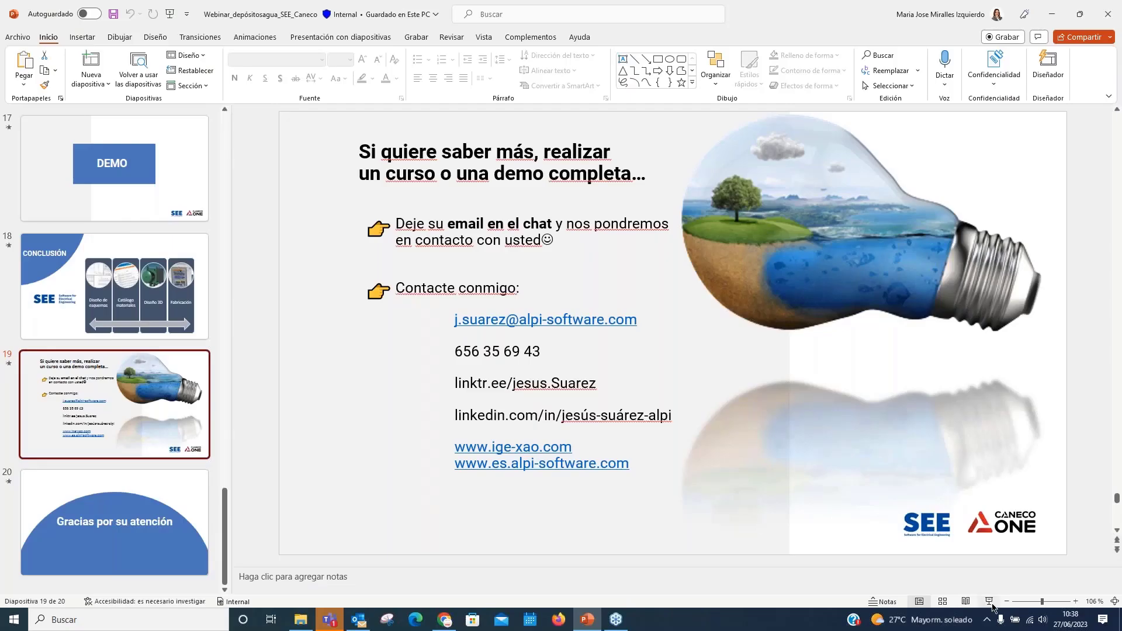
In the PowerPoint webinar presentation, start the slide show from the contact slide and reveal its contact details.
{"action": "left_click", "coordinate": [991, 603]}
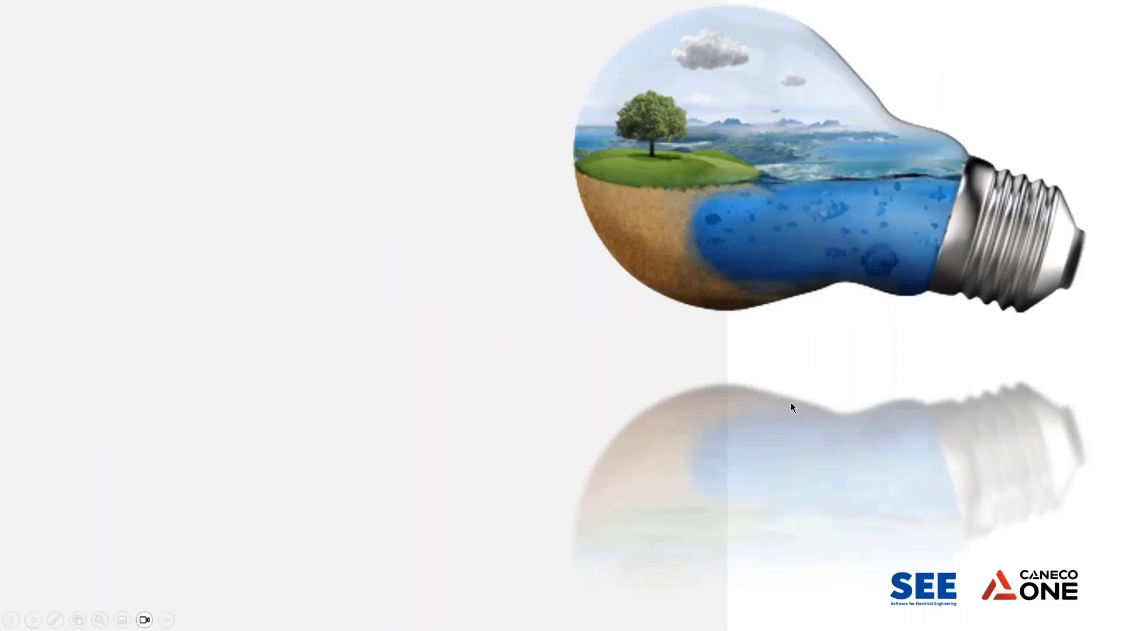
{"action": "left_click", "coordinate": [883, 495]}
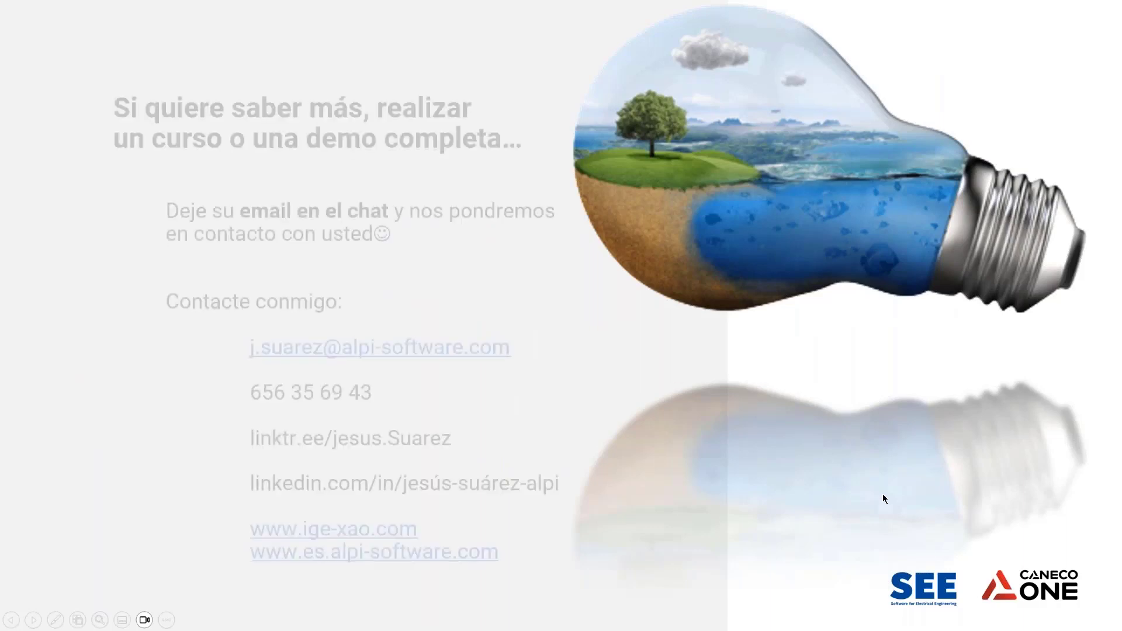